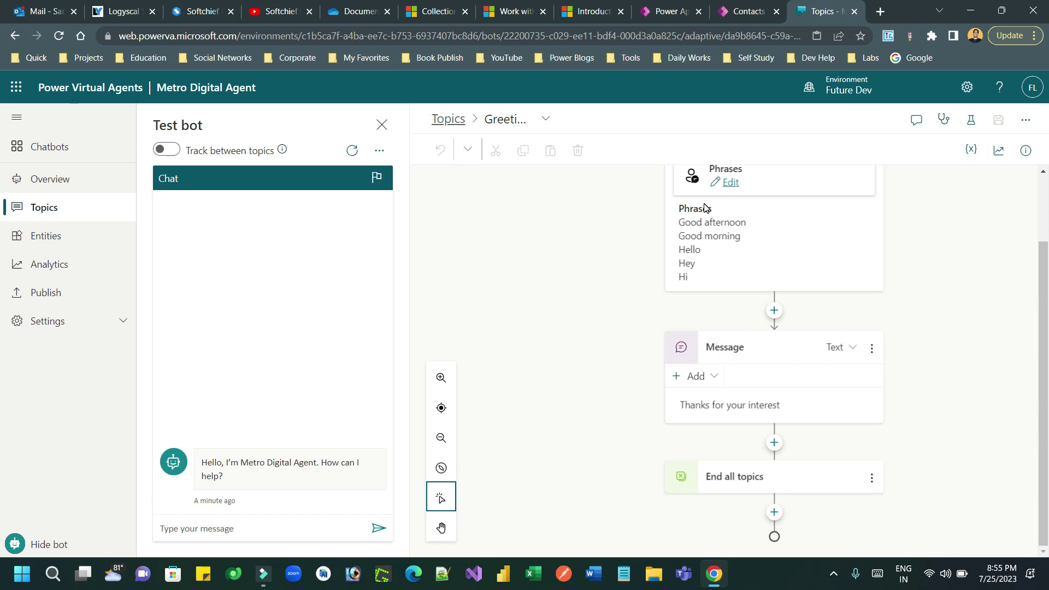
# - Open the add-node menu below the Greeting topic's trigger phrases
pyautogui.click(775, 310)
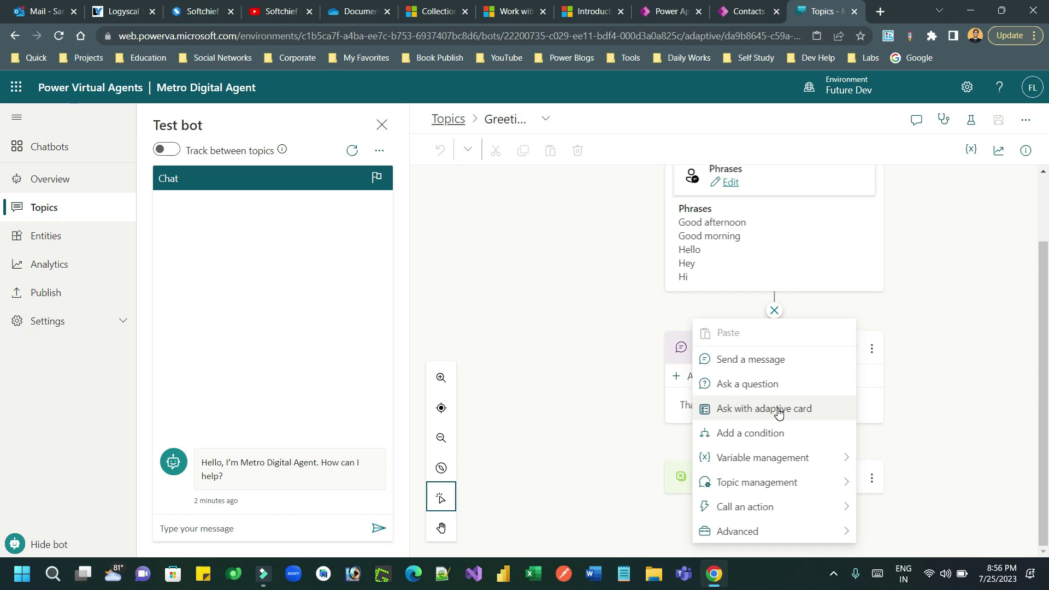
# - Insert an Ask with adaptive card node after the trigger phrases and launch its Adaptive Cards designer
pyautogui.click(778, 414)
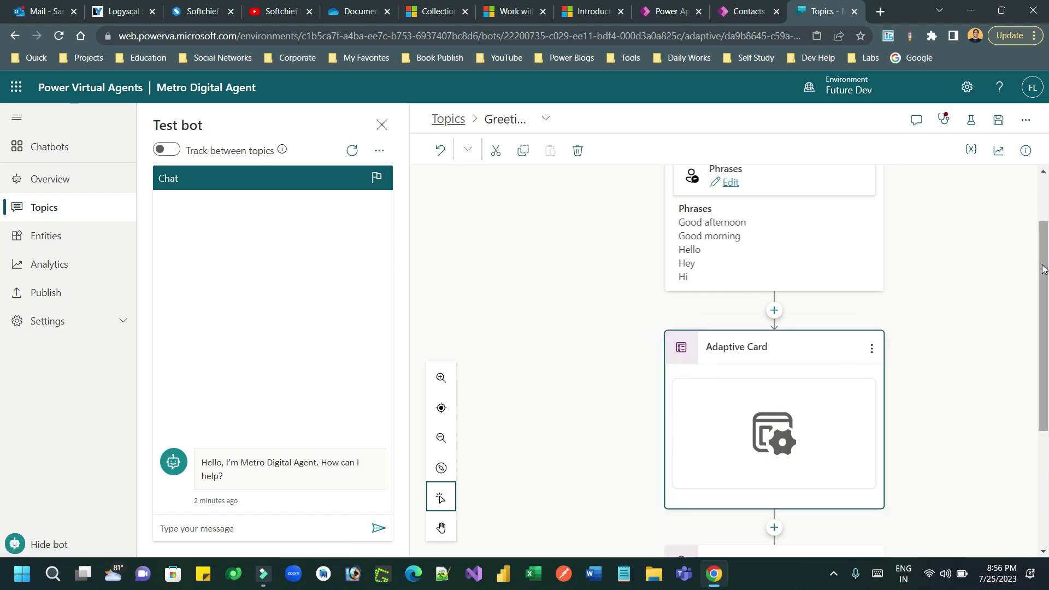
pyautogui.moveTo(1043, 264); pyautogui.dragTo(1043, 319)
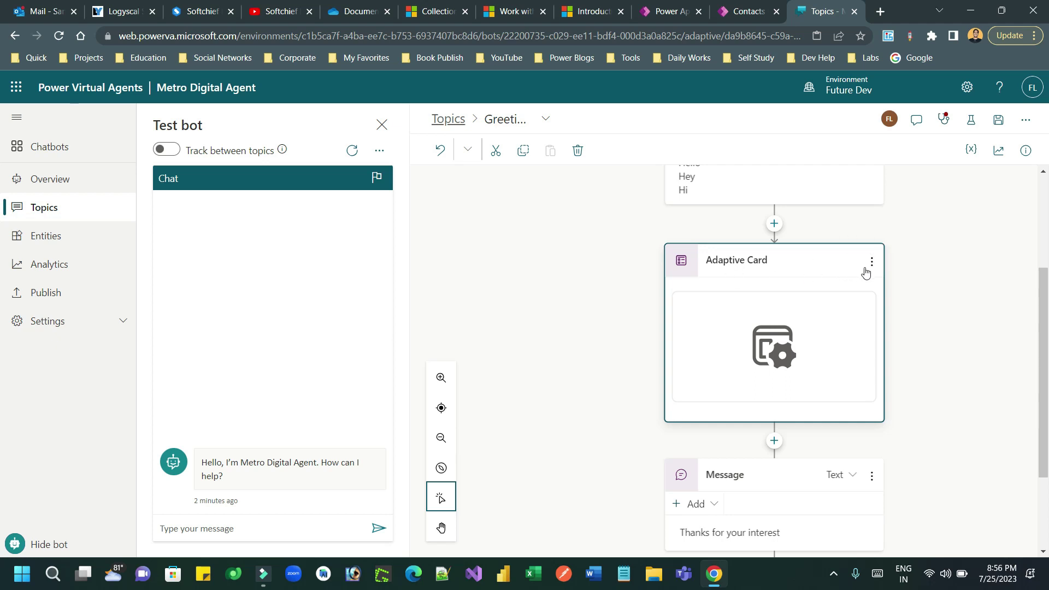
pyautogui.click(786, 335)
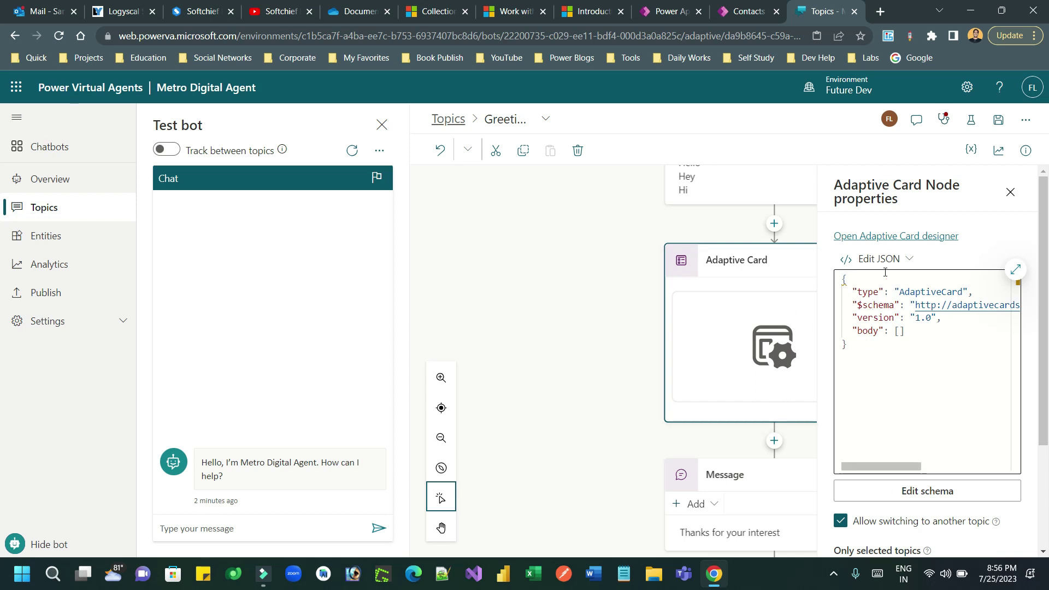
pyautogui.click(872, 241)
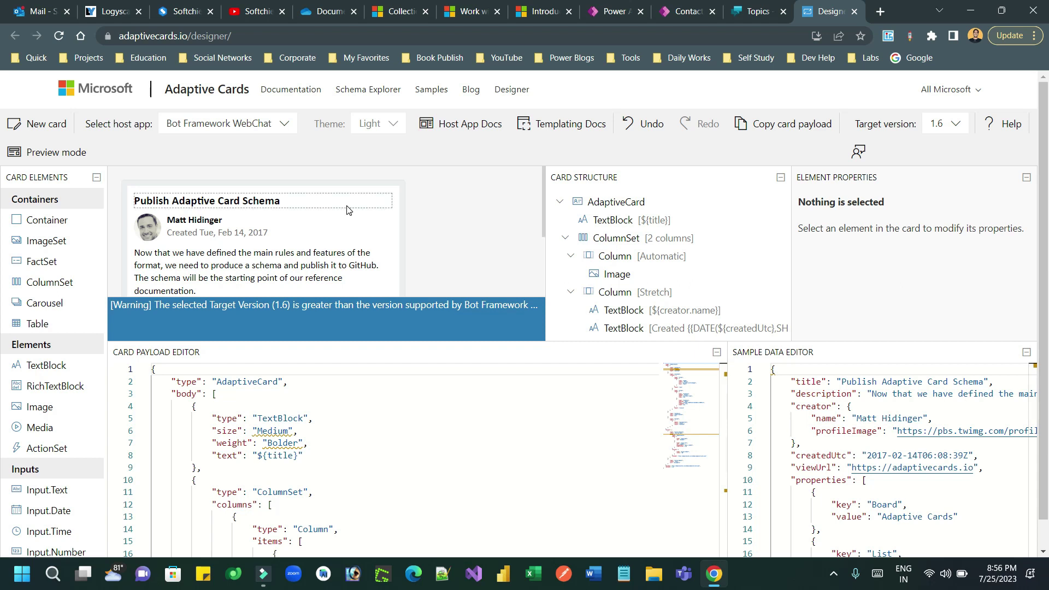
# - Go to the Samples collection and inspect a sample card's heading, created date and description
pyautogui.click(430, 89)
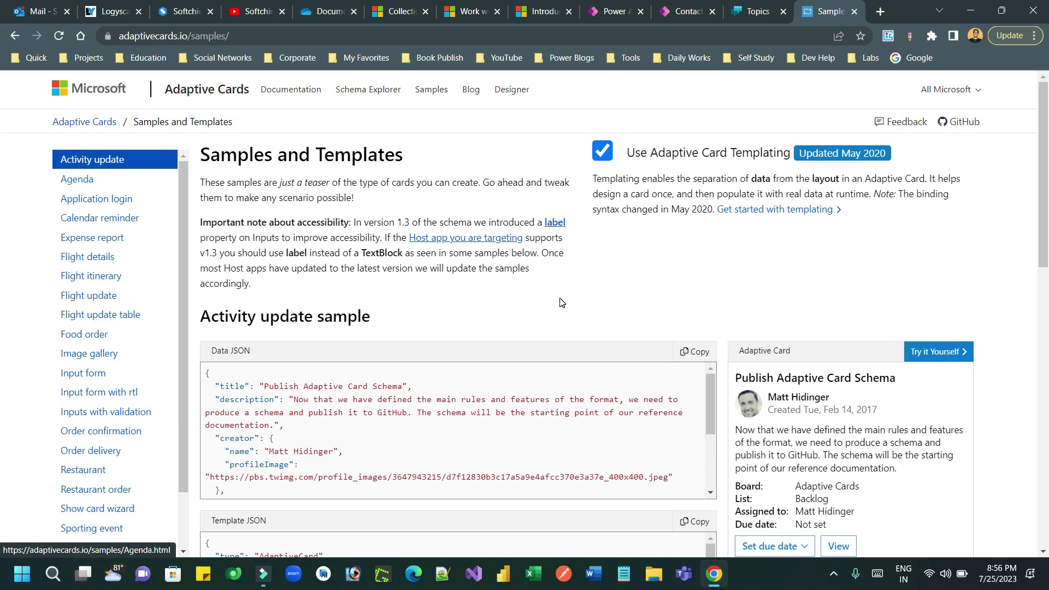
pyautogui.moveTo(749, 350); pyautogui.dragTo(808, 346)
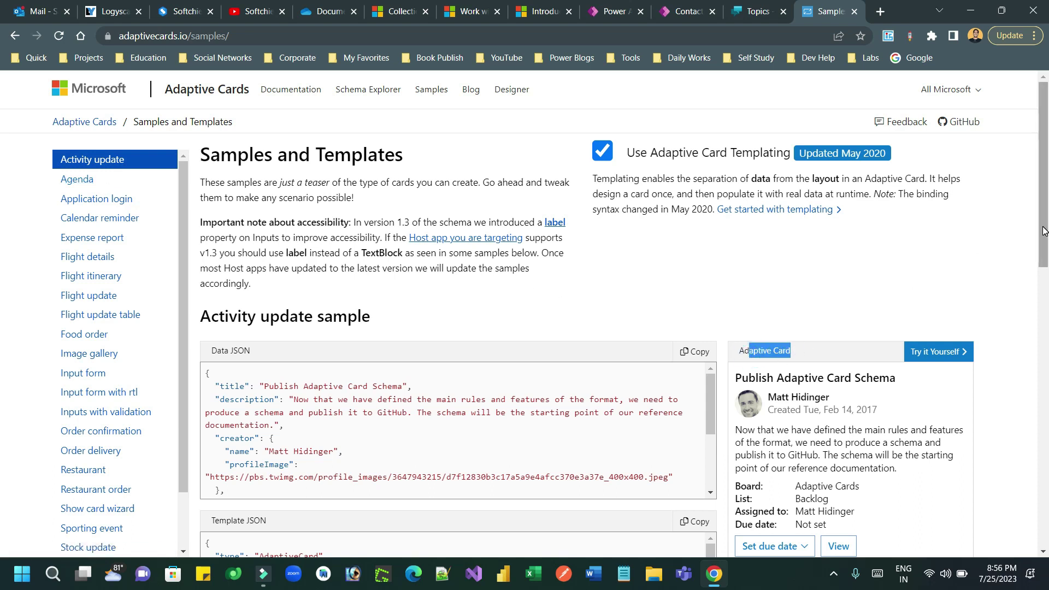
pyautogui.scroll(-2, 776, 317)
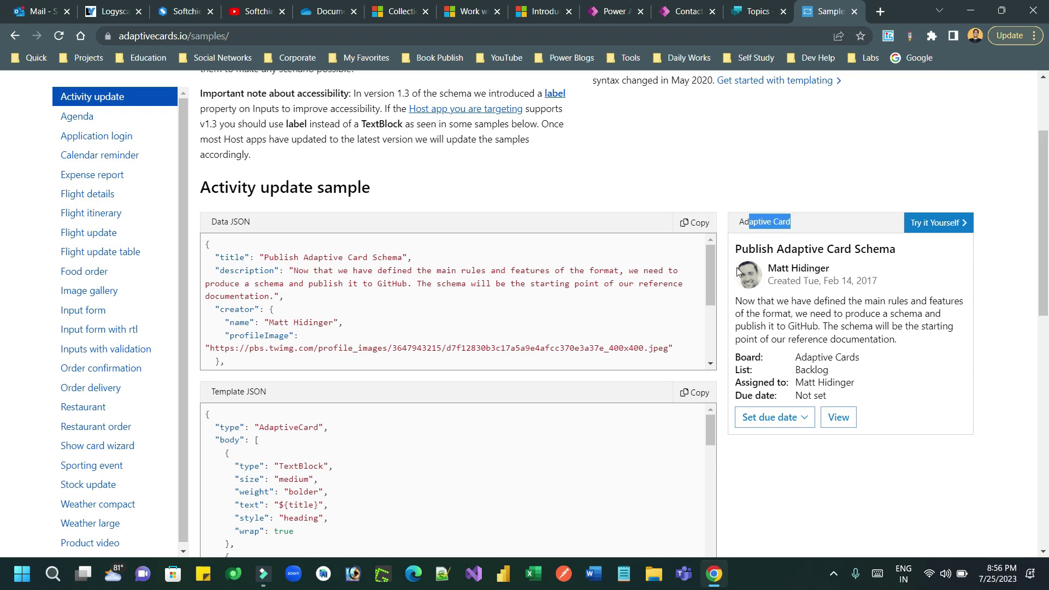
pyautogui.moveTo(777, 268); pyautogui.dragTo(851, 276)
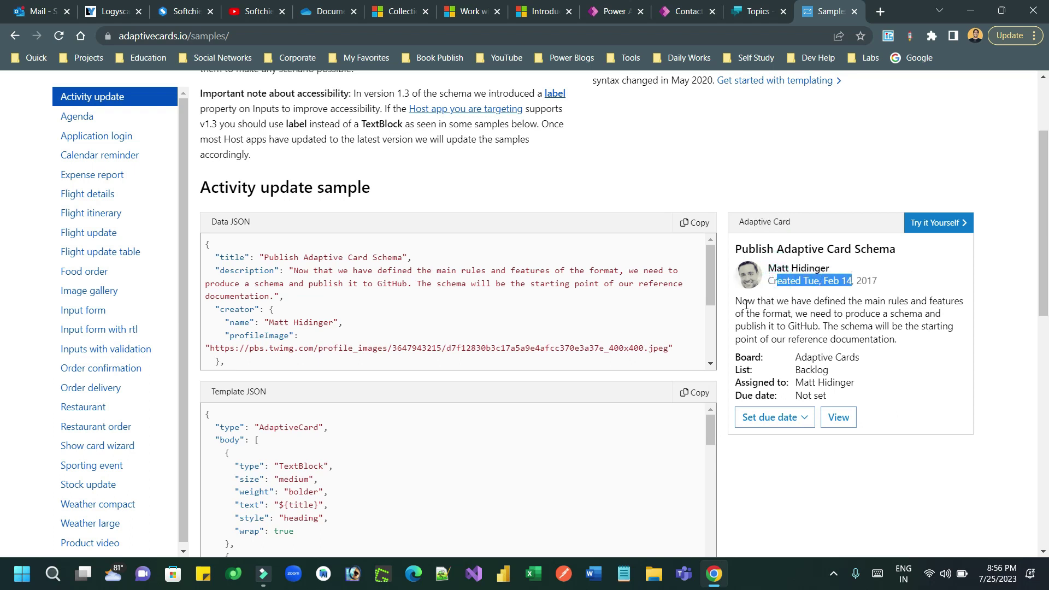
pyautogui.moveTo(748, 301); pyautogui.dragTo(891, 327)
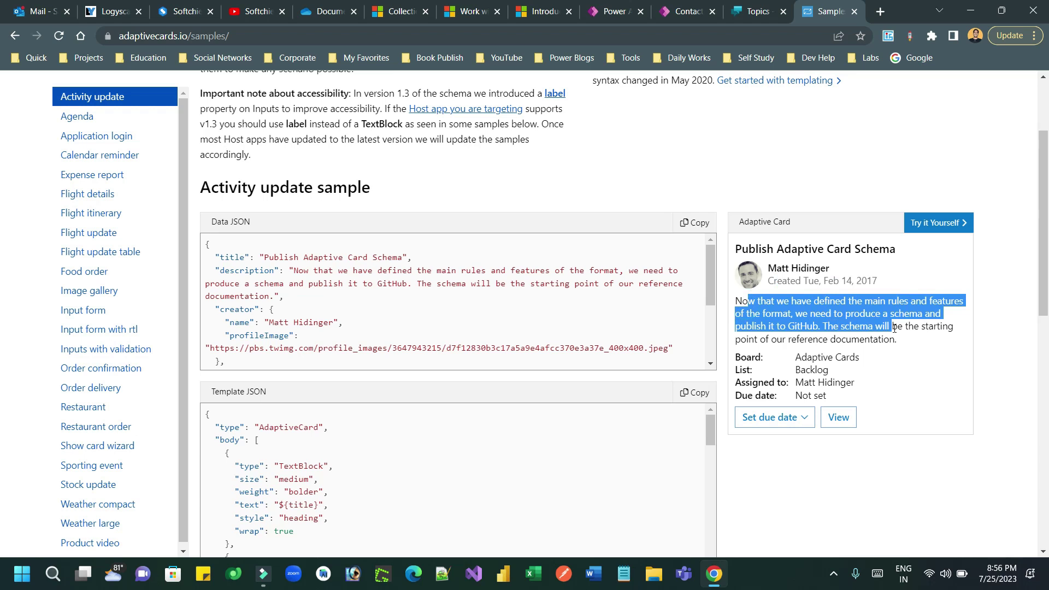
# - Try the sample's Set due date action, then clear the highlights and bring up the Input form sample
pyautogui.click(806, 419)
pyautogui.click(806, 418)
pyautogui.click(1038, 253)
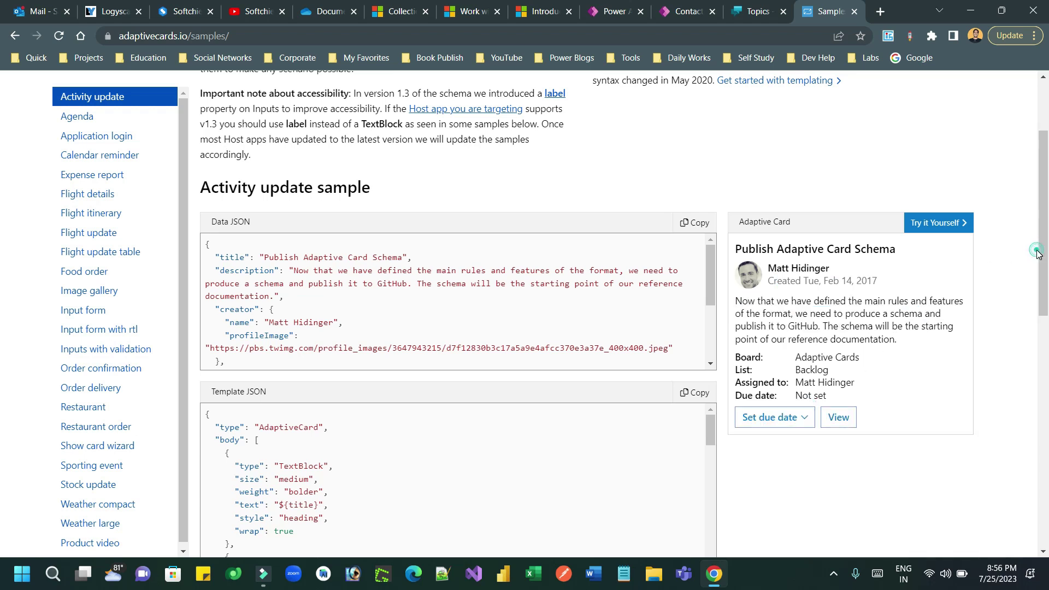
pyautogui.hotkey('ctrl', 'a')
pyautogui.scroll(3, 1038, 252)
pyautogui.click(993, 199)
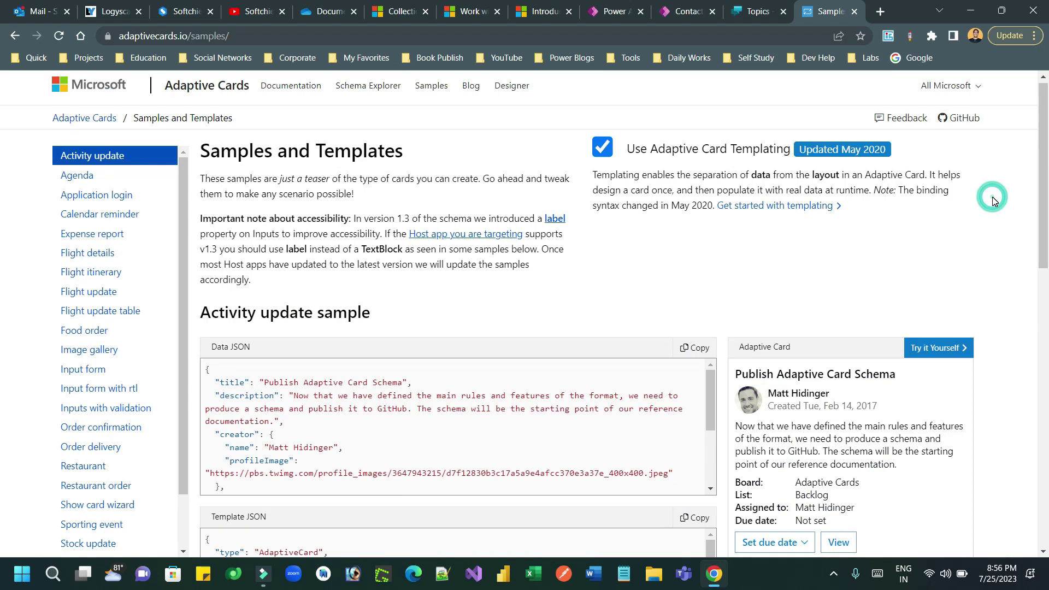
pyautogui.moveTo(184, 424); pyautogui.dragTo(187, 445)
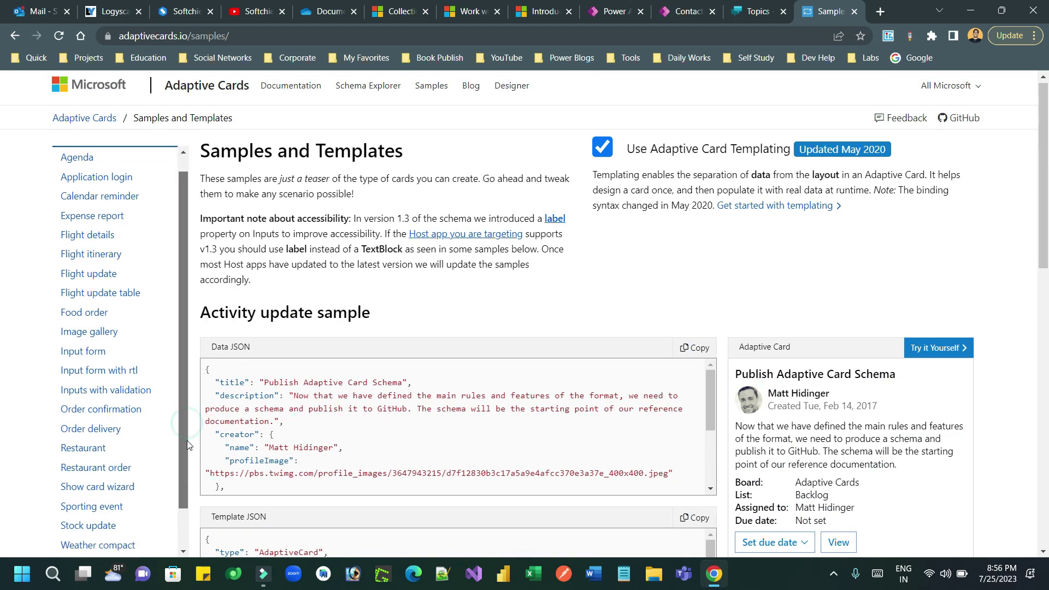
pyautogui.click(91, 348)
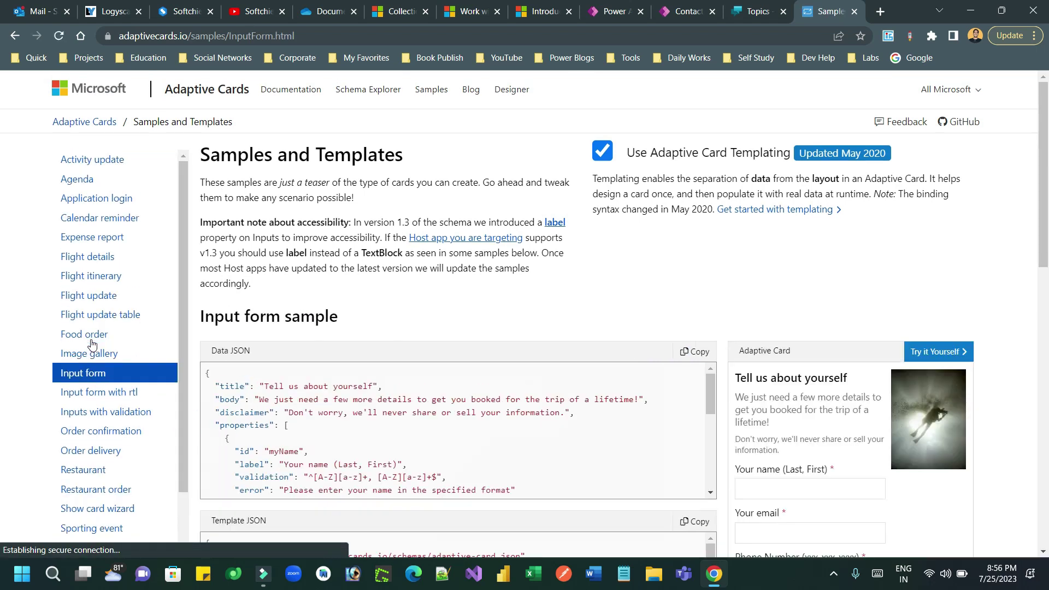
pyautogui.scroll(-4, 2, 218)
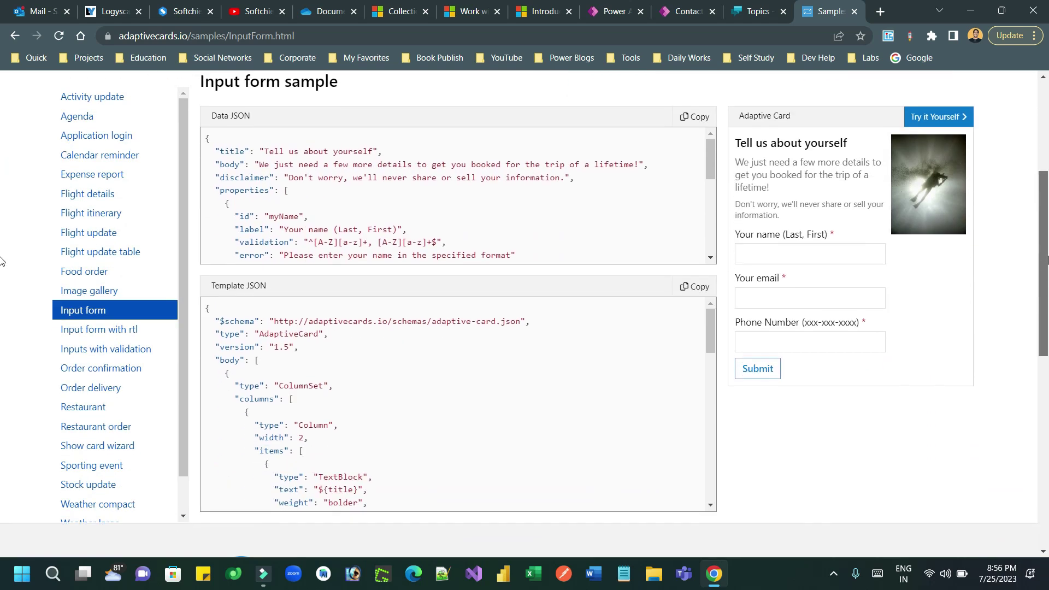
pyautogui.scroll(1, 855, 282)
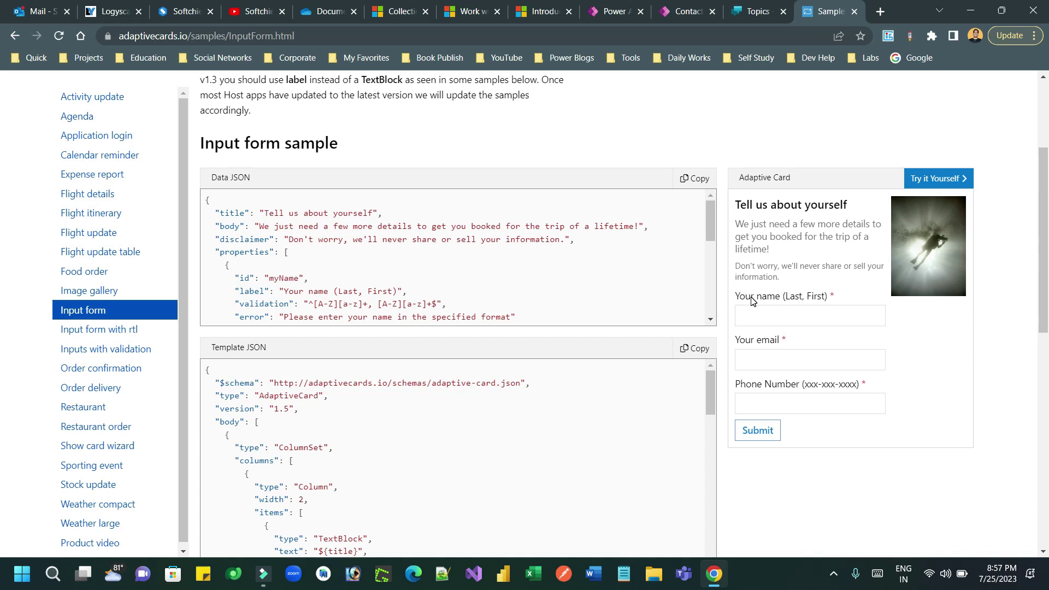
pyautogui.moveTo(751, 300); pyautogui.dragTo(787, 298)
pyautogui.moveTo(745, 340); pyautogui.dragTo(770, 340)
pyautogui.moveTo(741, 385); pyautogui.dragTo(791, 384)
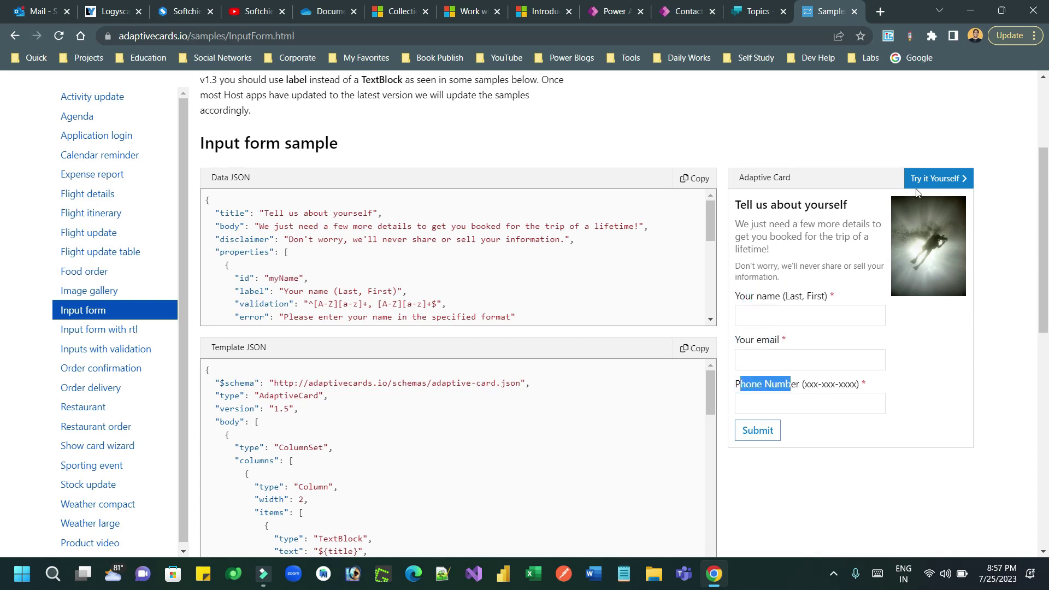
pyautogui.moveTo(742, 226); pyautogui.dragTo(779, 278)
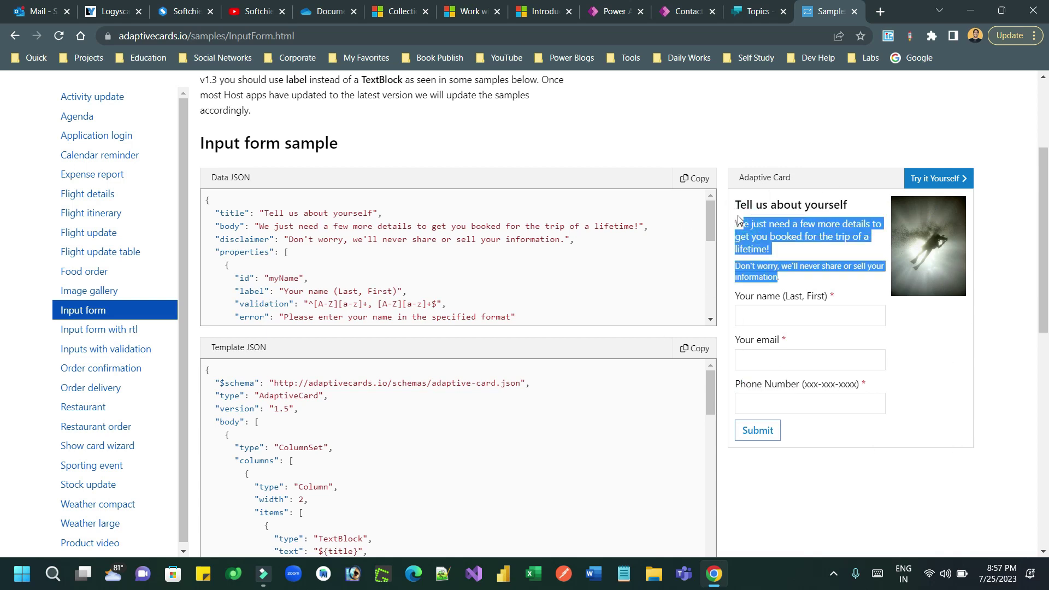
pyautogui.click(919, 336)
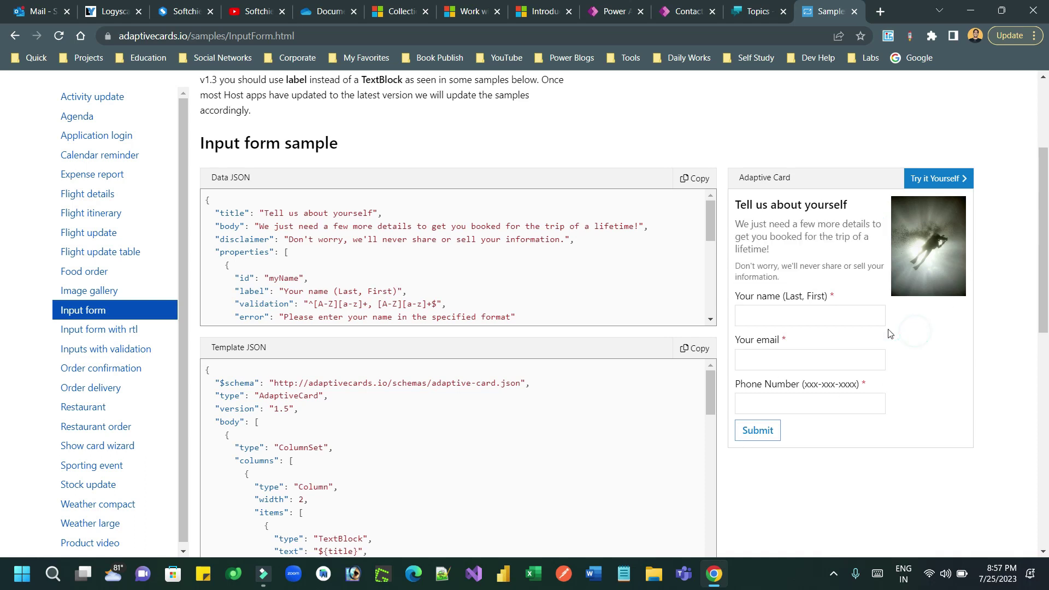
pyautogui.click(805, 316)
pyautogui.click(784, 358)
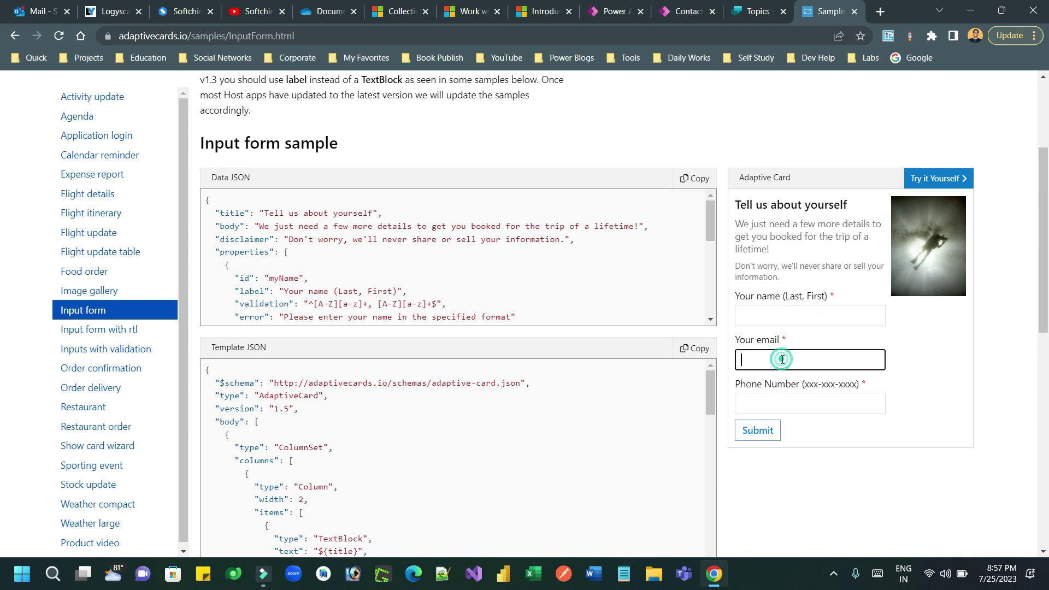
pyautogui.click(782, 403)
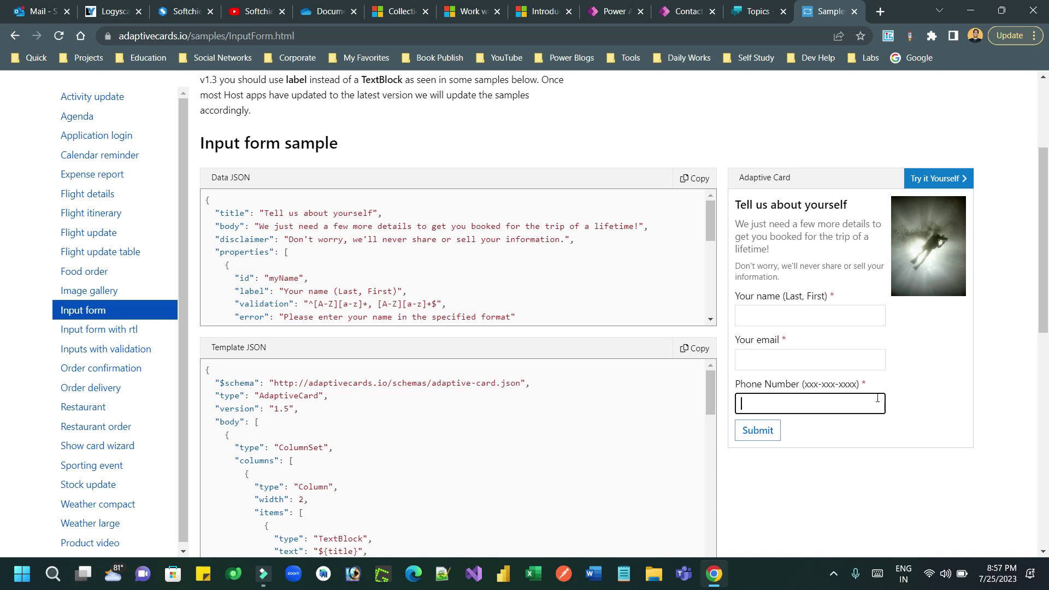
pyautogui.moveTo(1045, 258); pyautogui.dragTo(1048, 175)
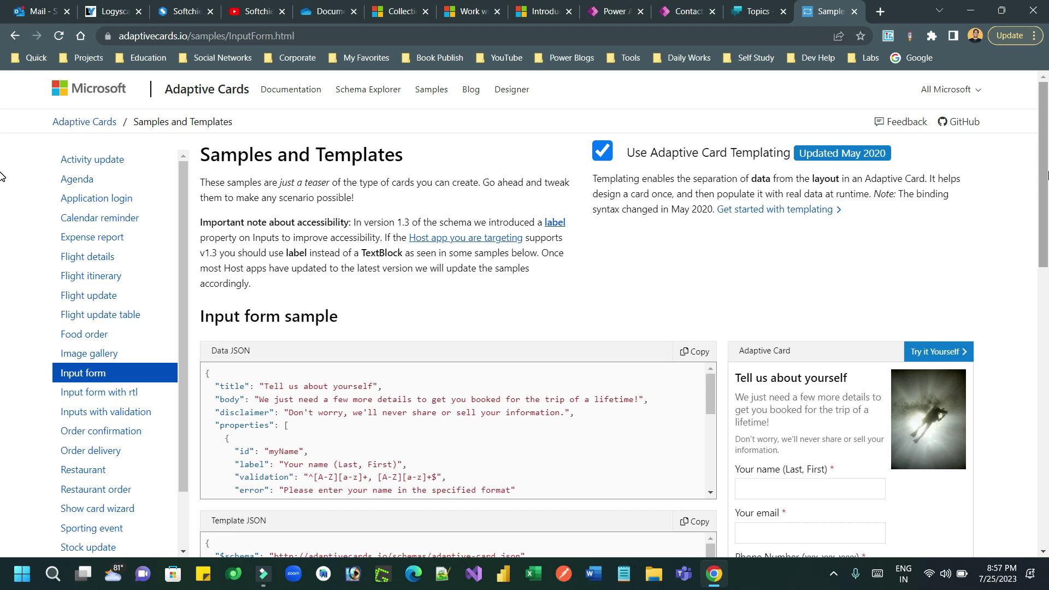
# - Return to the Designer and create a new card from the Blank Card template
pyautogui.click(16, 36)
pyautogui.click(16, 37)
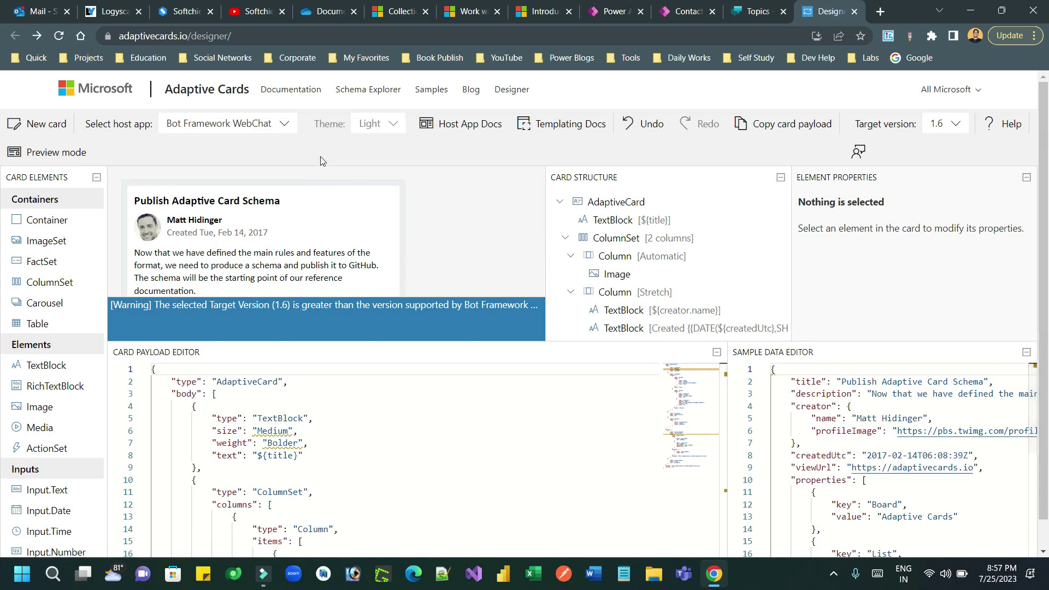
pyautogui.click(51, 129)
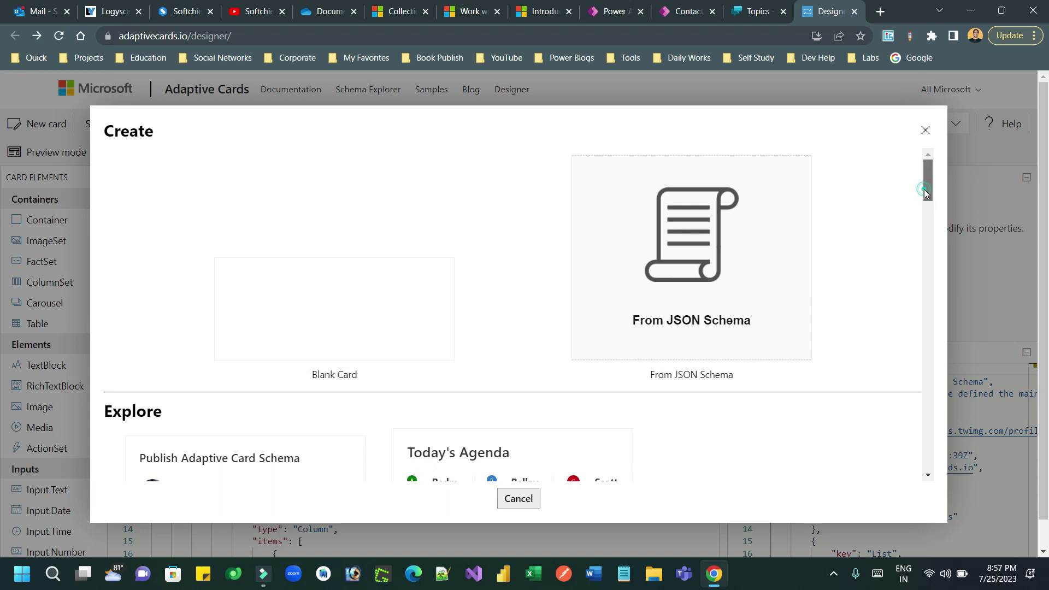
pyautogui.moveTo(925, 190); pyautogui.dragTo(938, 153)
pyautogui.click(335, 306)
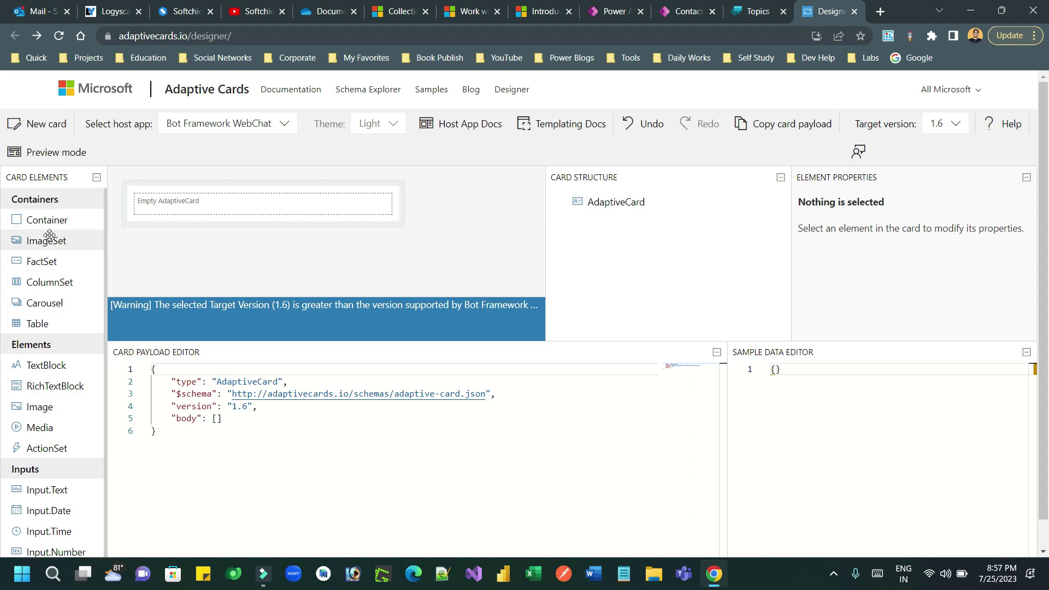
pyautogui.moveTo(30, 221); pyautogui.dragTo(651, 206)
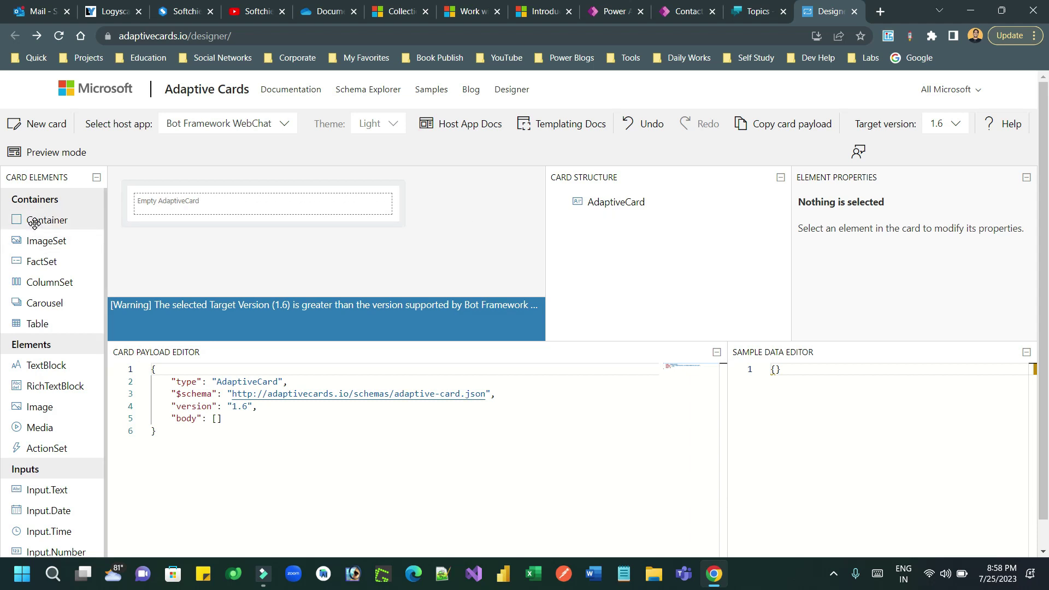
# - Drop a Container with a TextBlock onto the blank card and set its text to 'About Yourself'
pyautogui.moveTo(34, 223); pyautogui.dragTo(192, 206)
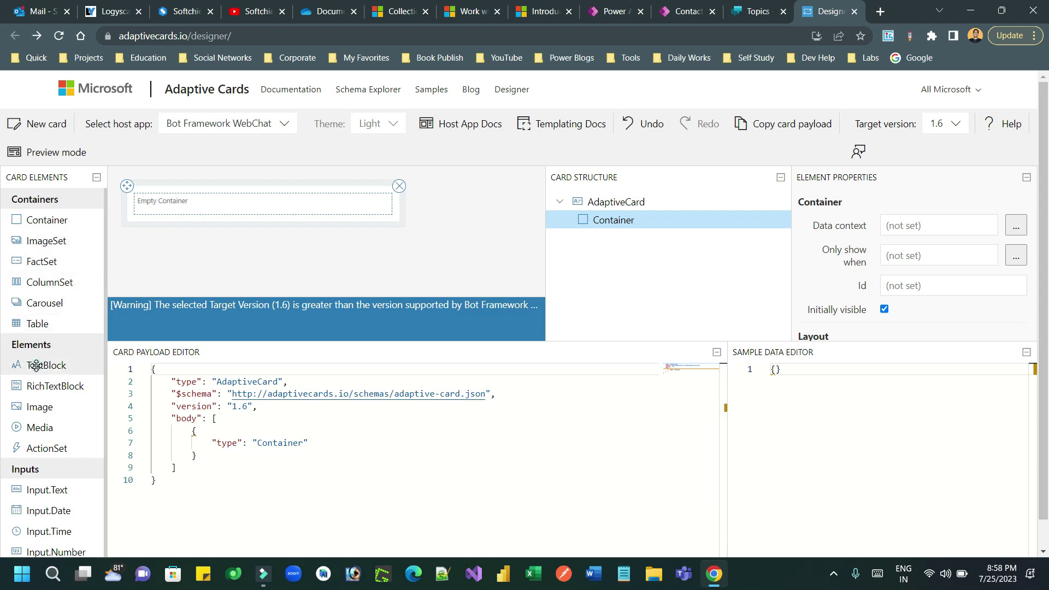
pyautogui.moveTo(36, 365); pyautogui.dragTo(169, 207)
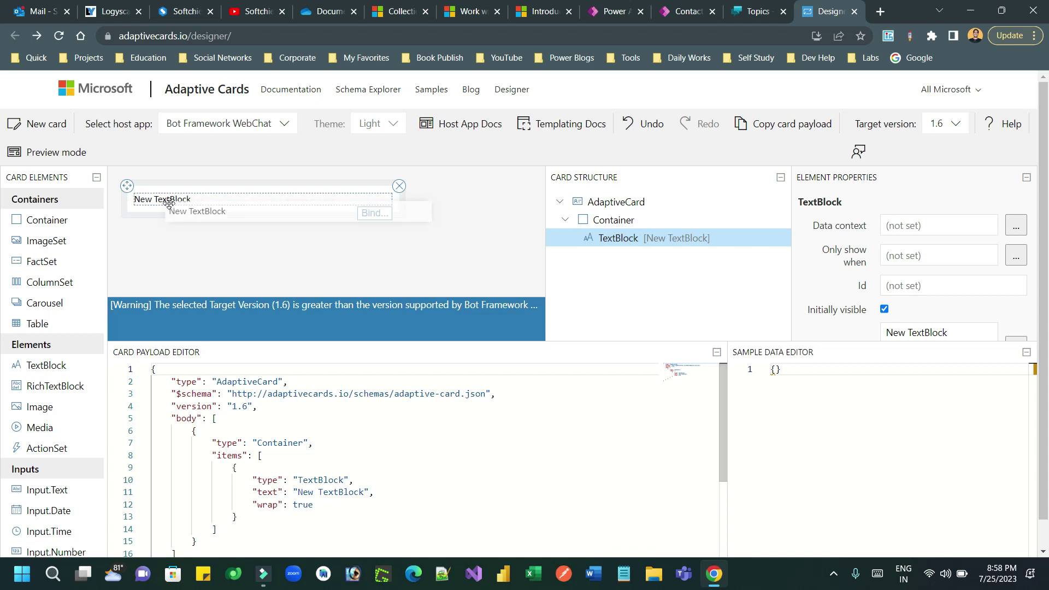
pyautogui.tripleClick(173, 197)
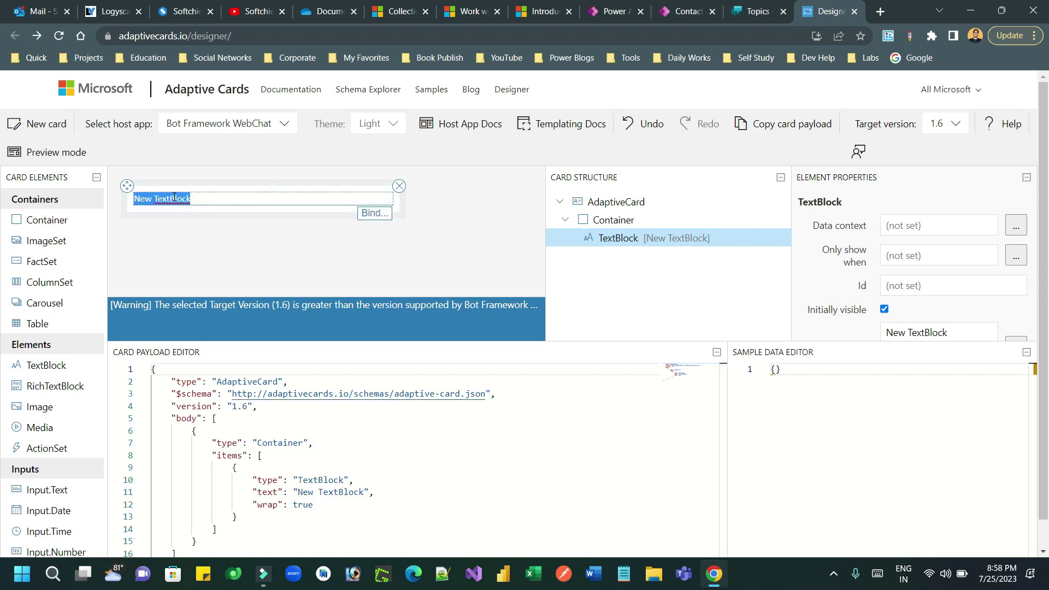
pyautogui.write('Ab')
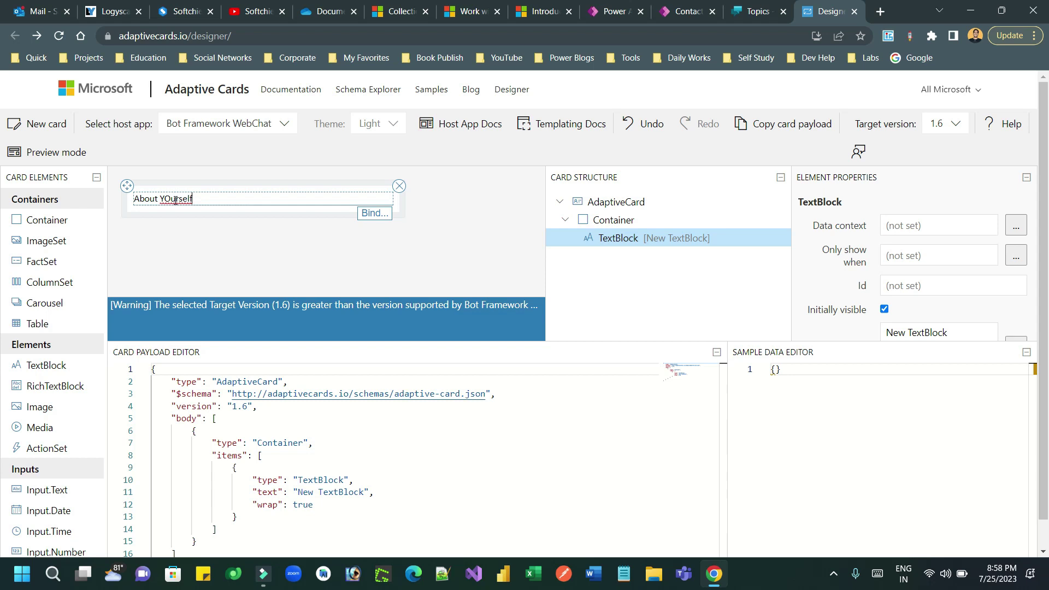
pyautogui.press('BackSpace')
pyautogui.tripleClick(174, 198)
pyautogui.click(169, 198)
pyautogui.write('u')
pyautogui.tripleClick(175, 200)
pyautogui.doubleClick(181, 201)
pyautogui.write('Y')
# - Set the About Yourself heading's Size to Large
pyautogui.scroll(-1, 1046, 239)
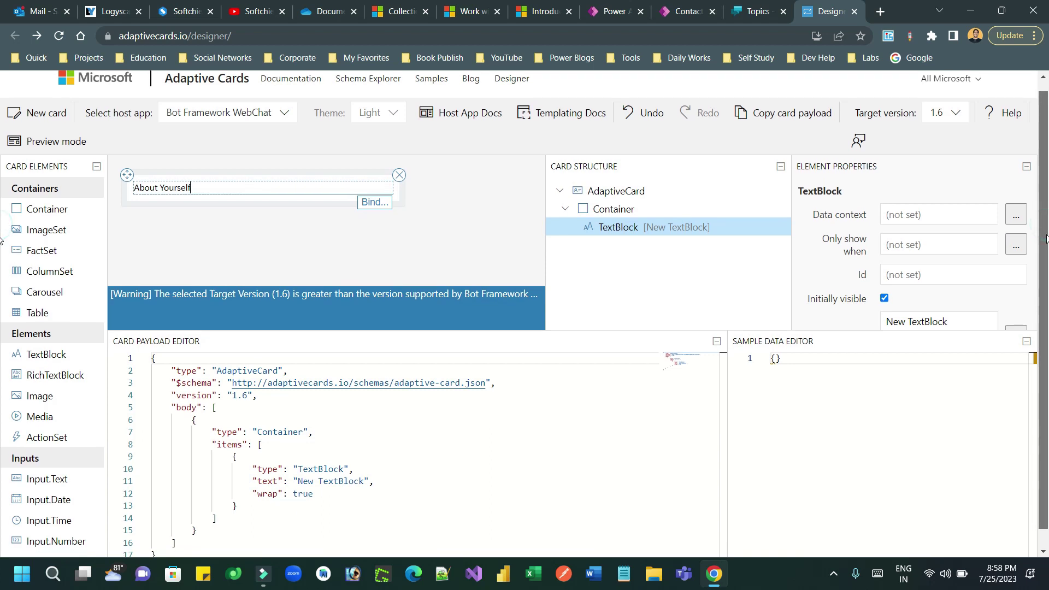
pyautogui.click(1034, 243)
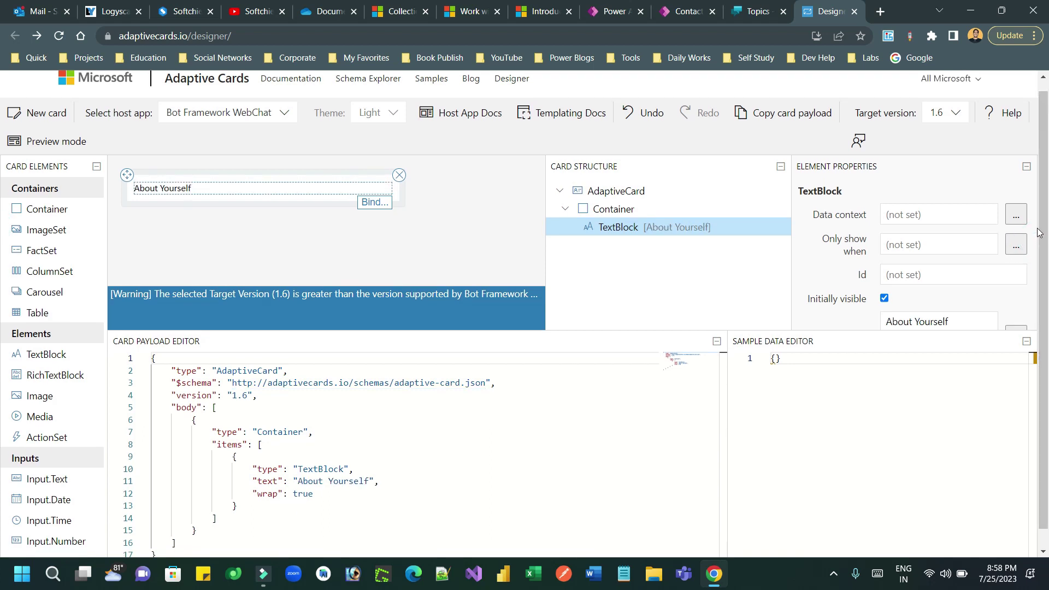
pyautogui.scroll(-1, 1038, 224)
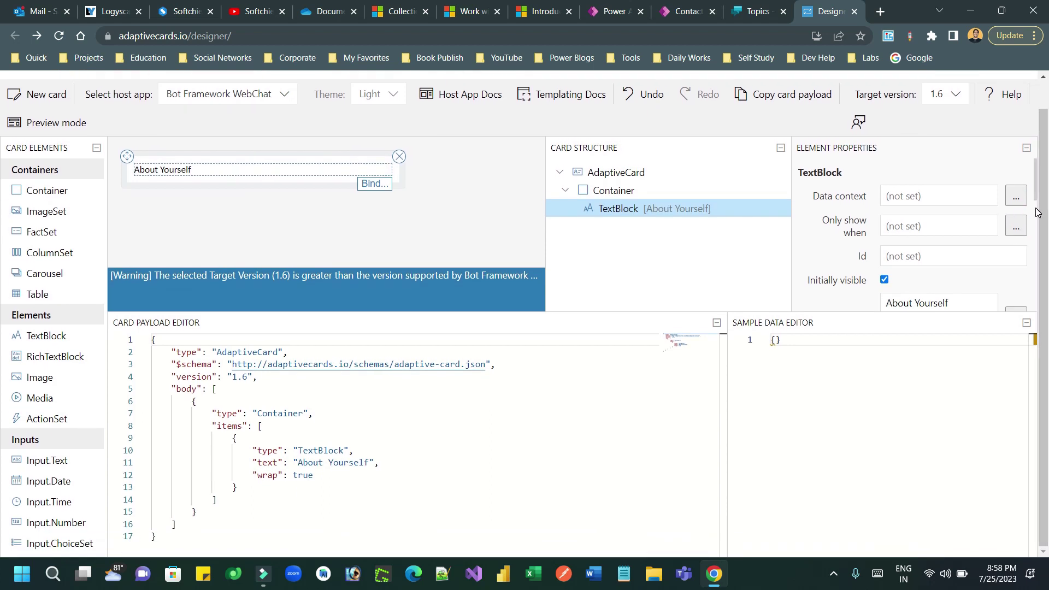
pyautogui.scroll(-2, 1037, 222)
pyautogui.scroll(-3, 1039, 221)
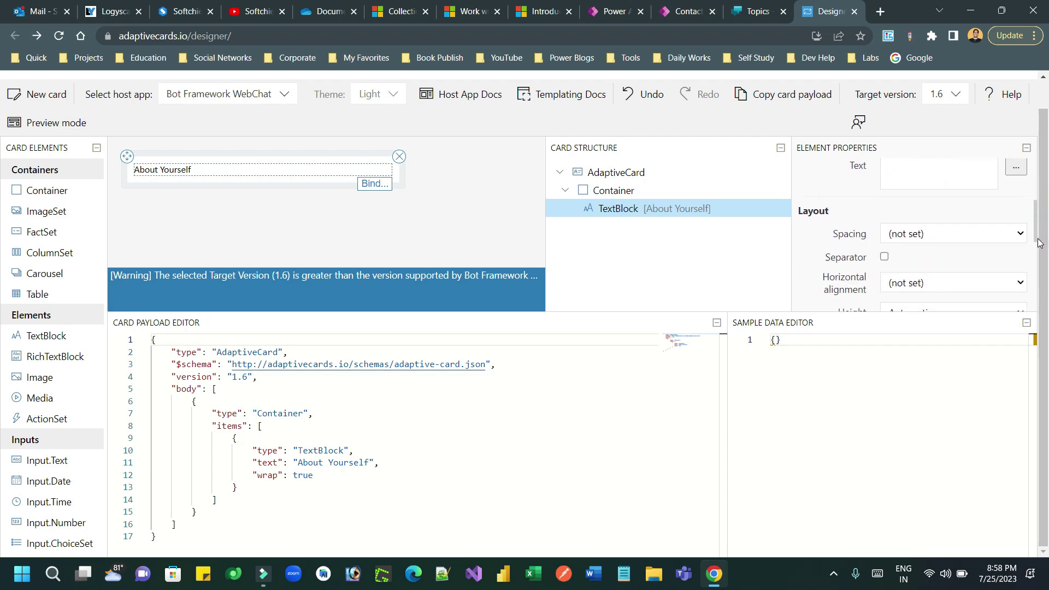
pyautogui.moveTo(1040, 241); pyautogui.dragTo(1042, 298)
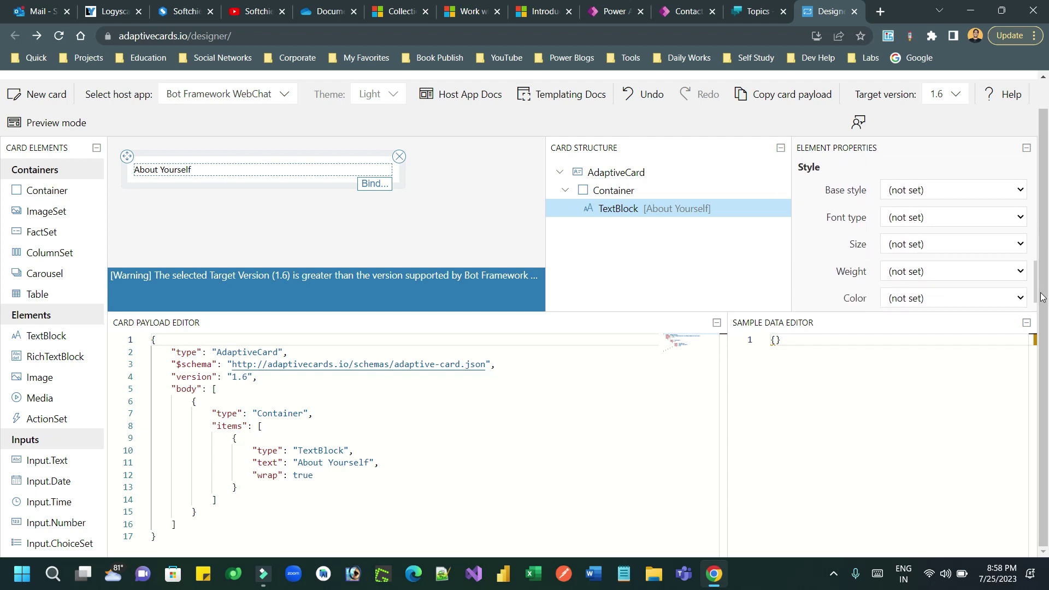
pyautogui.click(1020, 242)
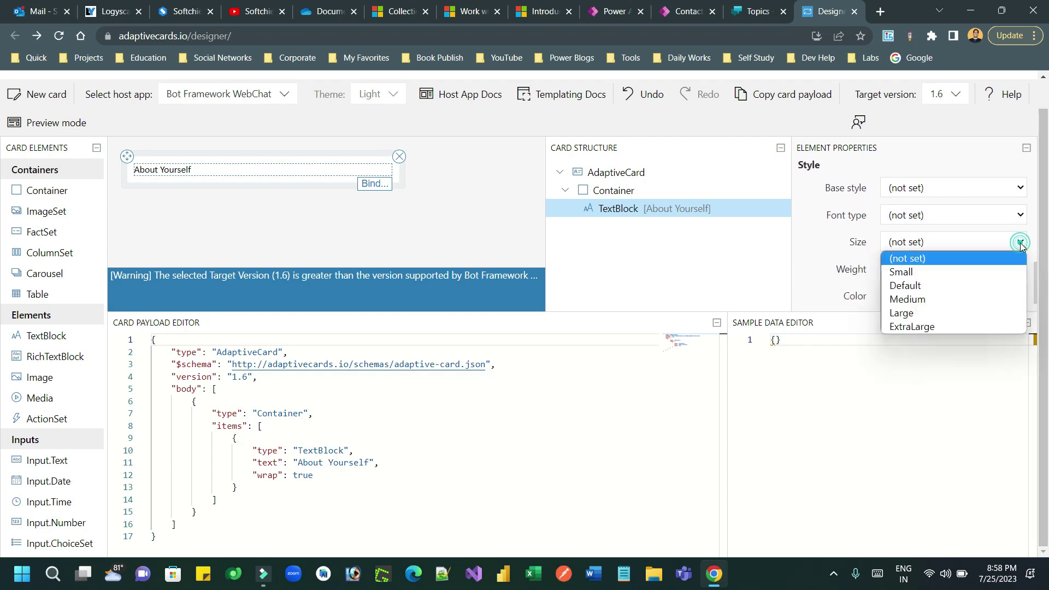
pyautogui.click(924, 314)
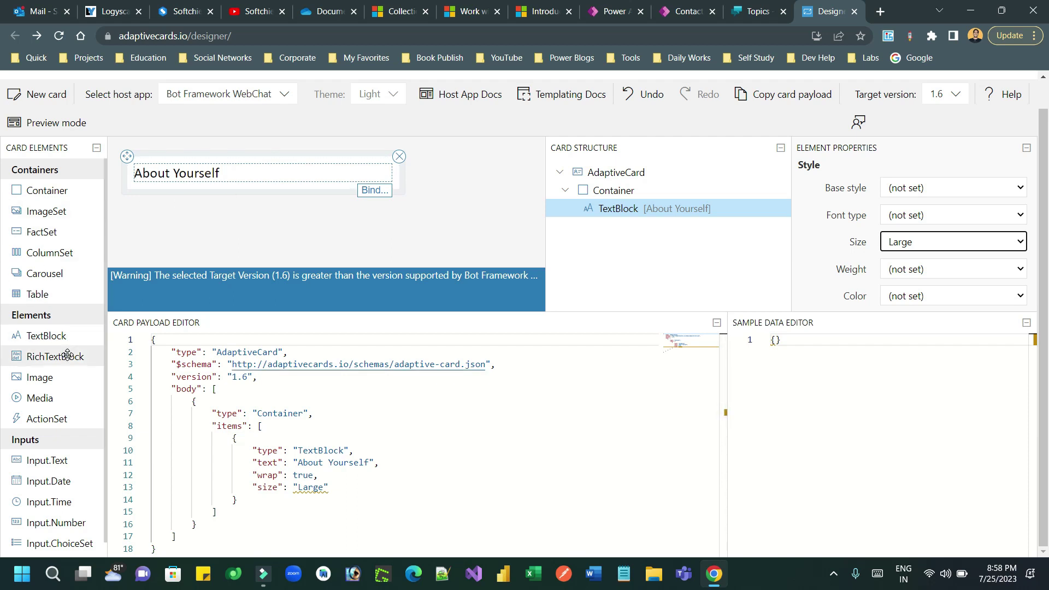
# - Add text blocks reading 'please tell about yourself in brief.' and 'Your Name' below the heading
pyautogui.moveTo(48, 344); pyautogui.dragTo(159, 194)
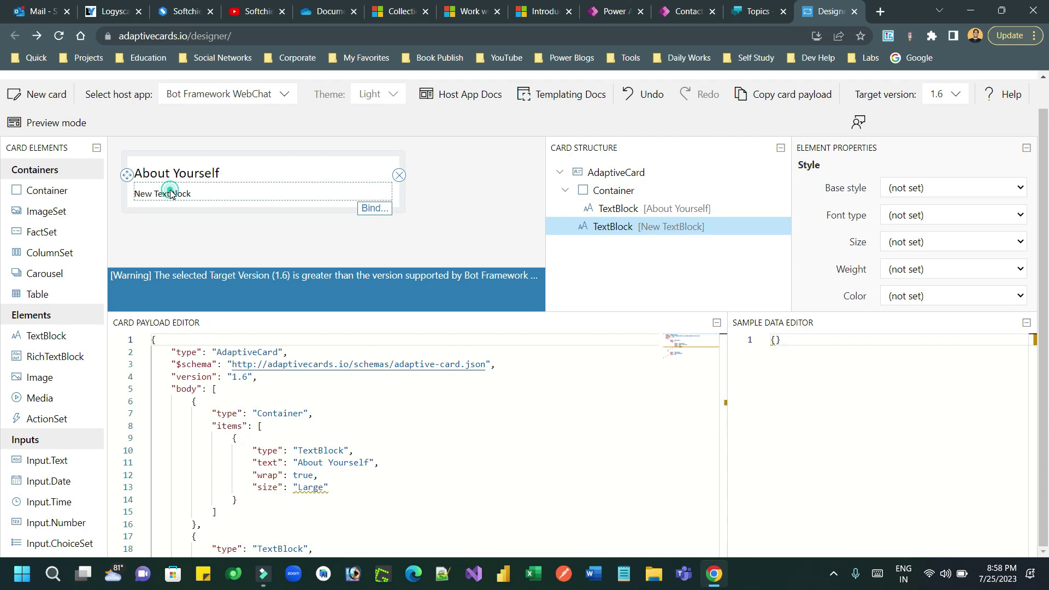
pyautogui.doubleClick(192, 191)
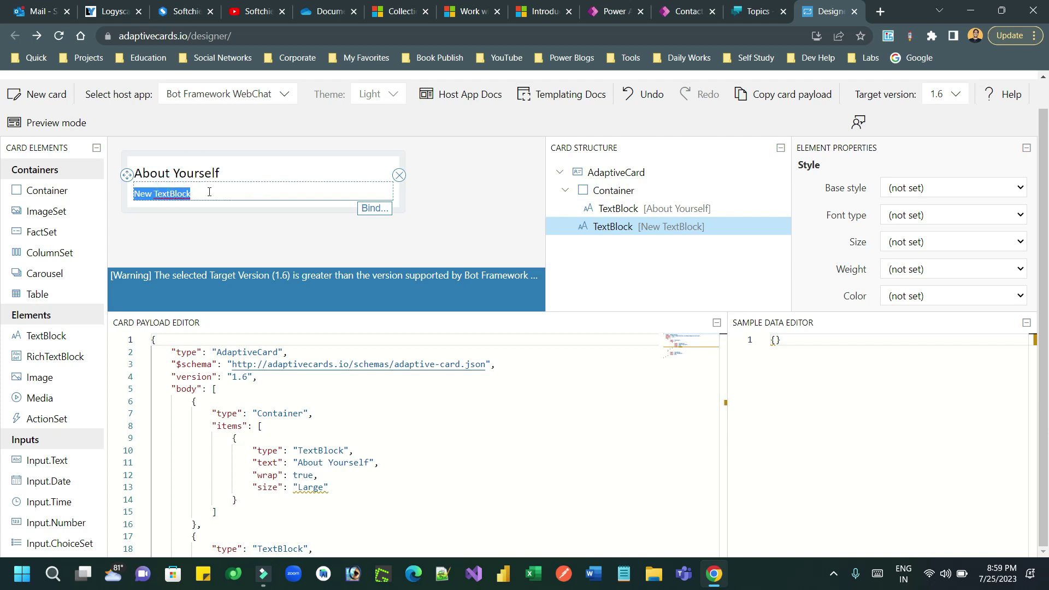
pyautogui.write('p')
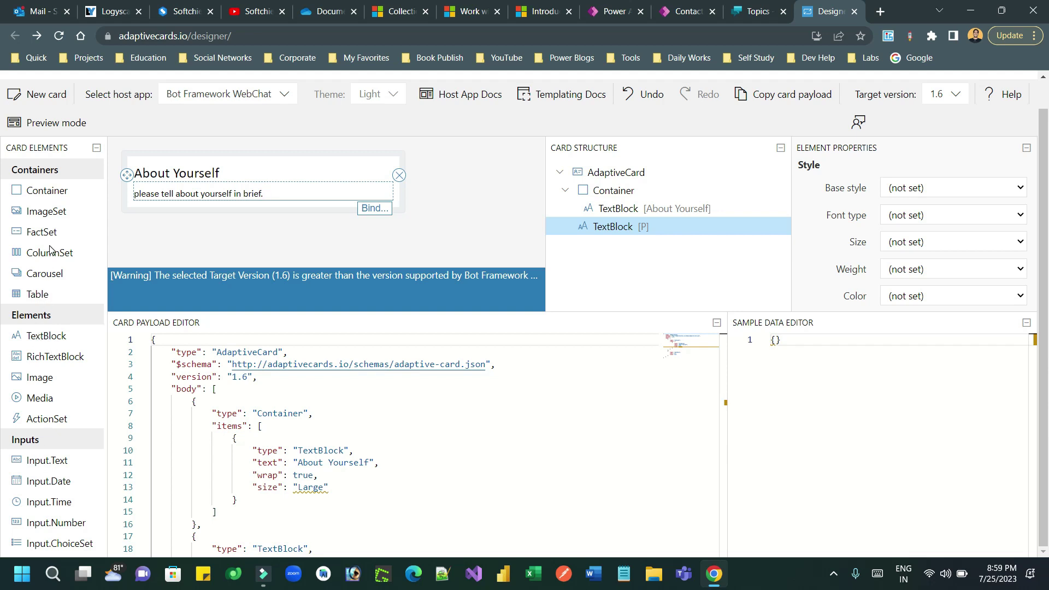
pyautogui.moveTo(40, 336); pyautogui.dragTo(163, 202)
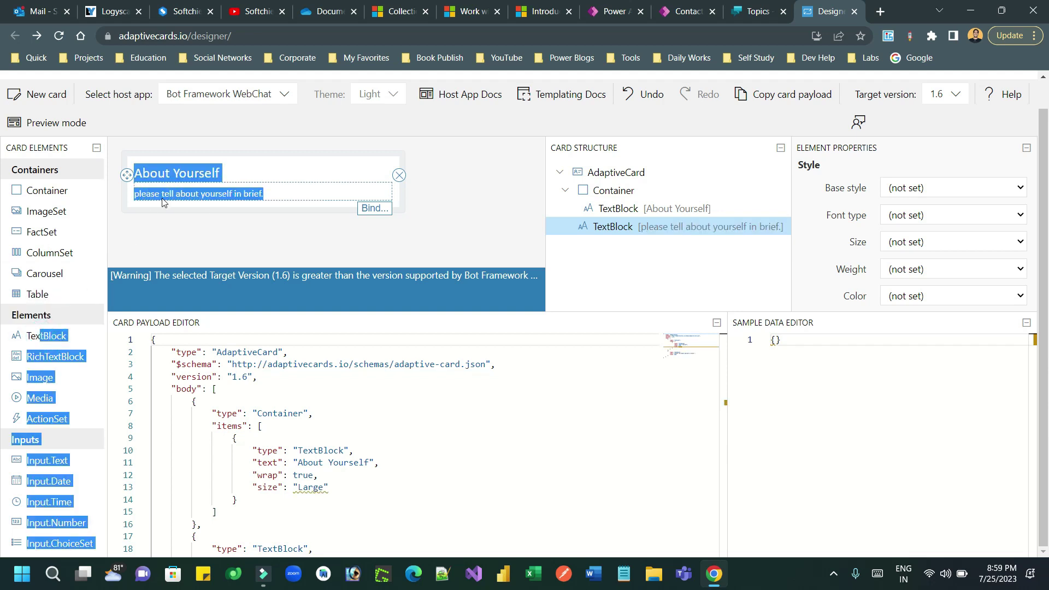
pyautogui.moveTo(31, 336); pyautogui.dragTo(159, 205)
pyautogui.doubleClick(170, 214)
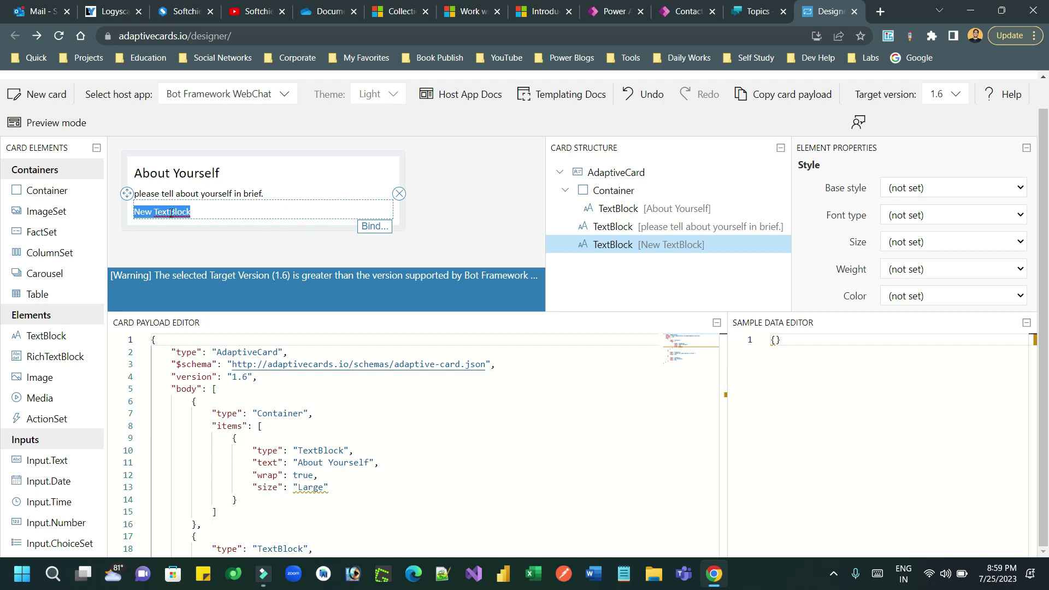
pyautogui.write('Your Name')
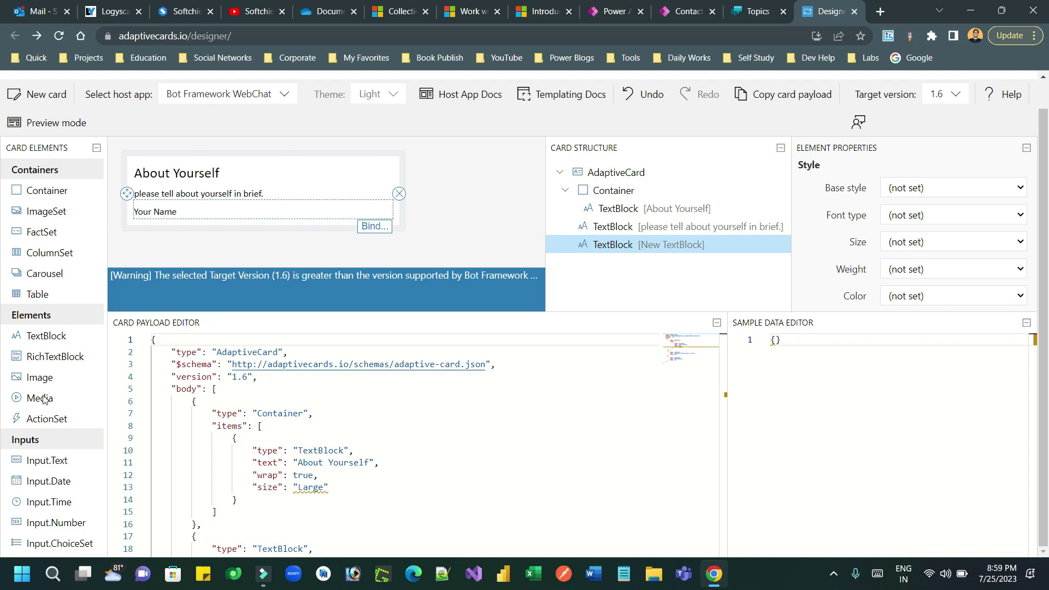
# - Add an Input.Text below Your Name and set its Id to clientname
pyautogui.moveTo(41, 463); pyautogui.dragTo(186, 230)
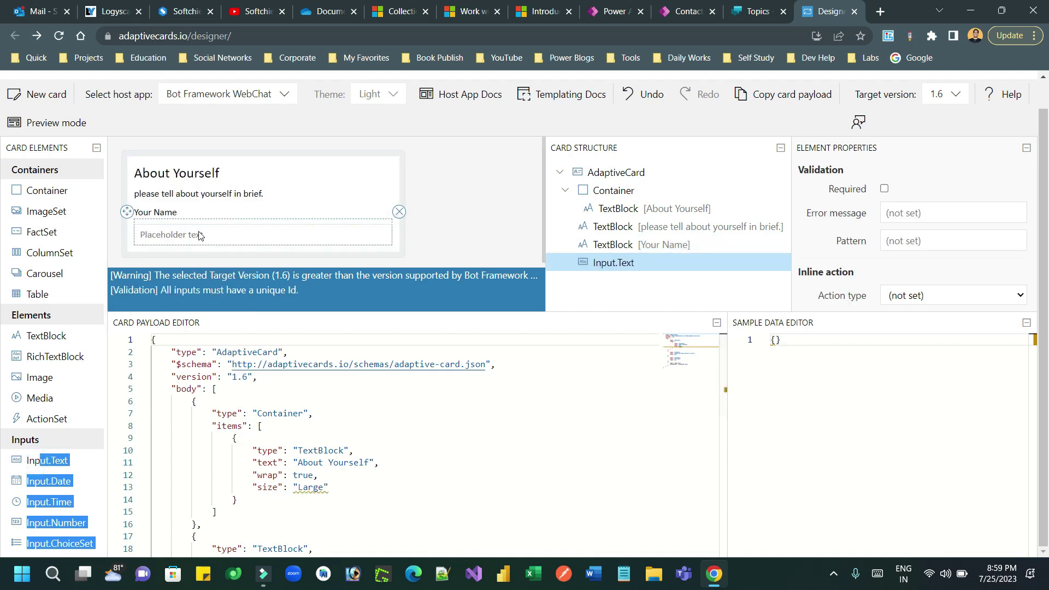
pyautogui.click(201, 236)
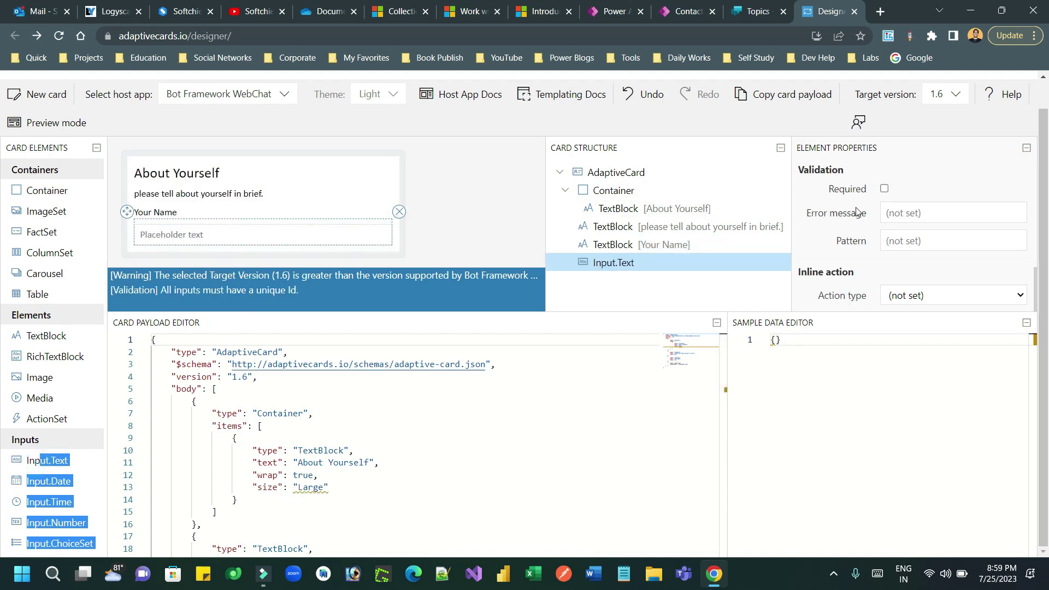
pyautogui.click(913, 211)
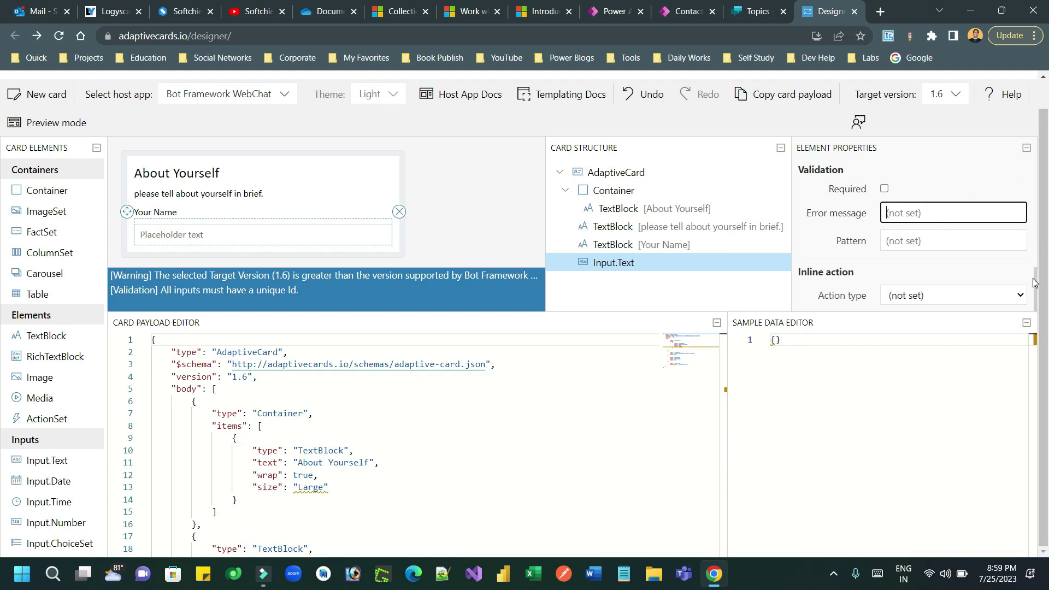
pyautogui.moveTo(1033, 283); pyautogui.dragTo(1042, 303)
pyautogui.scroll(6, 944, 215)
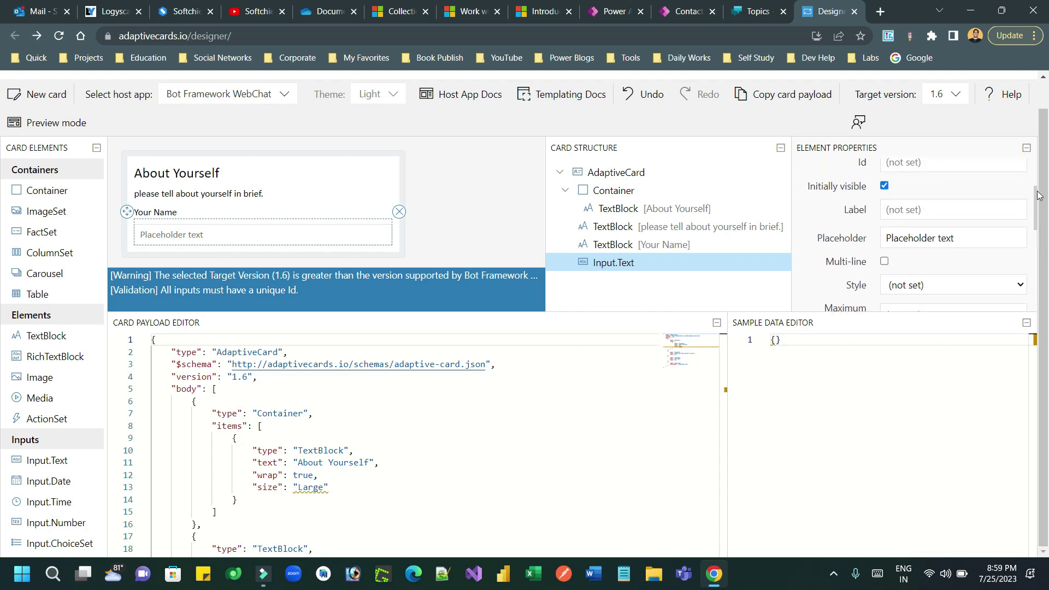
pyautogui.click(943, 218)
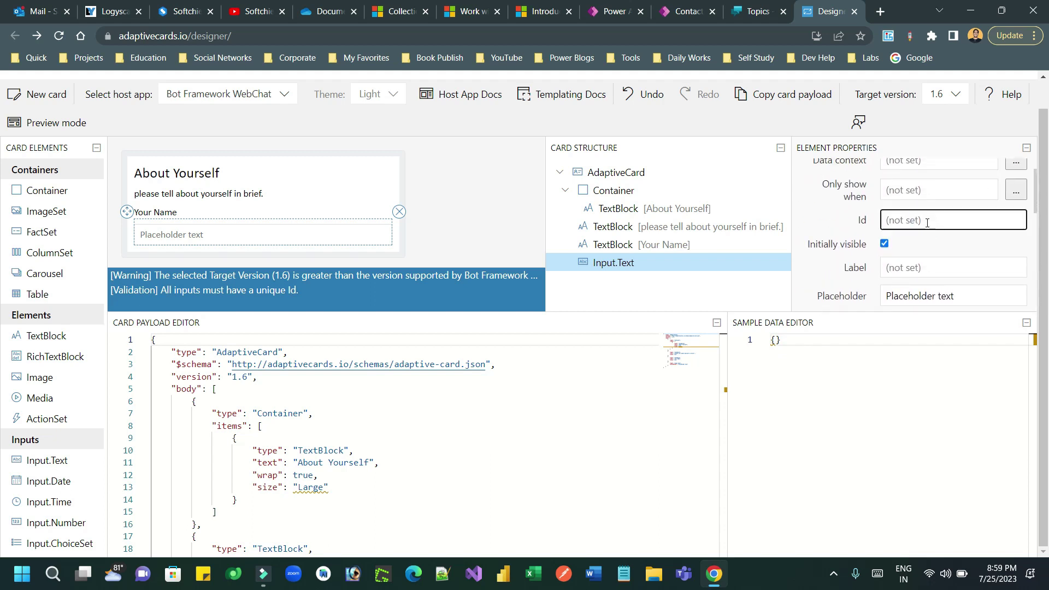
pyautogui.write('clientname')
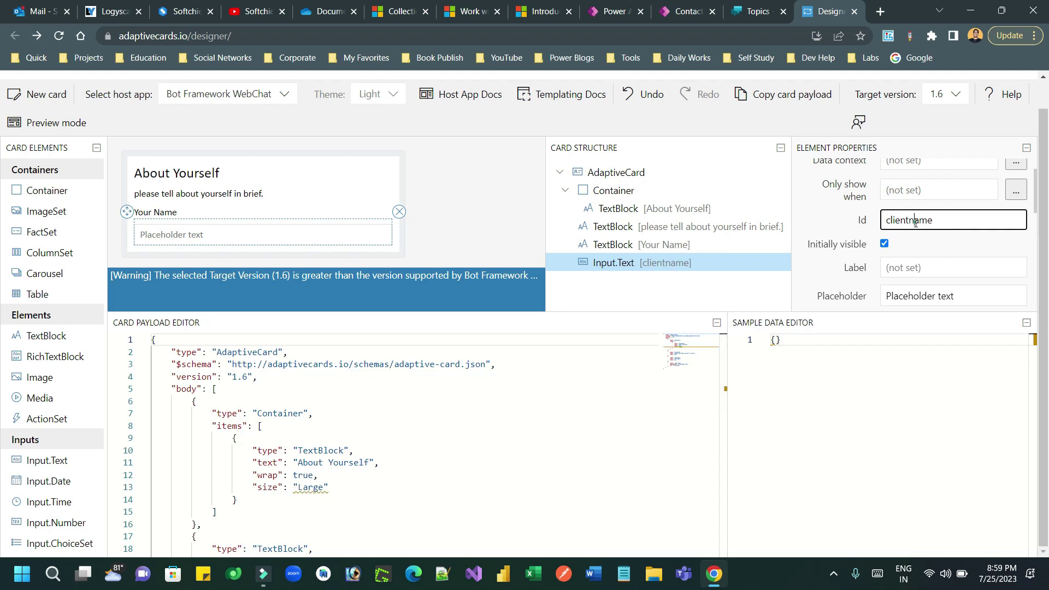
pyautogui.doubleClick(919, 222)
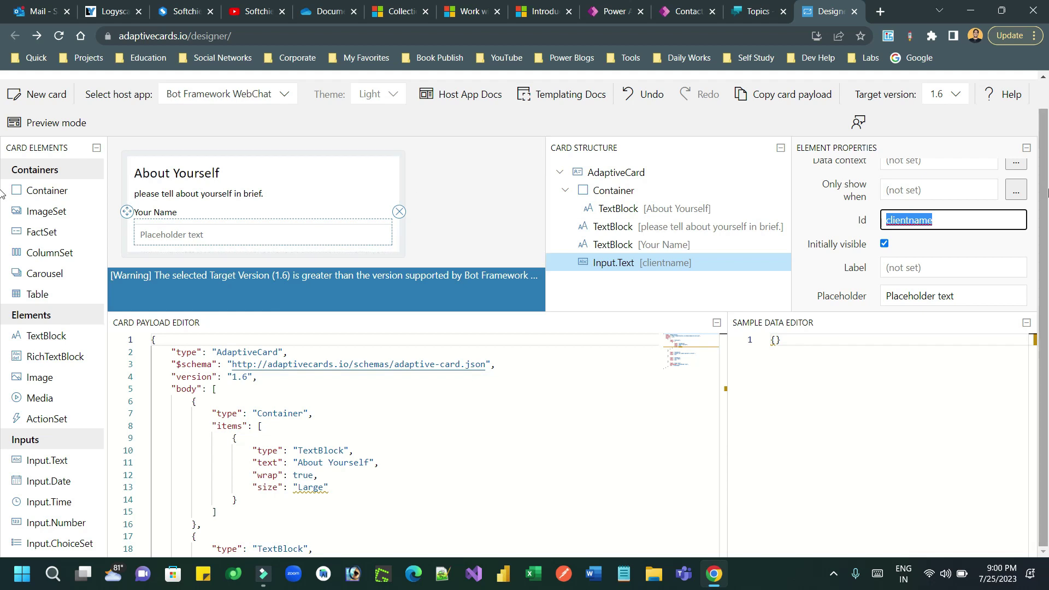
pyautogui.moveTo(1035, 202); pyautogui.dragTo(1035, 212)
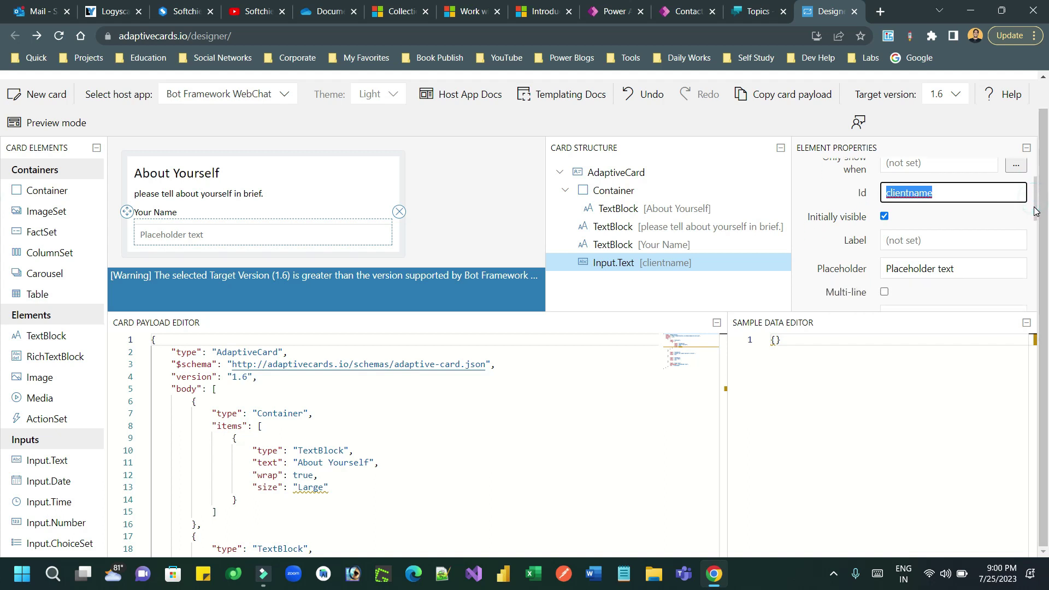
# - Set the name input's placeholder to 'Enter Your Name'
pyautogui.click(926, 272)
pyautogui.write('En')
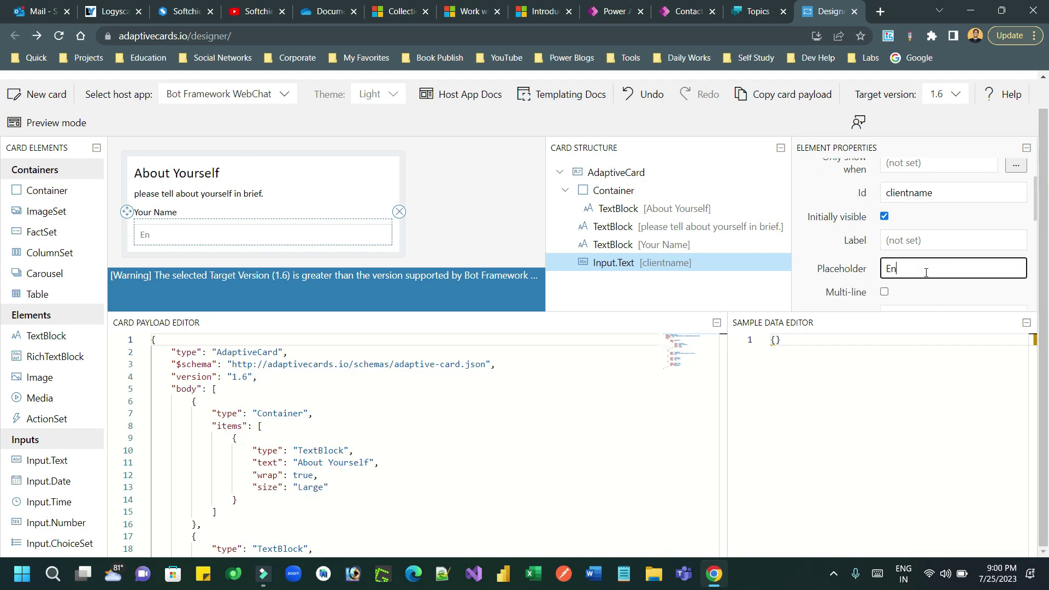
pyautogui.write('ter YOur Name')
pyautogui.doubleClick(924, 269)
pyautogui.write('Your')
pyautogui.click(294, 213)
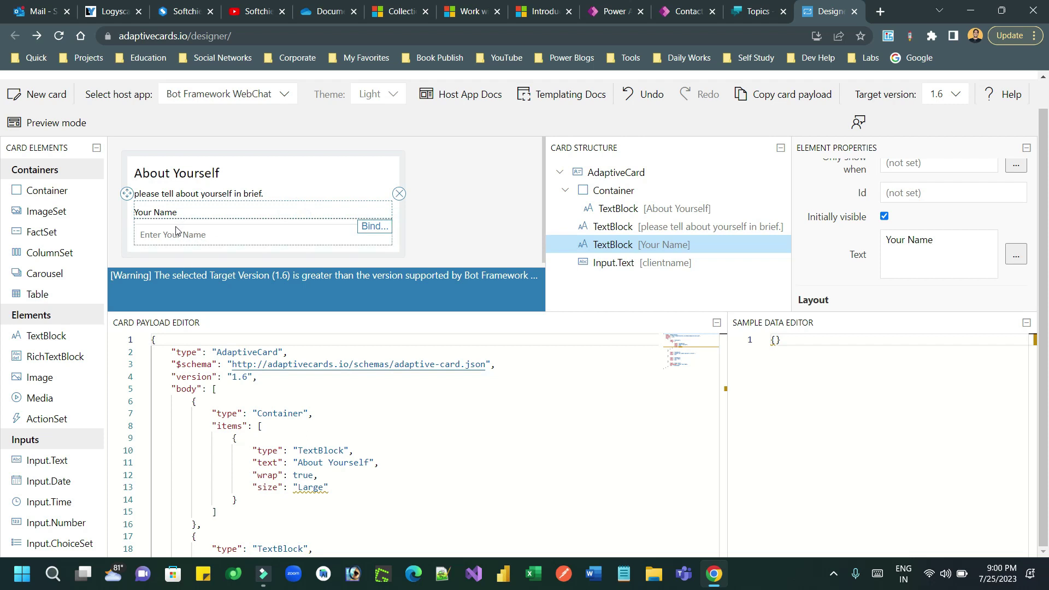
pyautogui.rightClick(129, 201)
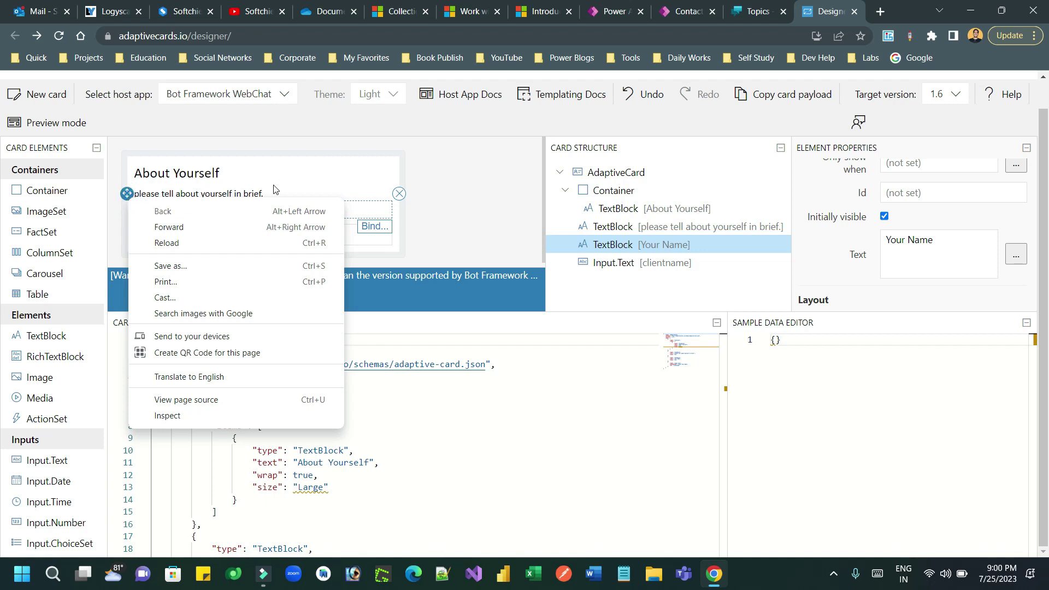
pyautogui.click(356, 213)
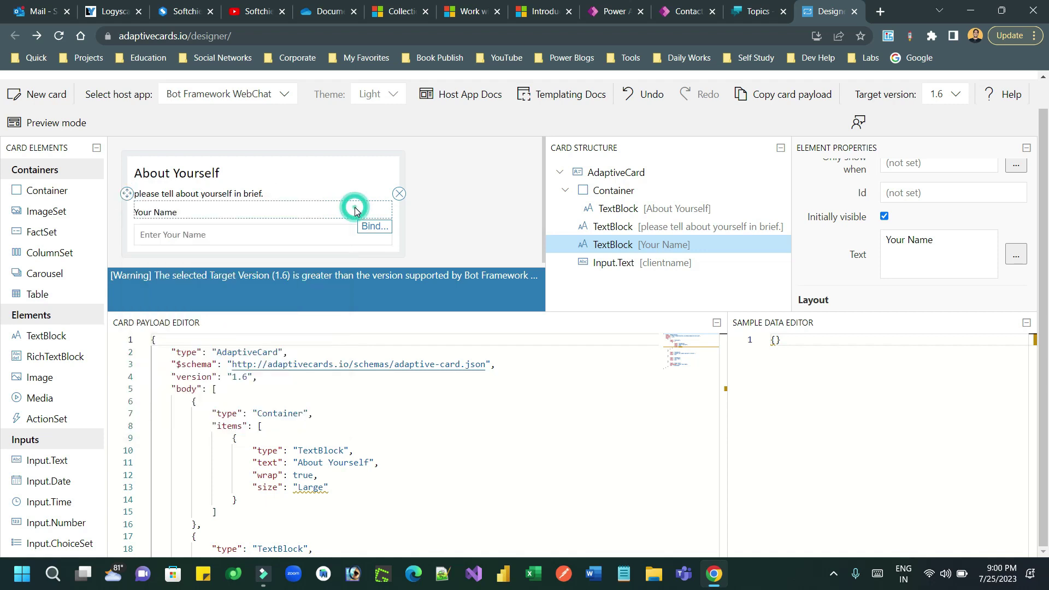
pyautogui.click(213, 234)
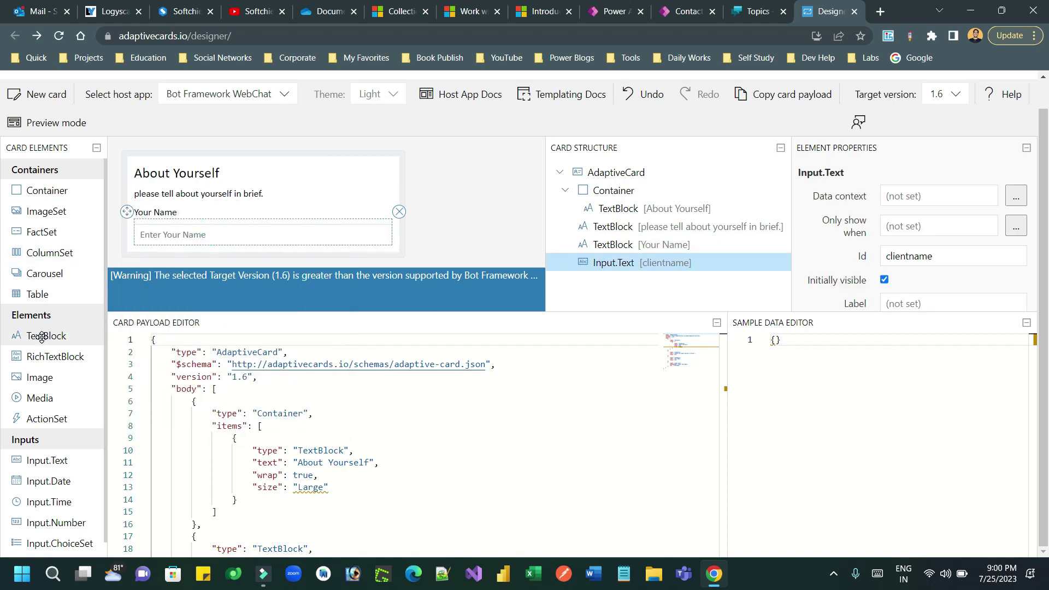
# - Add an 'Email' text block below the name input
pyautogui.moveTo(42, 337); pyautogui.dragTo(158, 256)
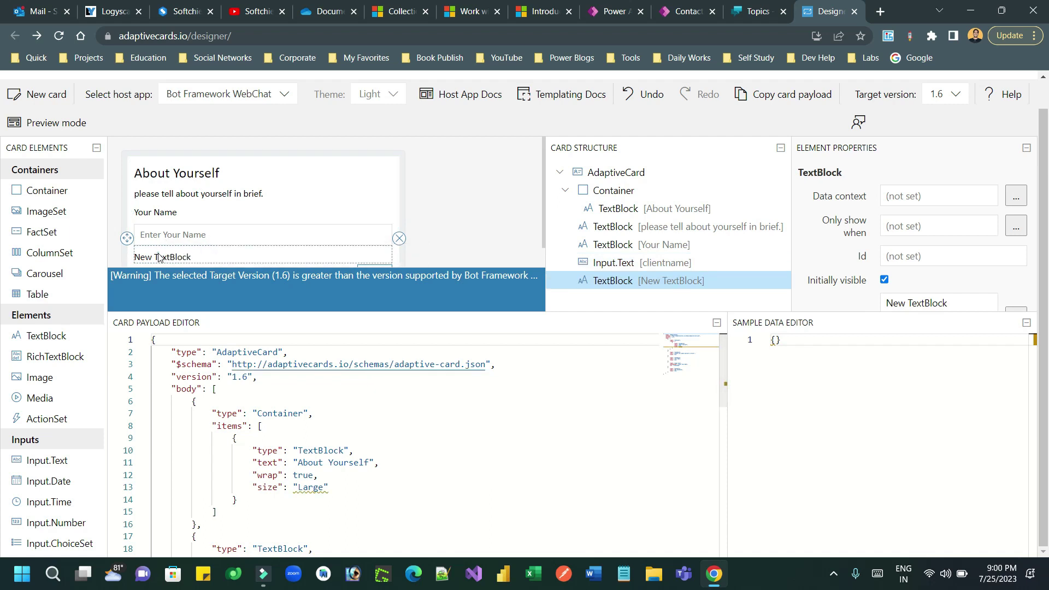
pyautogui.doubleClick(159, 256)
pyautogui.write('Email')
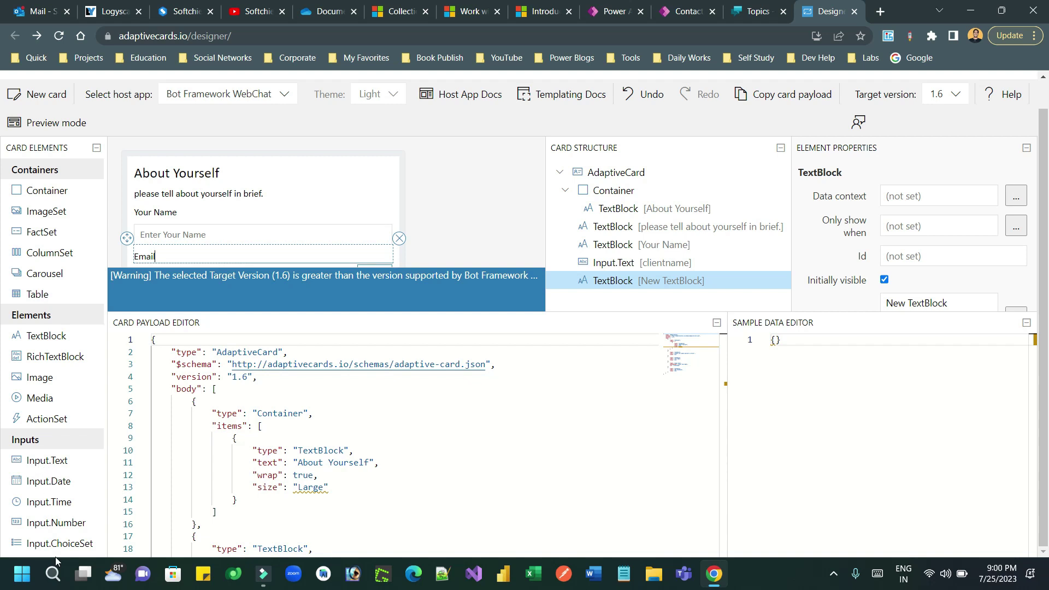
pyautogui.click(34, 461)
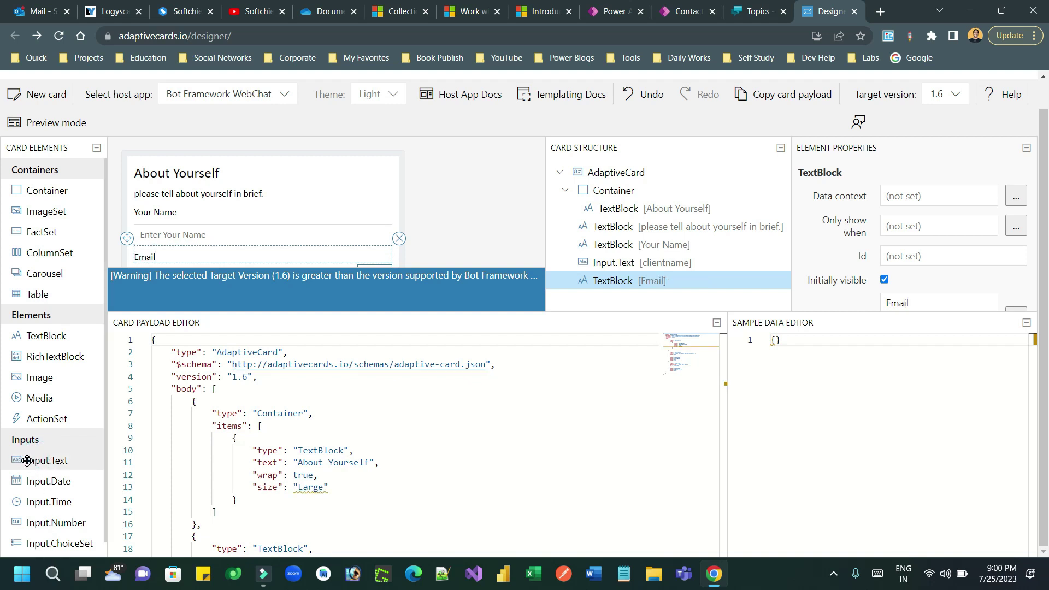
# - Add an Input.Text below Email with Id clientemail and placeholder 'Enter Your Email'
pyautogui.moveTo(26, 461); pyautogui.dragTo(153, 266)
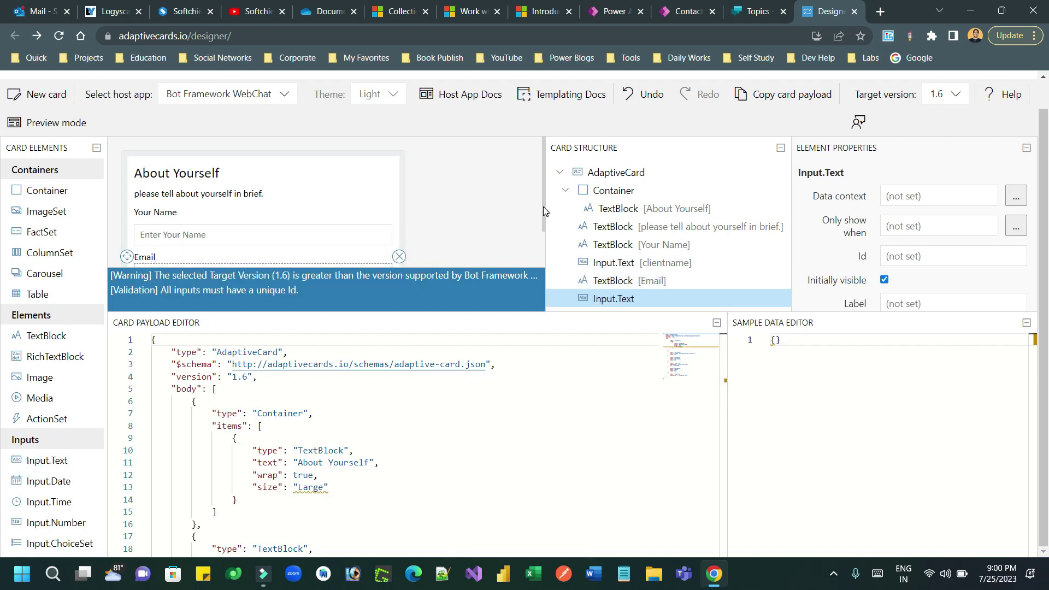
pyautogui.scroll(-1, 544, 207)
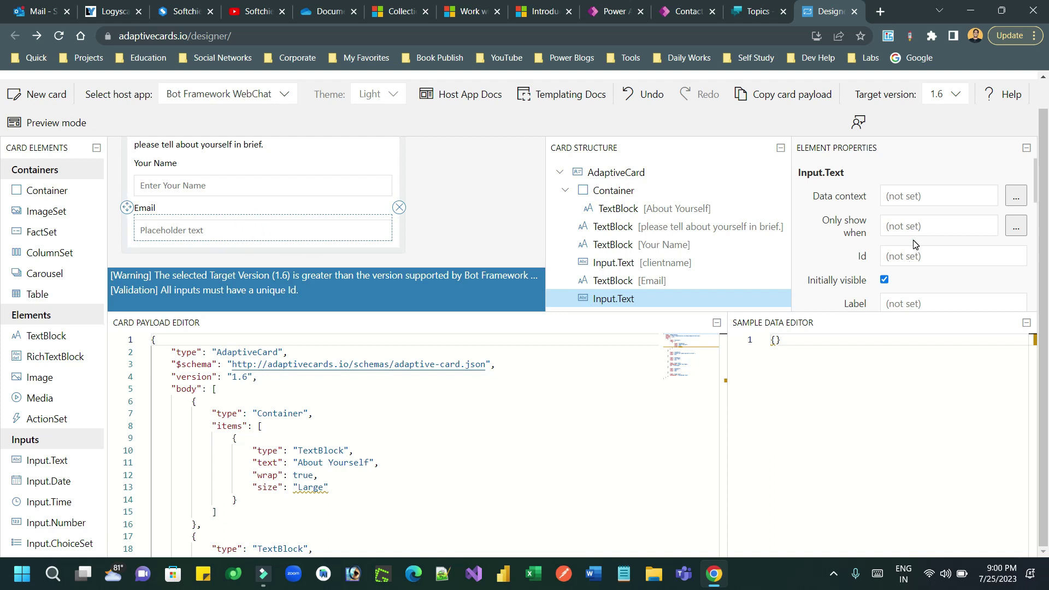
pyautogui.click(912, 255)
pyautogui.write('cl')
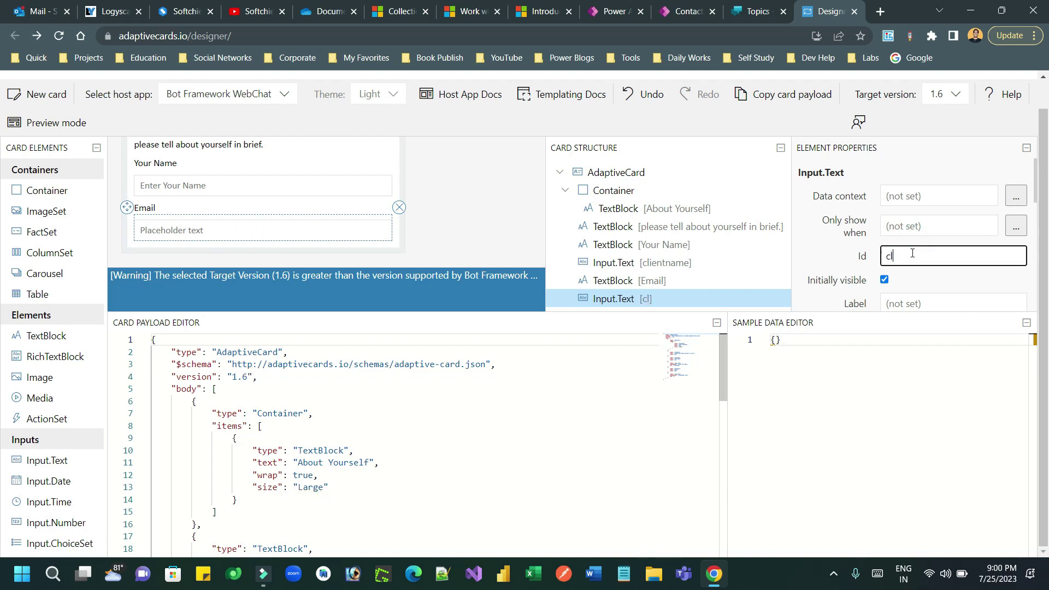
pyautogui.write('ientemail')
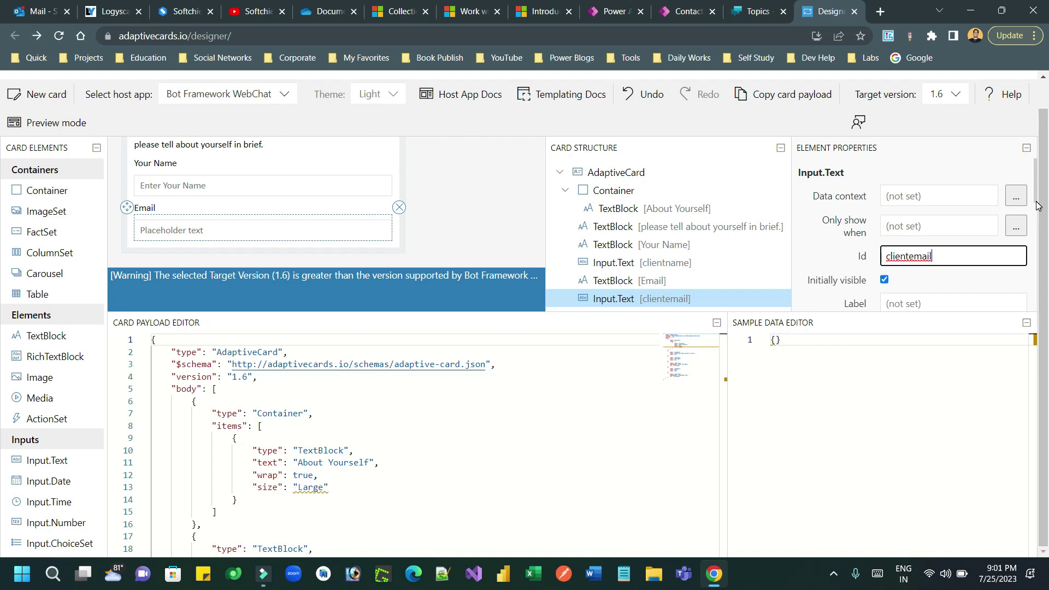
pyautogui.moveTo(1037, 201); pyautogui.dragTo(1039, 239)
pyautogui.tripleClick(948, 221)
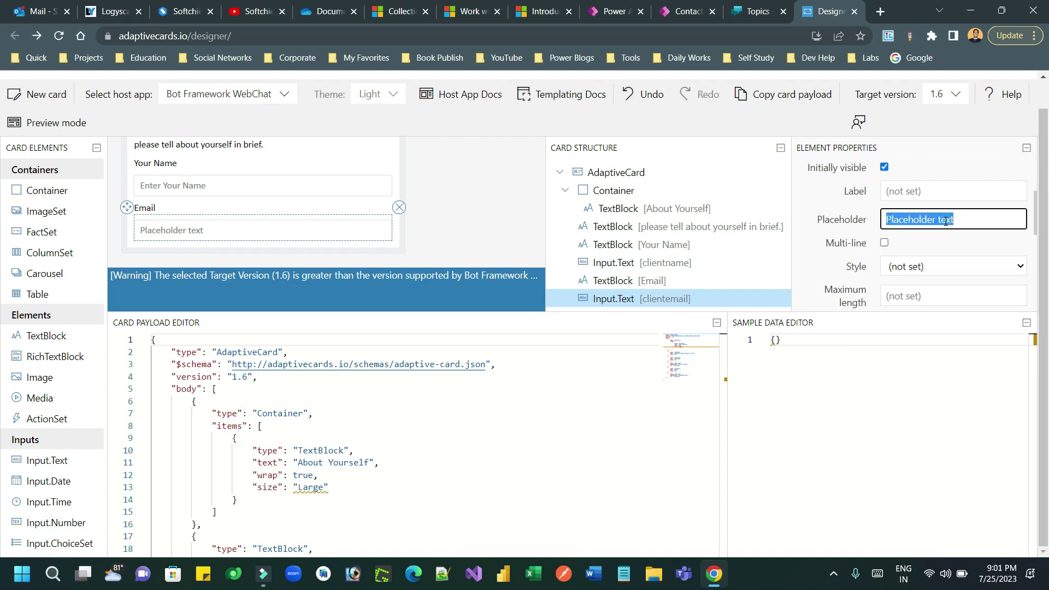
pyautogui.write('Enter')
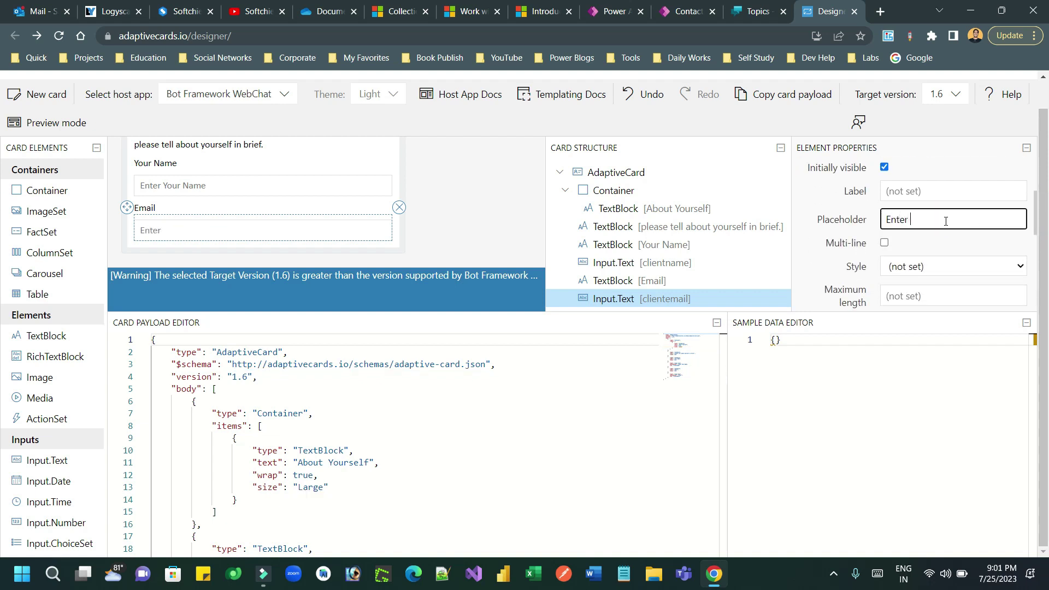
pyautogui.write(' Your Email')
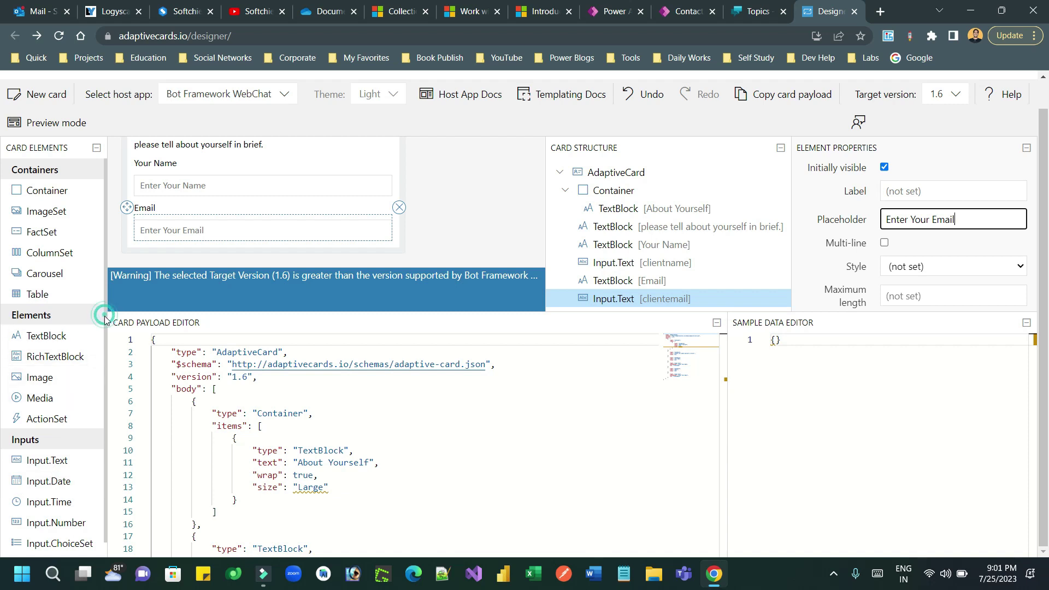
pyautogui.scroll(-1, 104, 350)
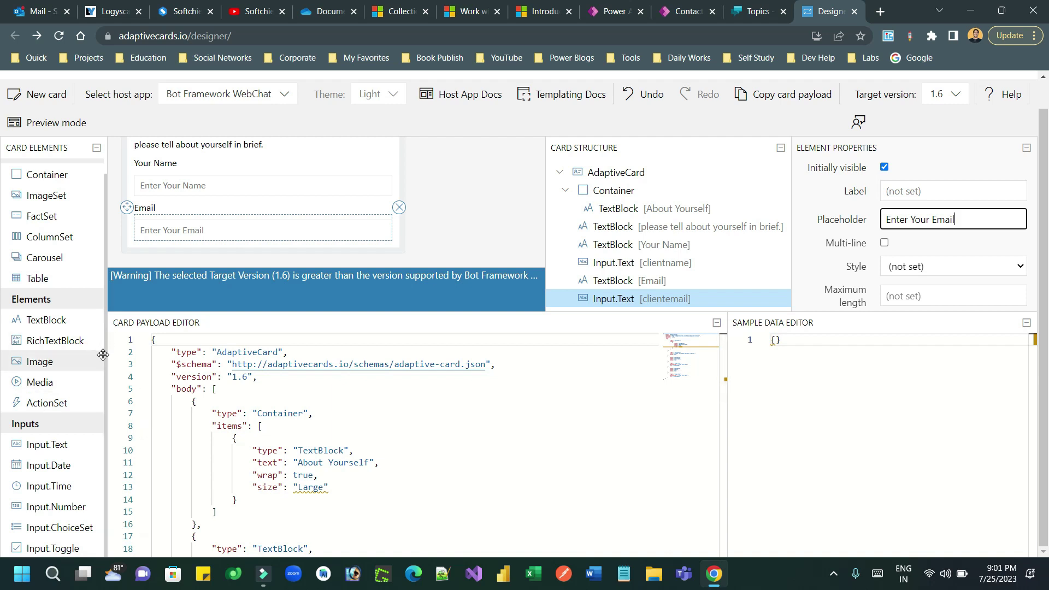
# - Drop an ActionSet from Card Elements onto the card just below the Email input
pyautogui.moveTo(106, 370); pyautogui.dragTo(106, 346)
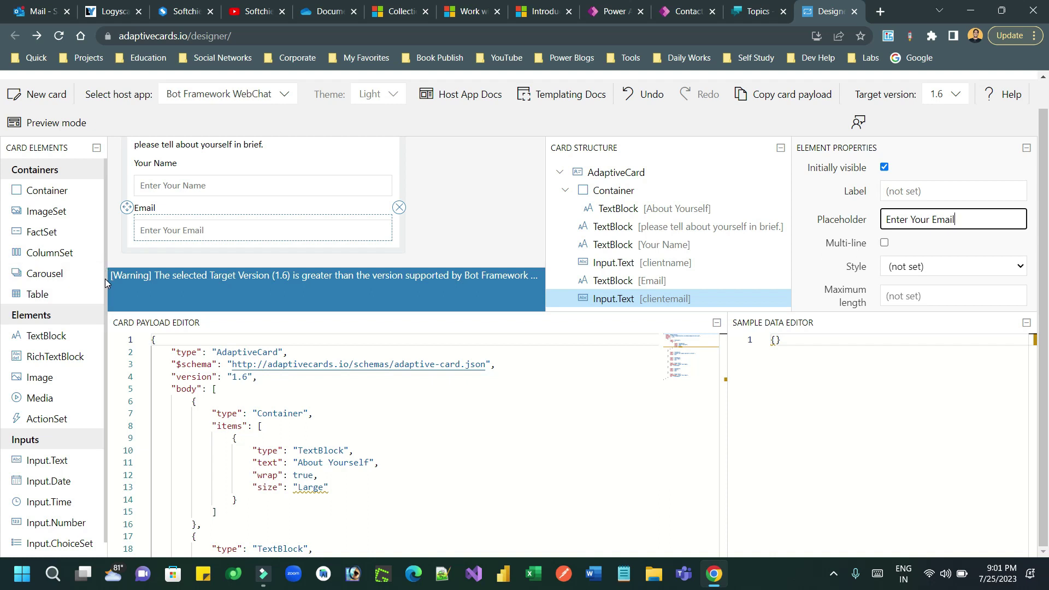
pyautogui.moveTo(105, 282); pyautogui.dragTo(105, 308)
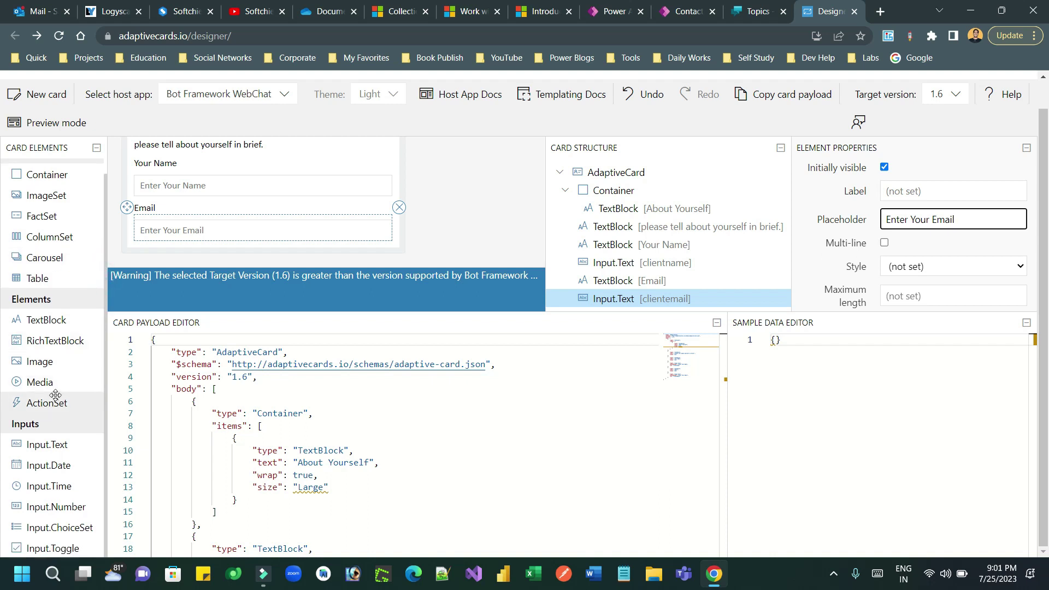
pyautogui.moveTo(38, 404); pyautogui.dragTo(159, 246)
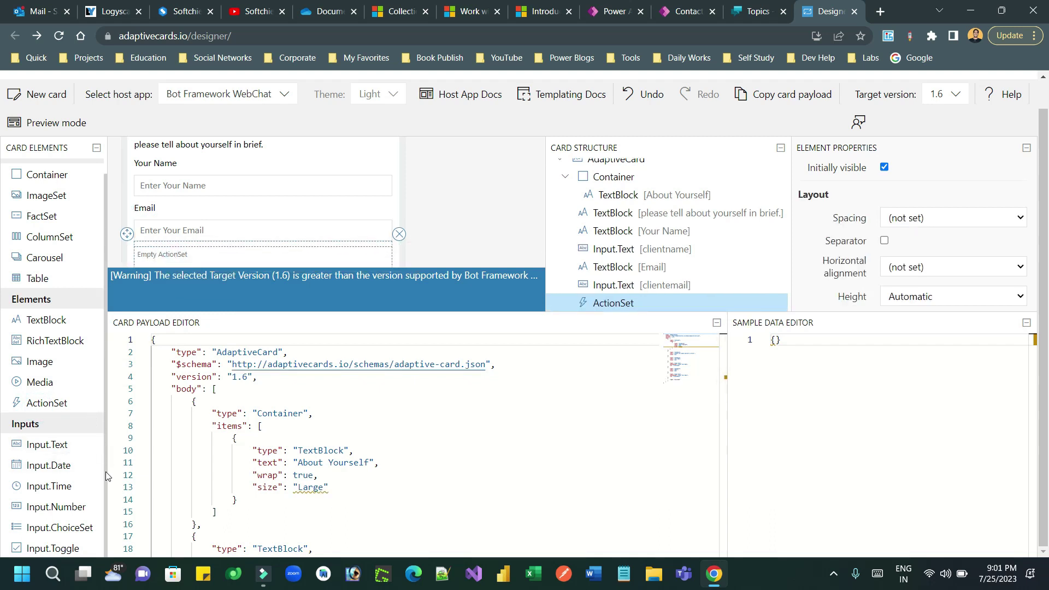
pyautogui.scroll(1, 103, 426)
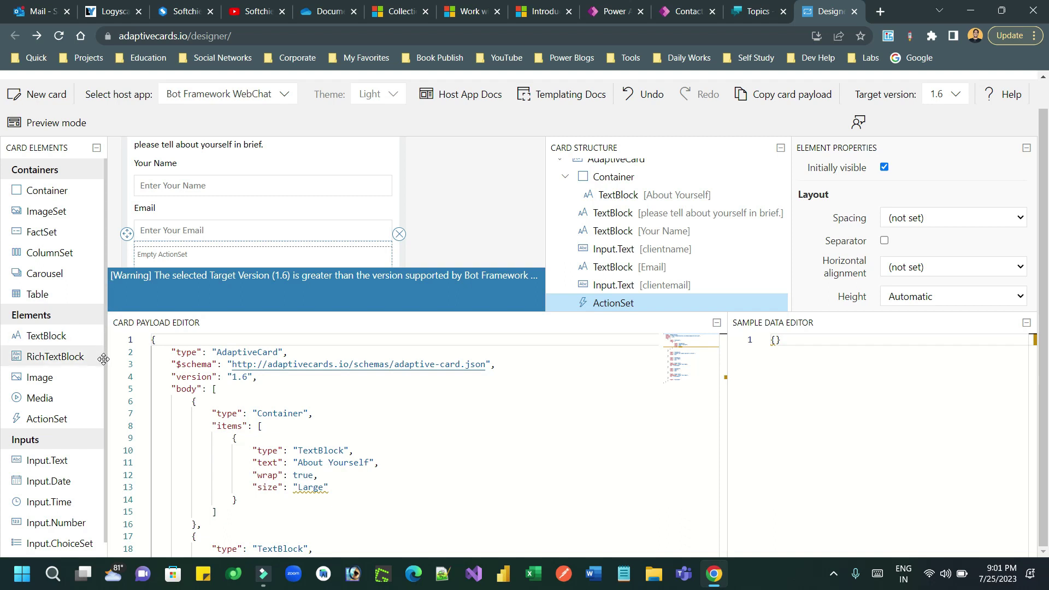
pyautogui.scroll(-1, 107, 369)
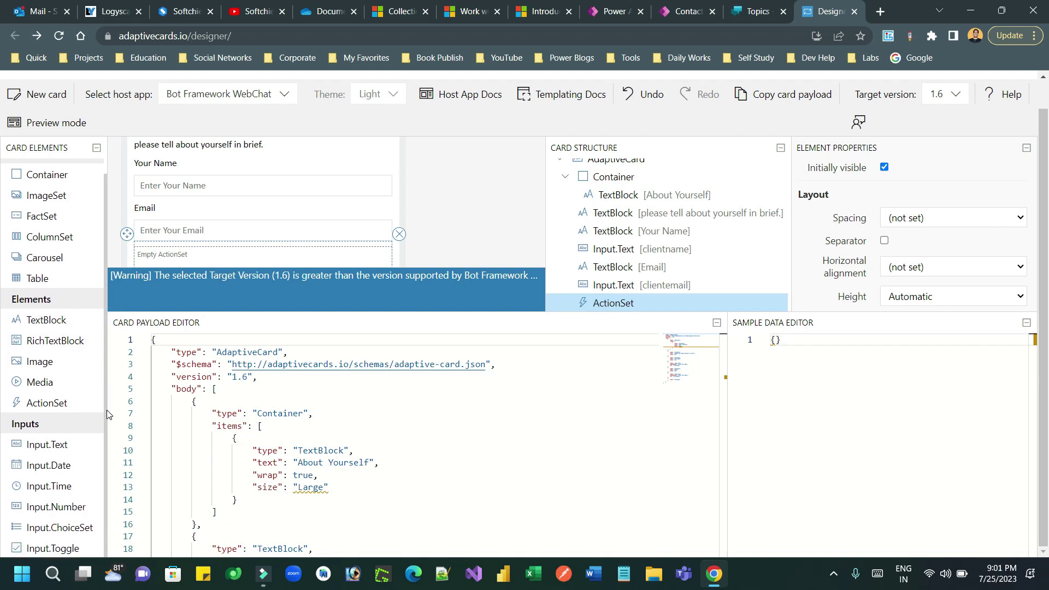
pyautogui.click(96, 150)
pyautogui.click(7, 156)
pyautogui.moveTo(104, 296); pyautogui.dragTo(109, 328)
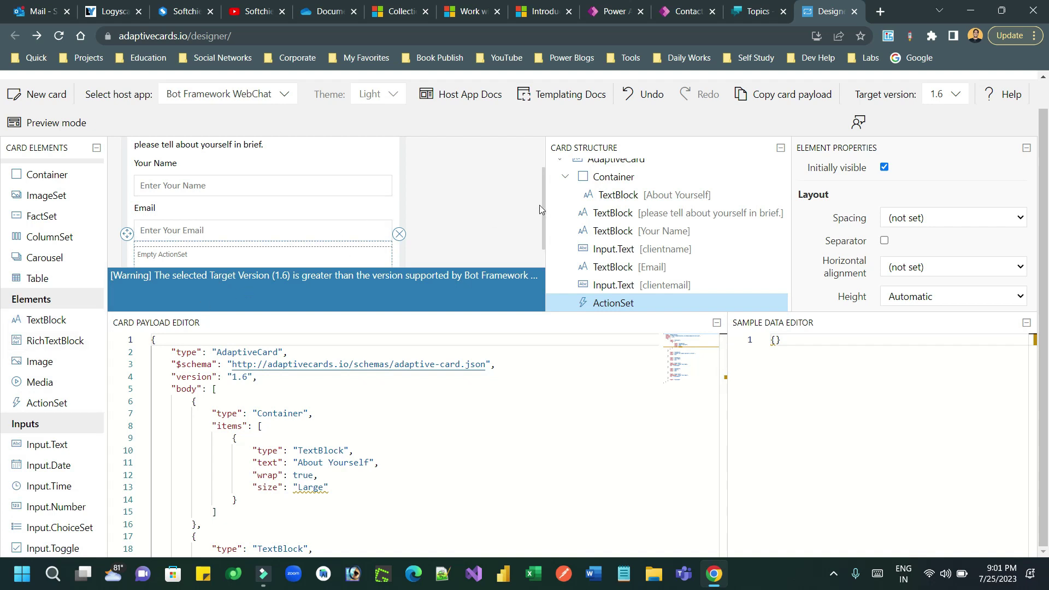
pyautogui.scroll(-1, 546, 204)
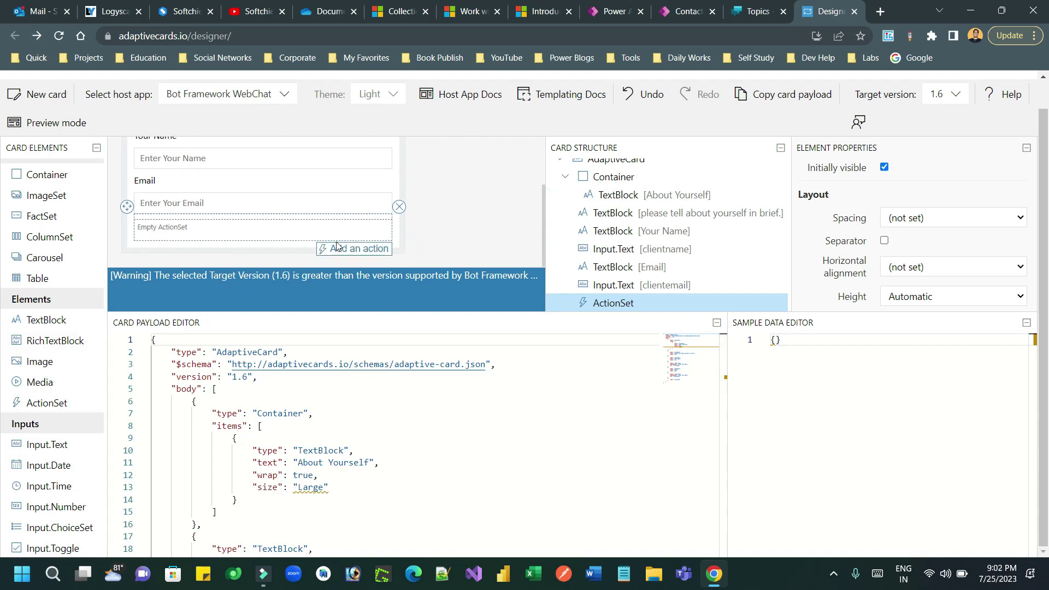
# - Add an Action.Submit to the action set and bring up its properties
pyautogui.click(354, 250)
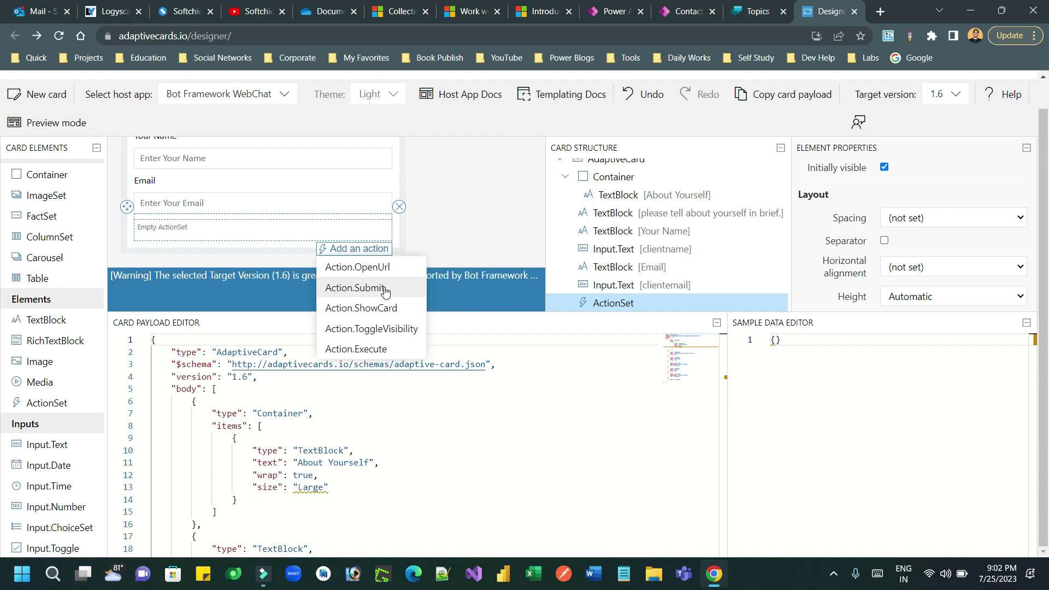
pyautogui.click(380, 292)
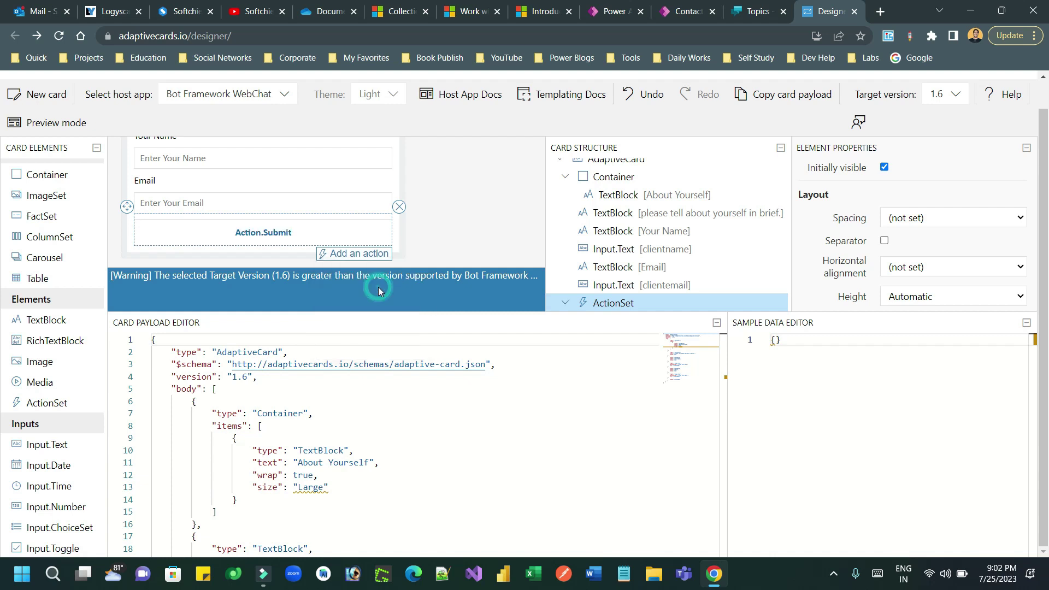
pyautogui.click(294, 237)
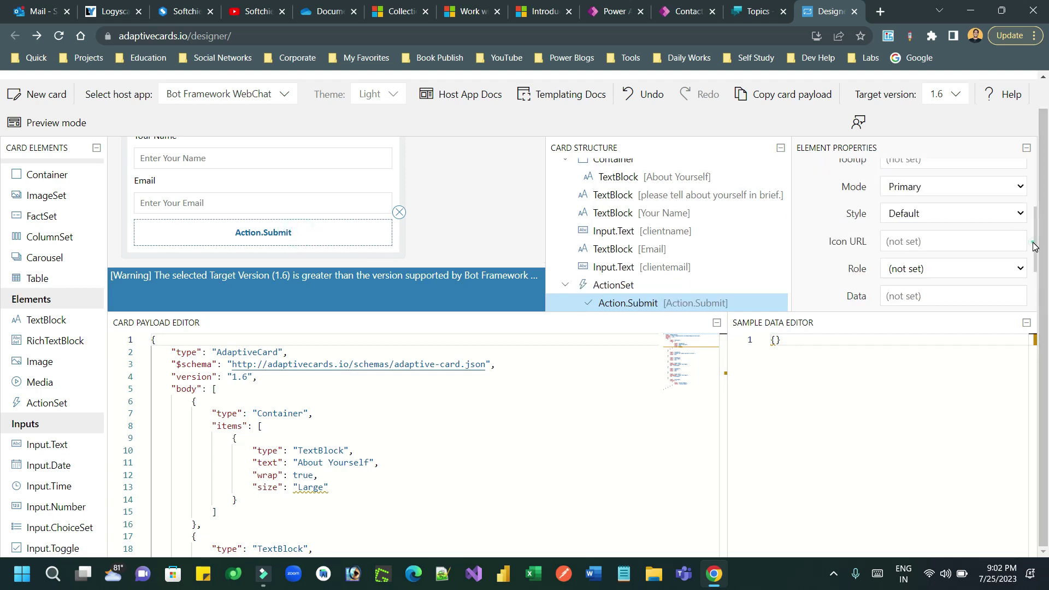
pyautogui.click(1032, 245)
pyautogui.moveTo(1037, 229); pyautogui.dragTo(1034, 181)
# - Title the submit action 'Submit' and give it the Id btnSubmit
pyautogui.doubleClick(928, 244)
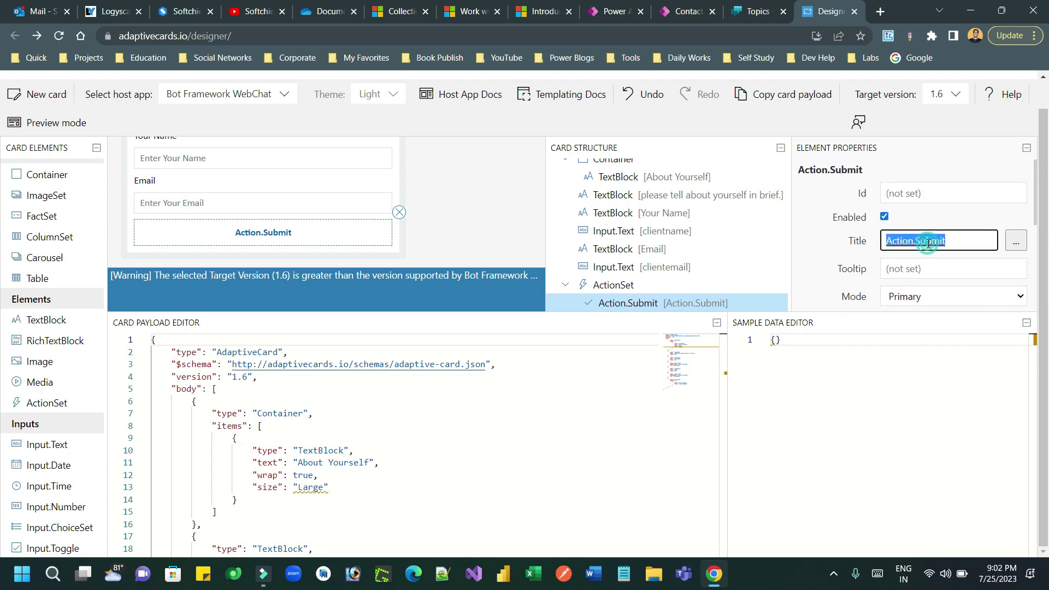
pyautogui.write('SUbmit')
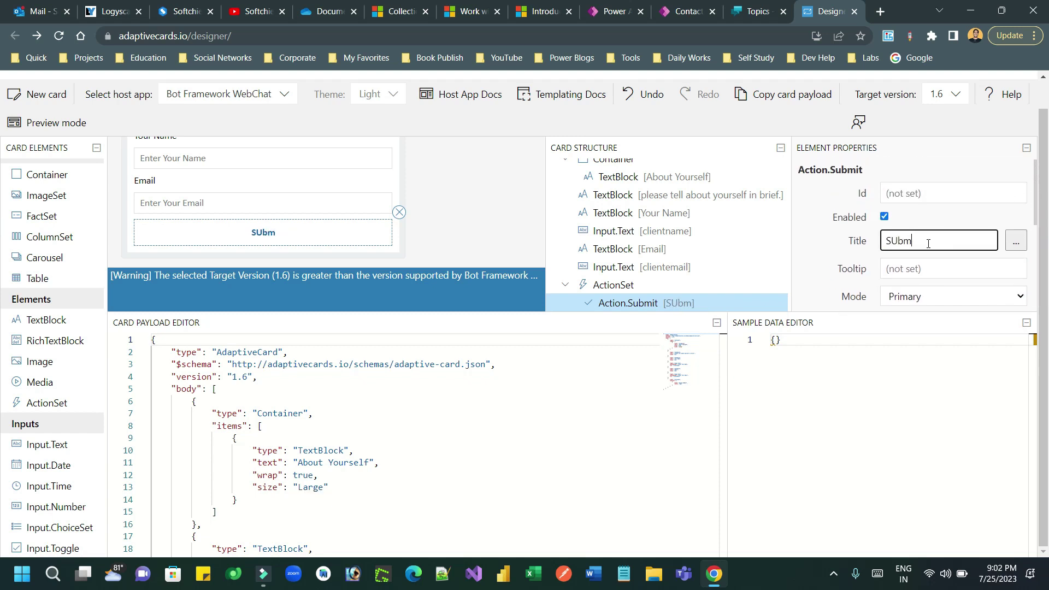
pyautogui.press('BackSpace')
pyautogui.press('BackSpace')
pyautogui.press('BackSpace')
pyautogui.press('BackSpace')
pyautogui.press('BackSpace')
pyautogui.write('ubmit')
pyautogui.press('BackSpace')
pyautogui.press('BackSpace')
pyautogui.press('BackSpace')
pyautogui.write('nit')
pyautogui.press('BackSpace')
pyautogui.press('BackSpace')
pyautogui.press('BackSpace')
pyautogui.write('mit')
pyautogui.click(919, 193)
pyautogui.write('btn')
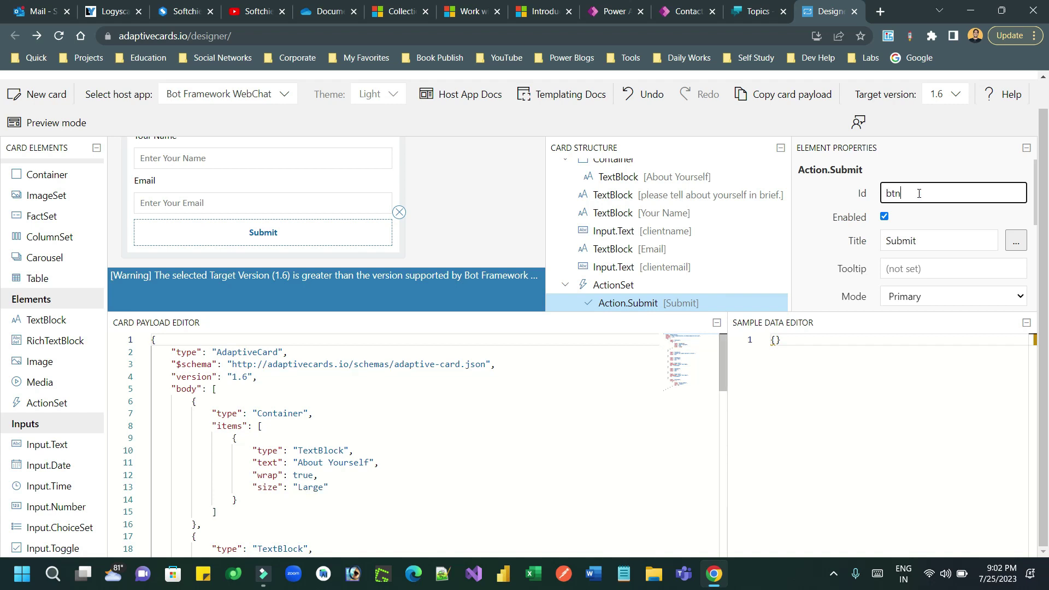
pyautogui.write('Submit')
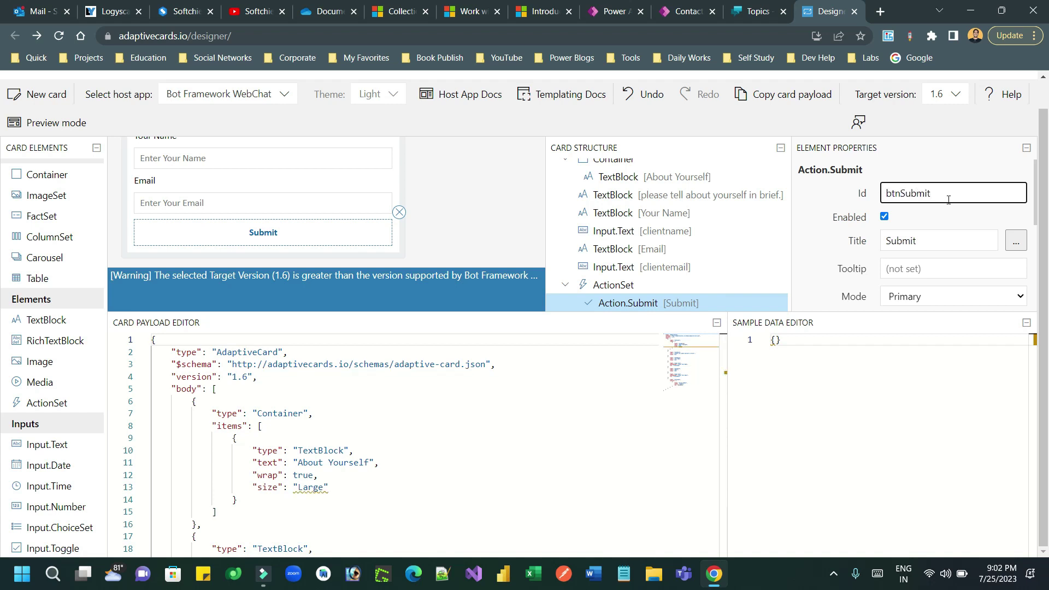
pyautogui.moveTo(1037, 219); pyautogui.dragTo(1045, 172)
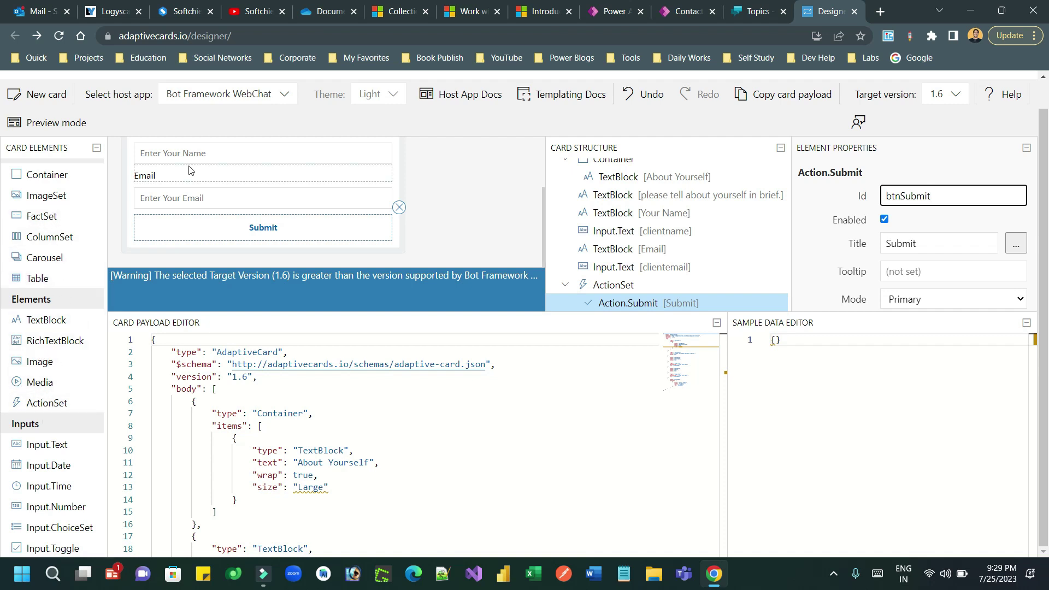
# - Drag an Image element from Card Elements above the About Yourself heading, ready to set its Url
pyautogui.click(543, 208)
pyautogui.moveTo(542, 207); pyautogui.dragTo(543, 158)
pyautogui.click(494, 174)
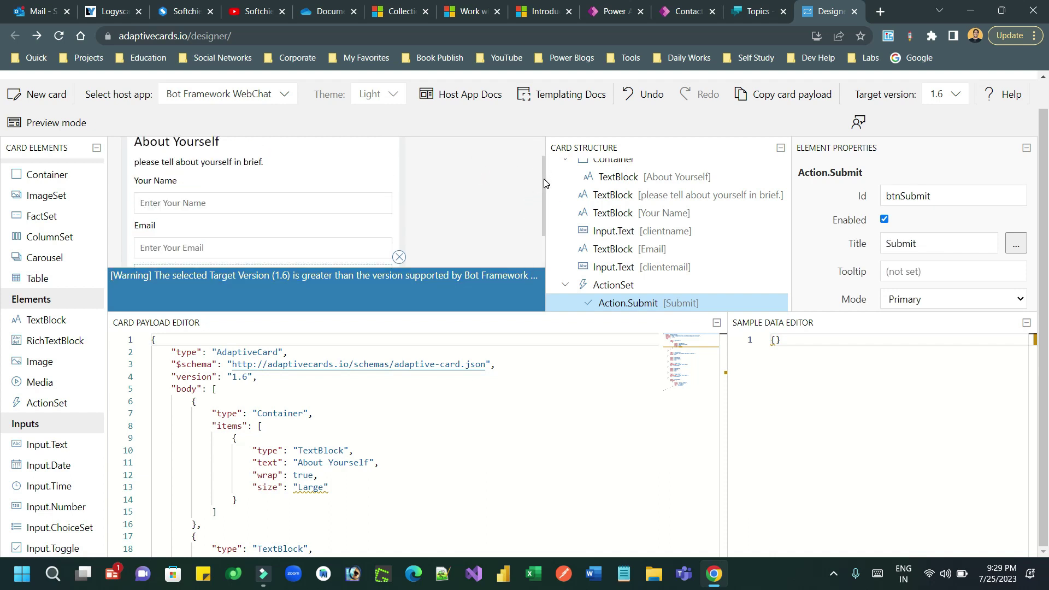
pyautogui.moveTo(543, 178); pyautogui.dragTo(545, 146)
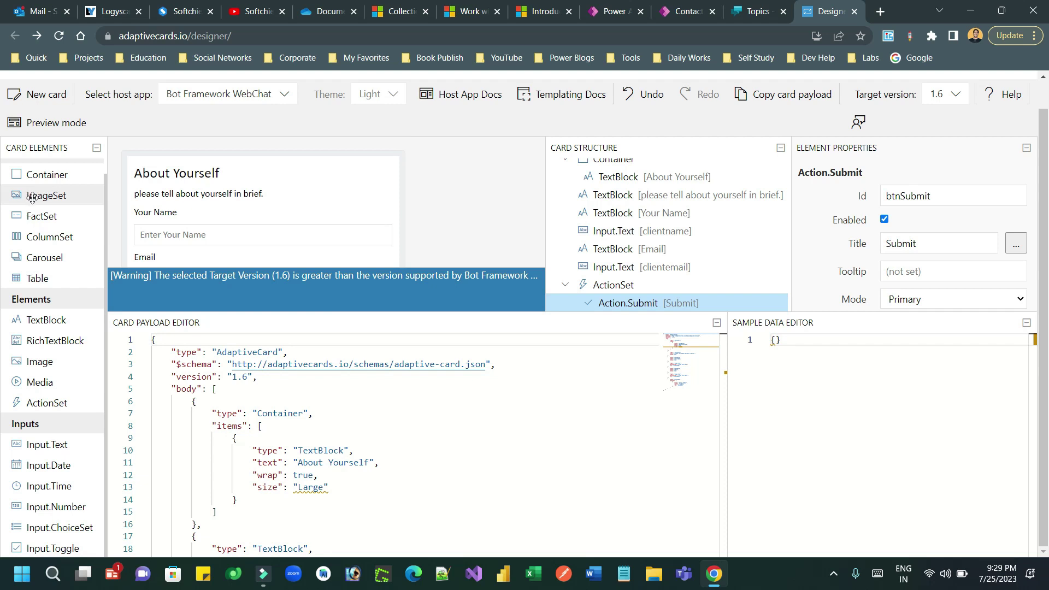
pyautogui.moveTo(33, 362); pyautogui.dragTo(311, 169)
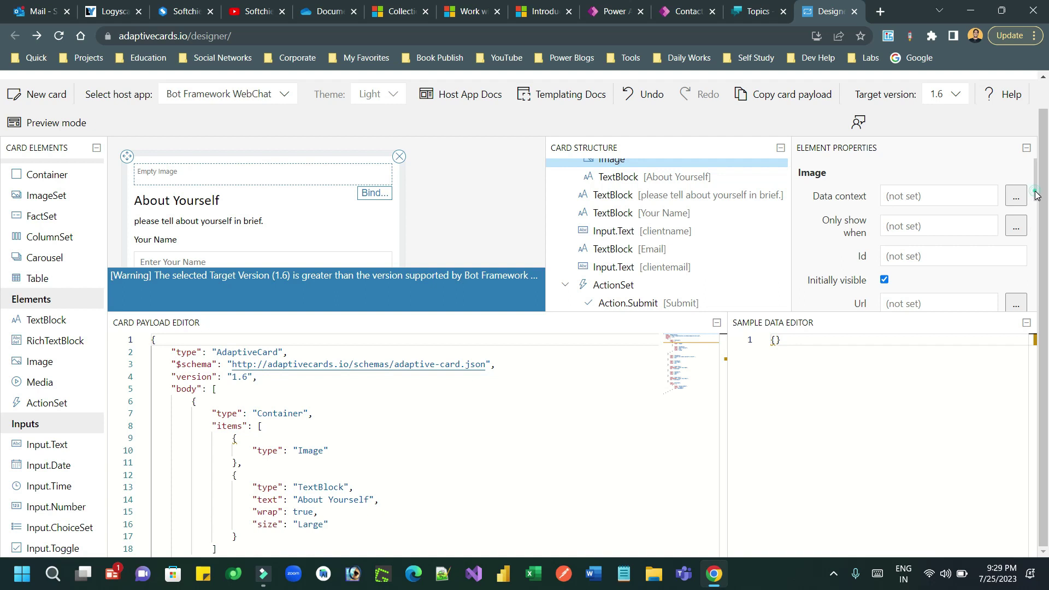
pyautogui.scroll(-2, 1037, 195)
pyautogui.click(934, 227)
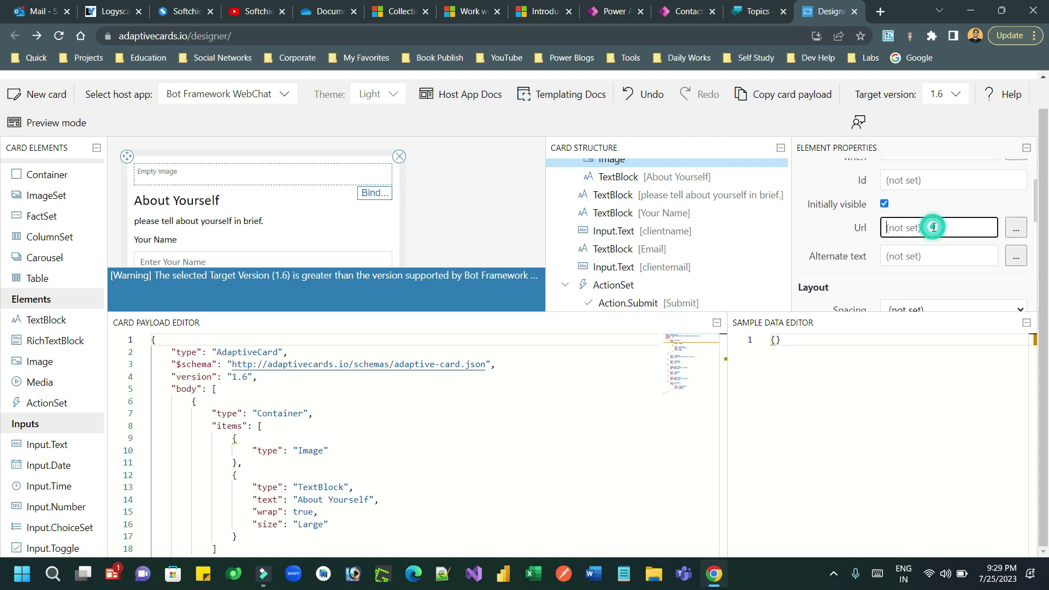
# - Search Google for 'image icon profile' and copy the businessman icon's image address
pyautogui.click(882, 12)
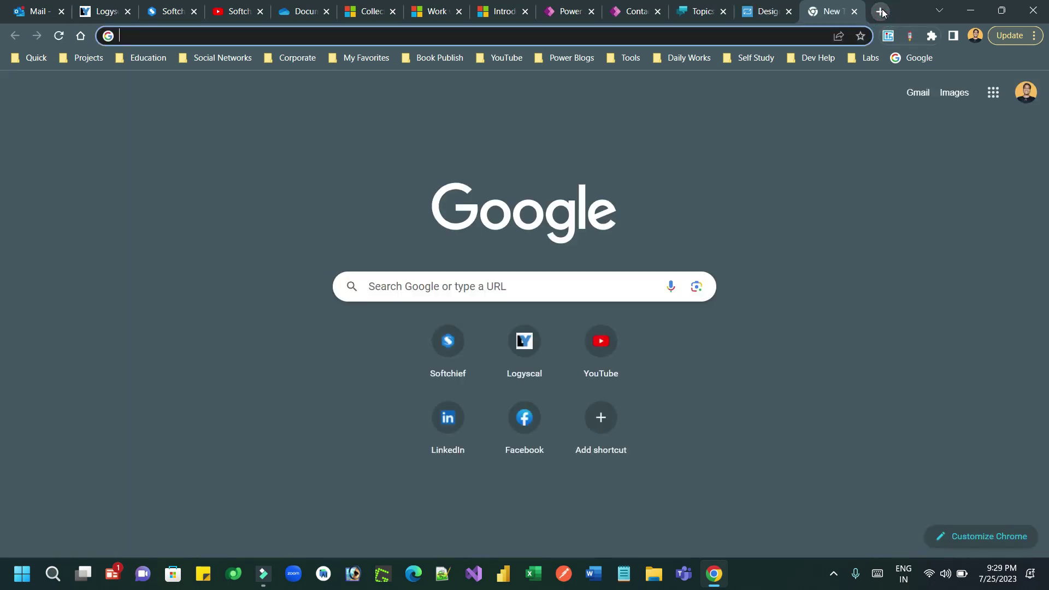
pyautogui.write('image icon ')
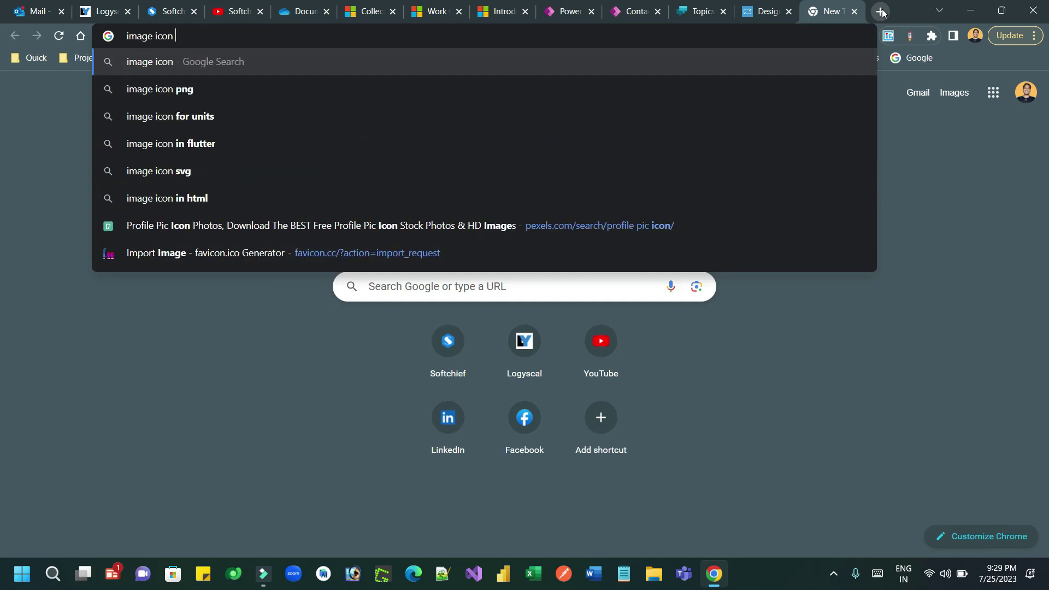
pyautogui.write('p')
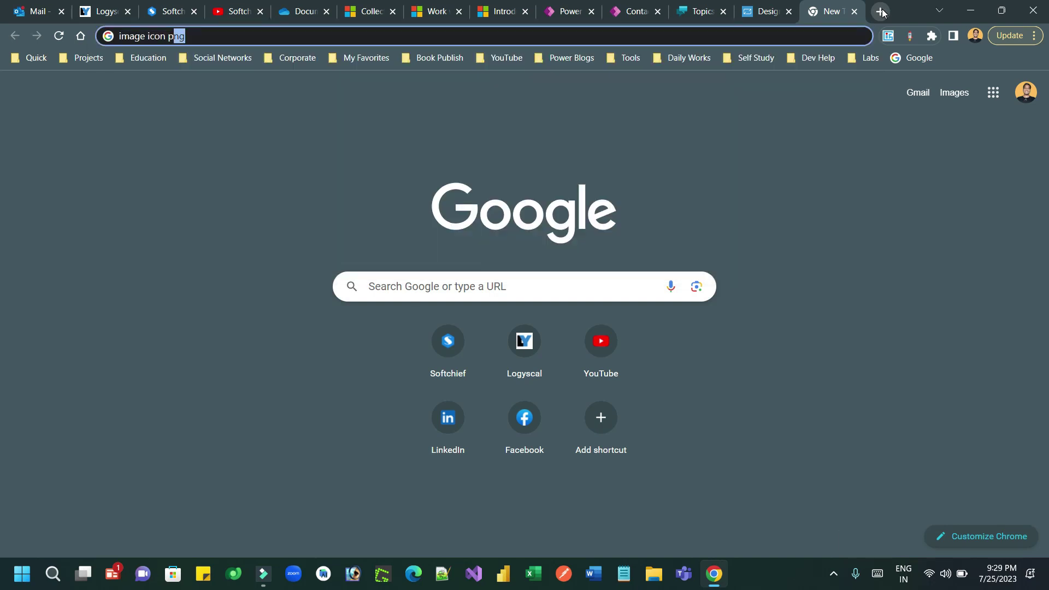
pyautogui.write('rofile')
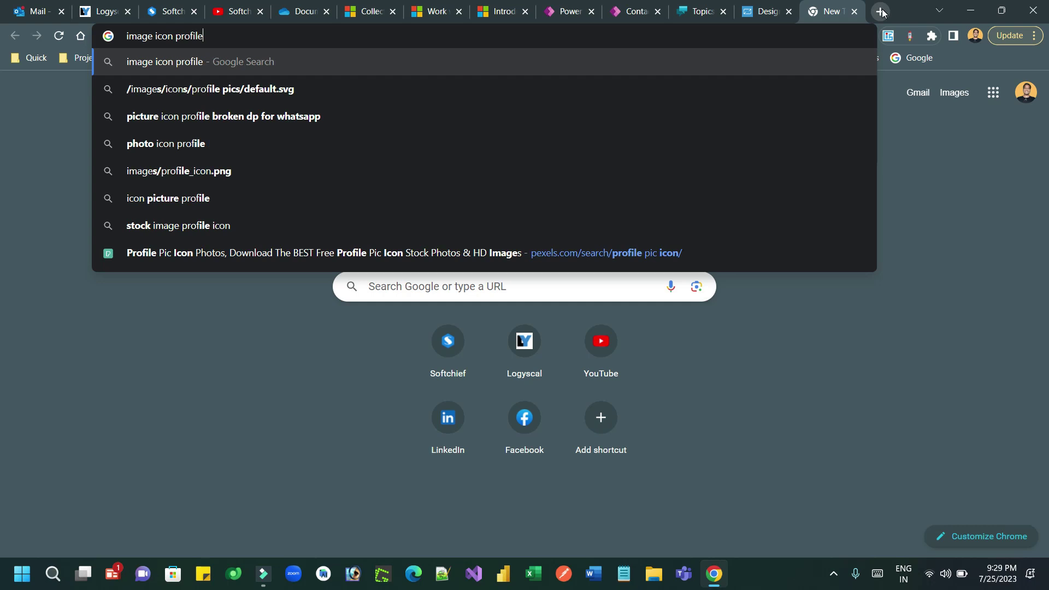
pyautogui.press('Return')
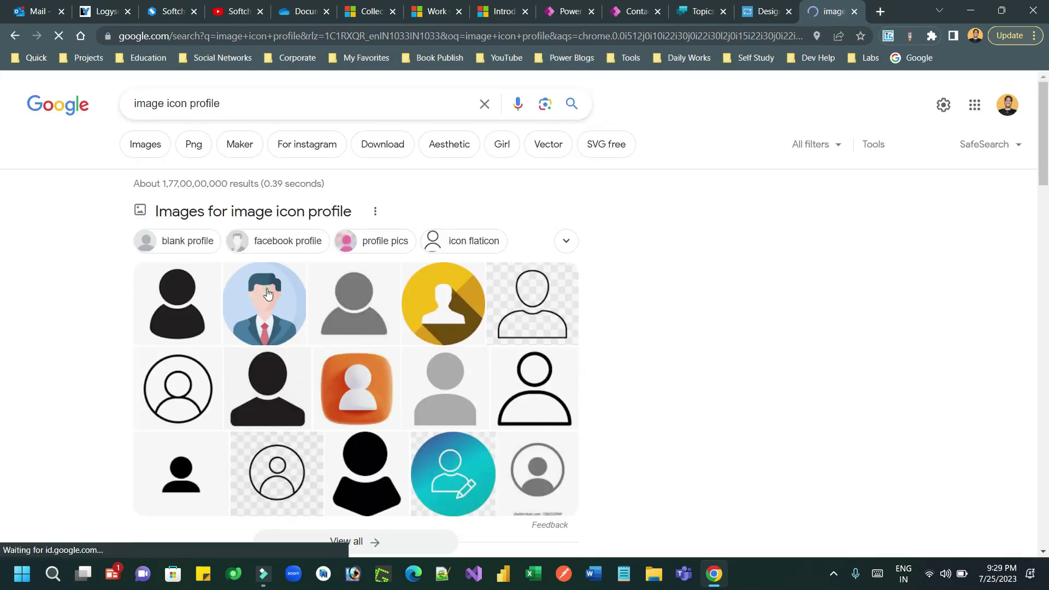
pyautogui.click(268, 294)
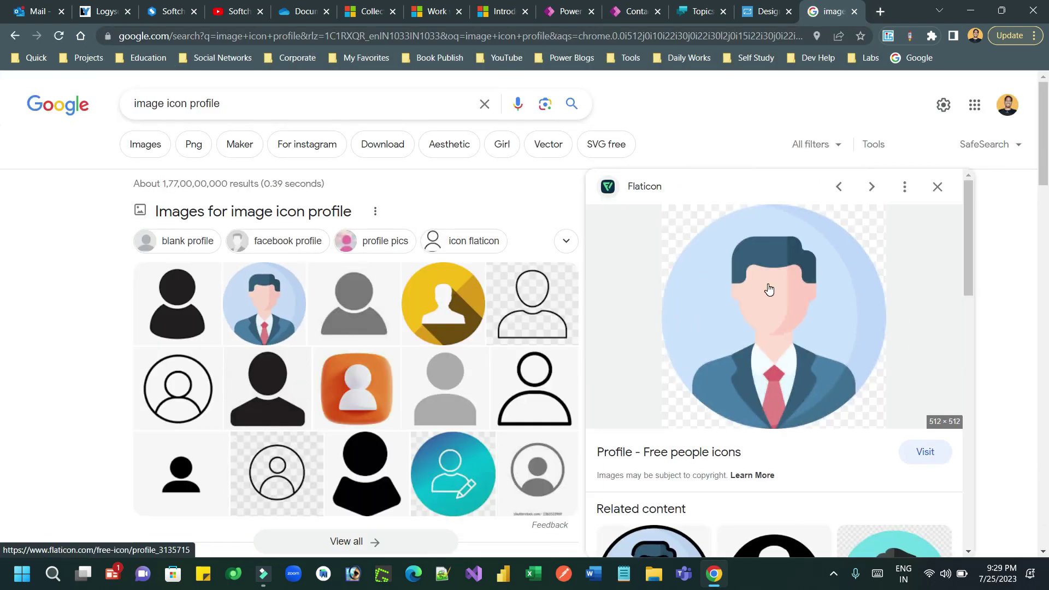
pyautogui.rightClick(768, 285)
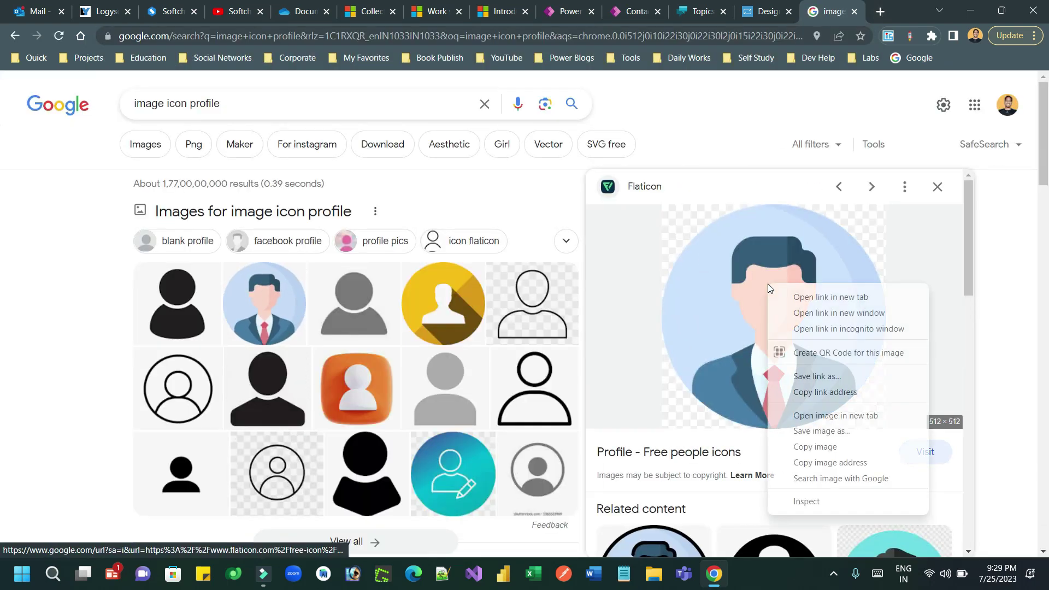
pyautogui.click(836, 463)
# - Paste the copied Flaticon icon address into the Image element's Url field
pyautogui.click(855, 11)
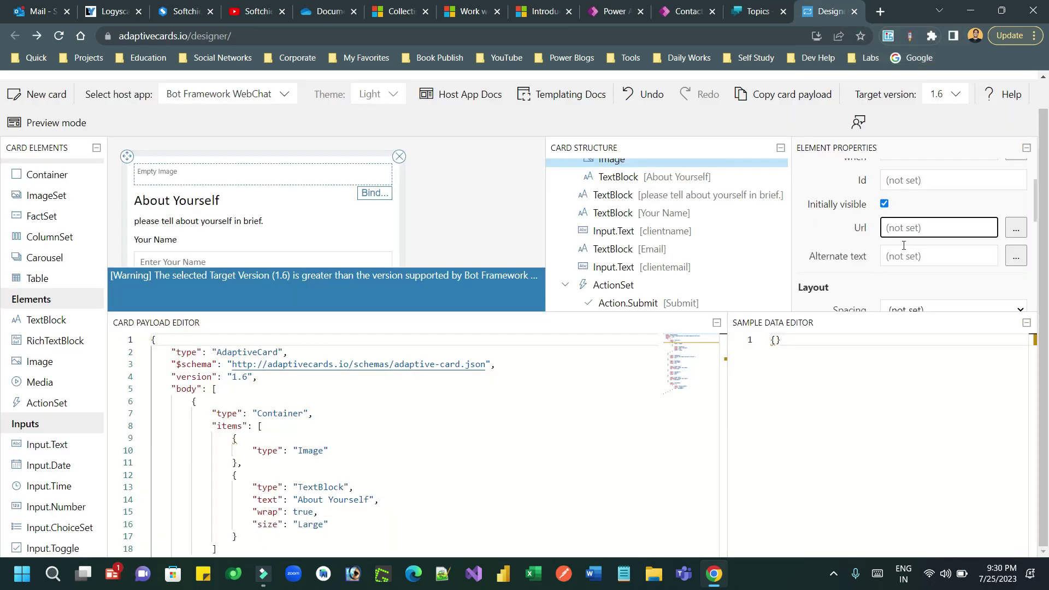
pyautogui.write('https://cdn-icons-png.flaticon.com/512/3135/3135715.png')
pyautogui.click(831, 224)
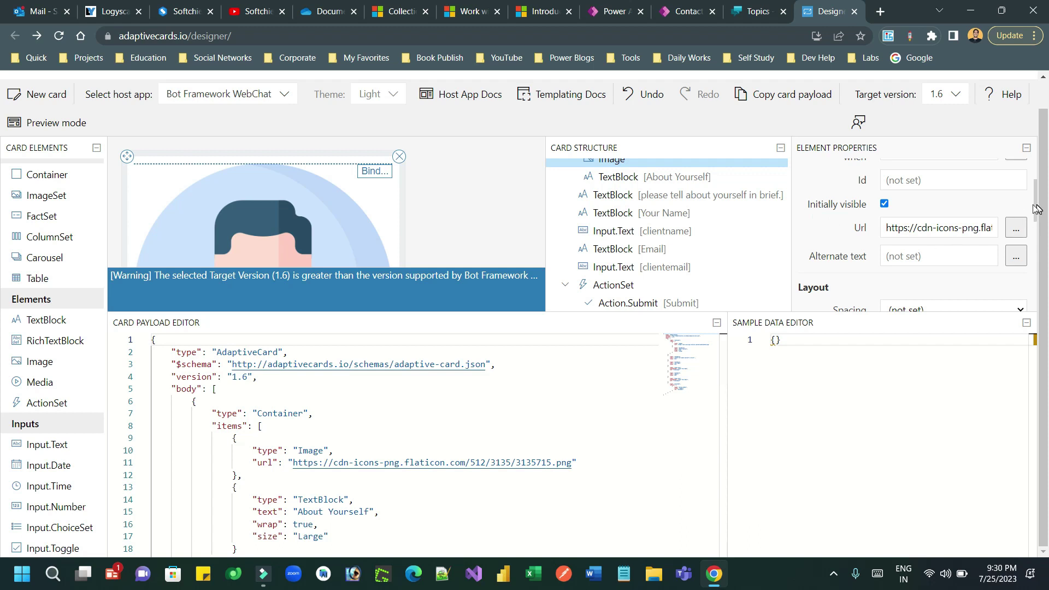
# - Set the avatar image's size to Small, leaving its height at Automatic
pyautogui.click(269, 204)
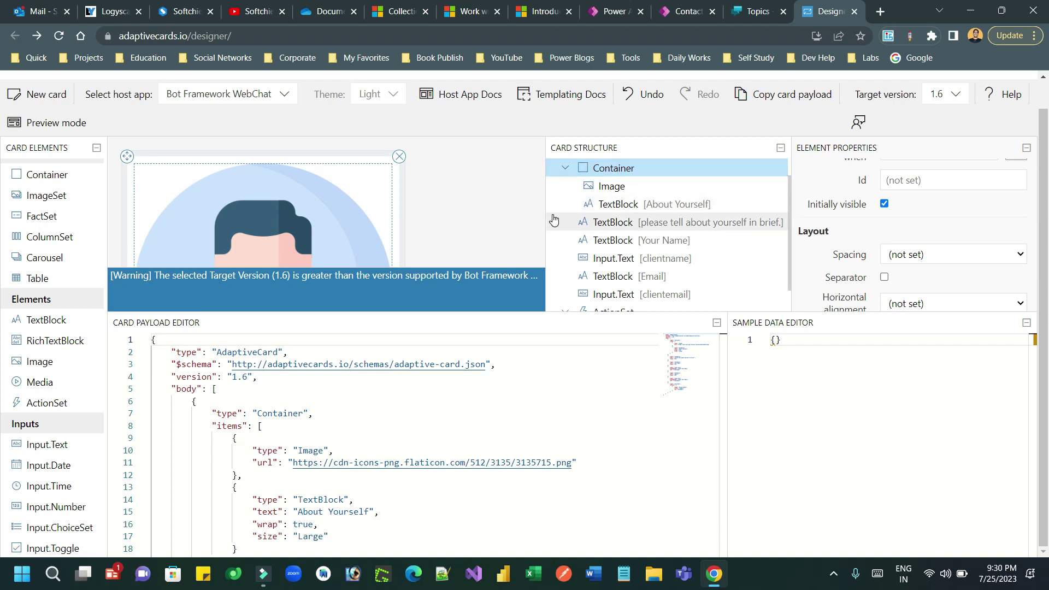
pyautogui.moveTo(545, 175); pyautogui.dragTo(544, 222)
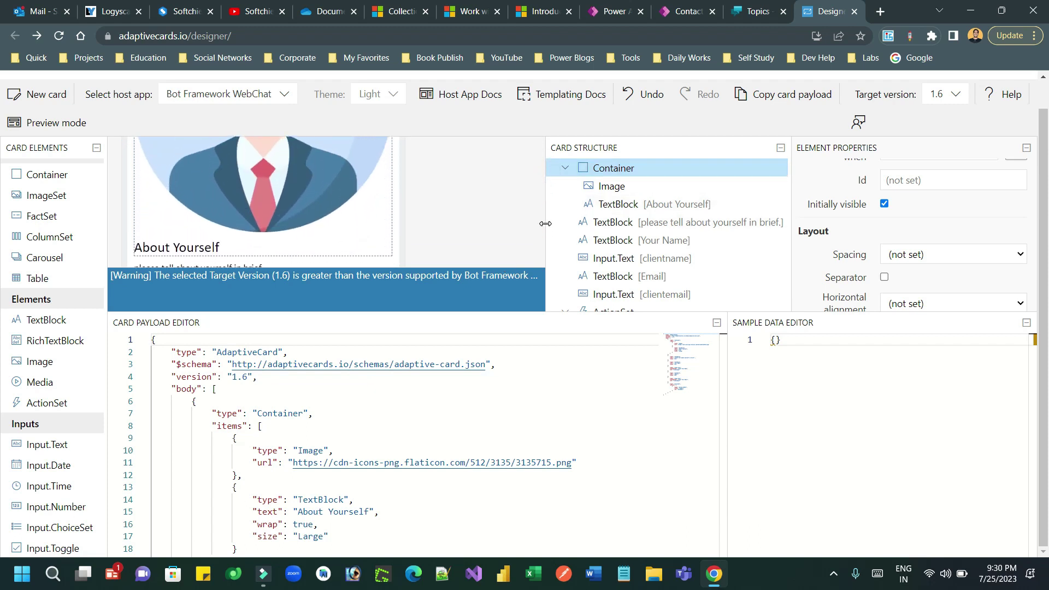
pyautogui.click(289, 189)
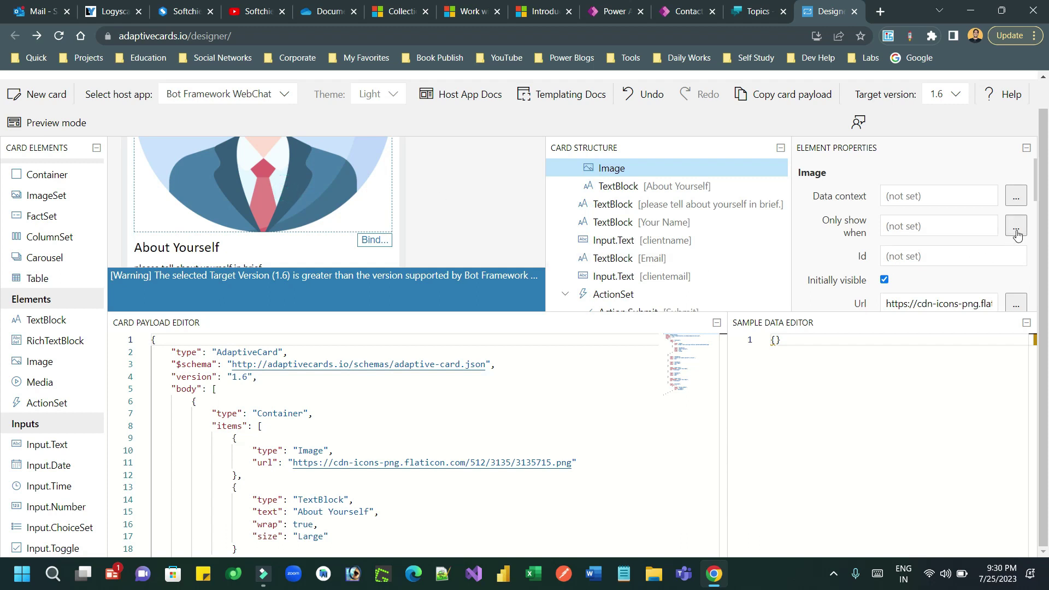
pyautogui.moveTo(1038, 188); pyautogui.dragTo(1040, 257)
pyautogui.click(957, 232)
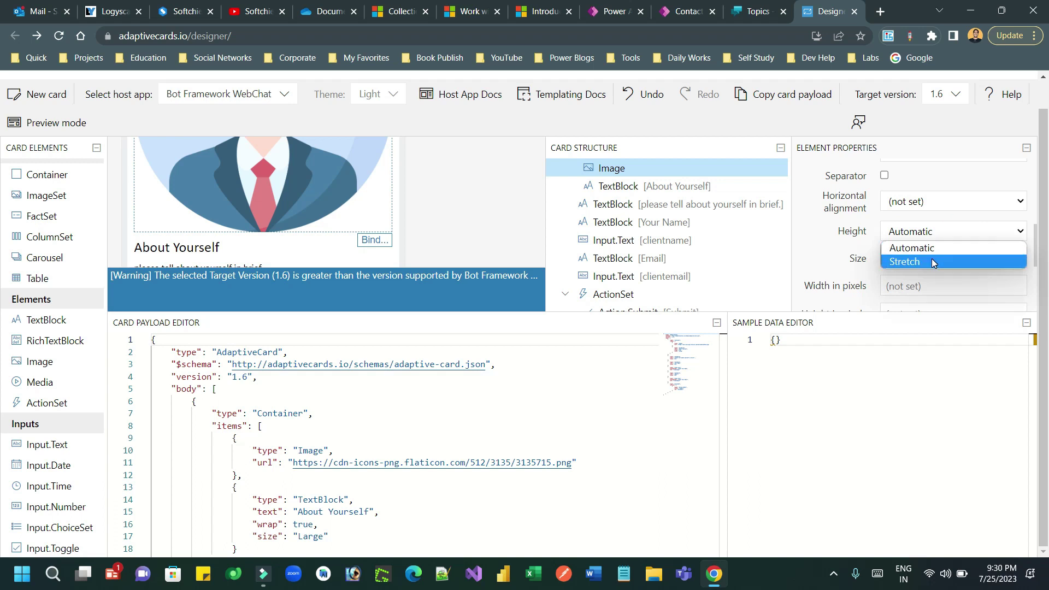
pyautogui.click(848, 262)
pyautogui.click(893, 259)
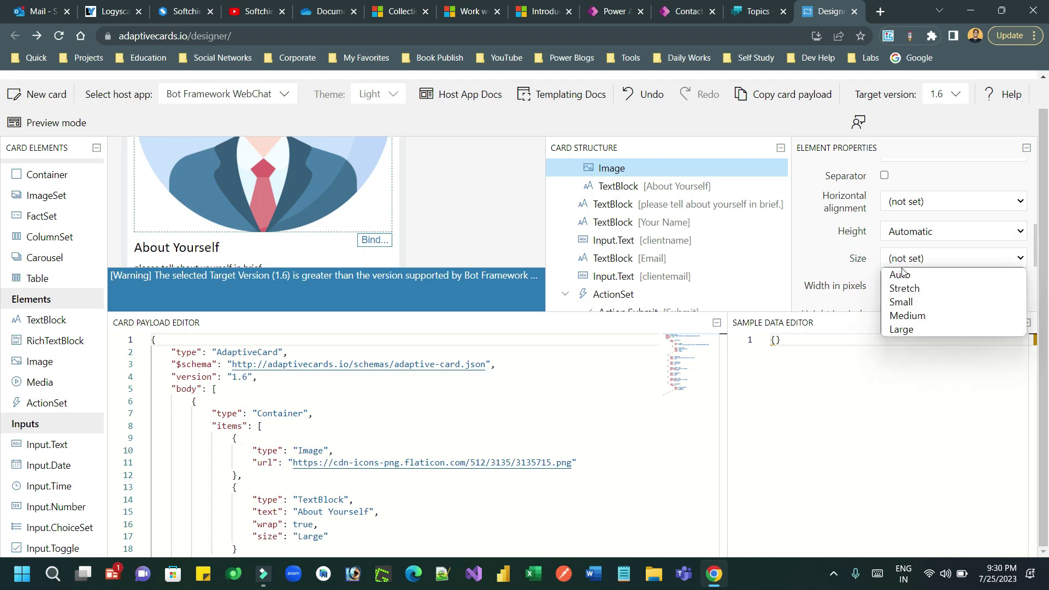
pyautogui.click(906, 302)
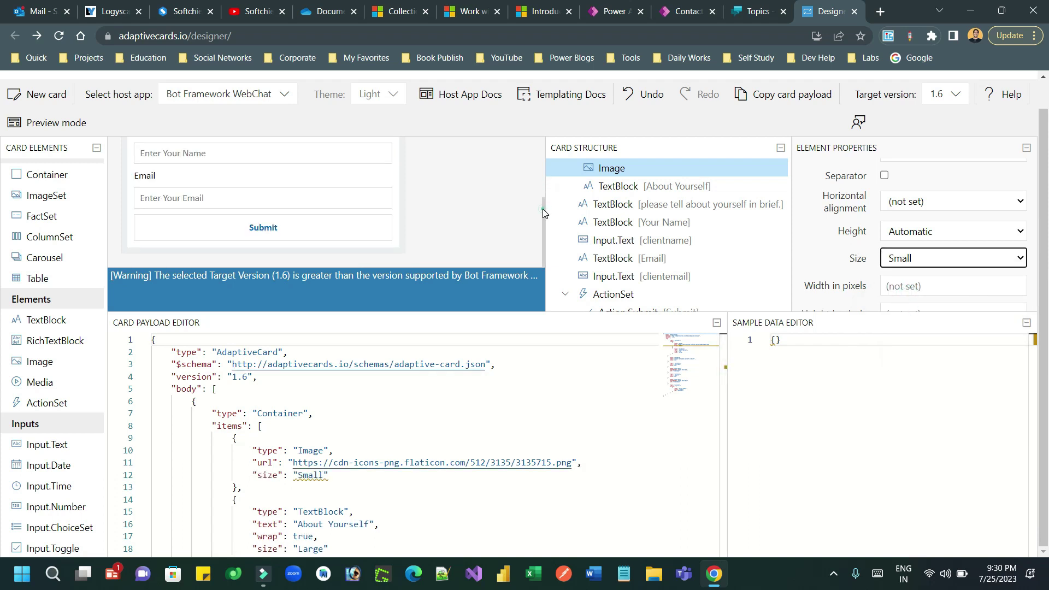
pyautogui.moveTo(543, 208); pyautogui.dragTo(544, 150)
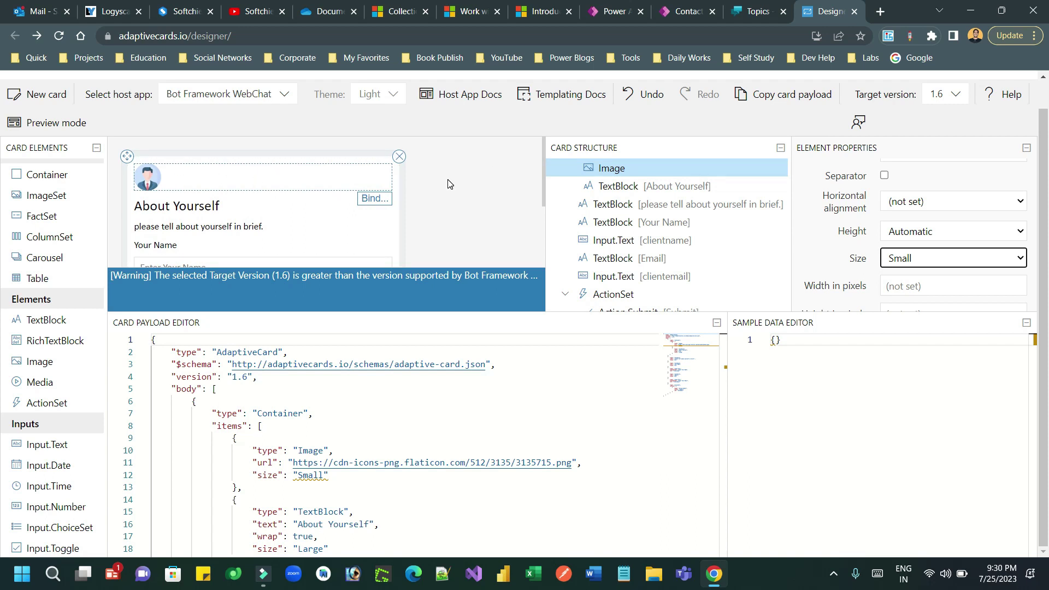
# - Copy the whole card payload JSON and go back to the Power Virtual Agents topic
pyautogui.click(316, 413)
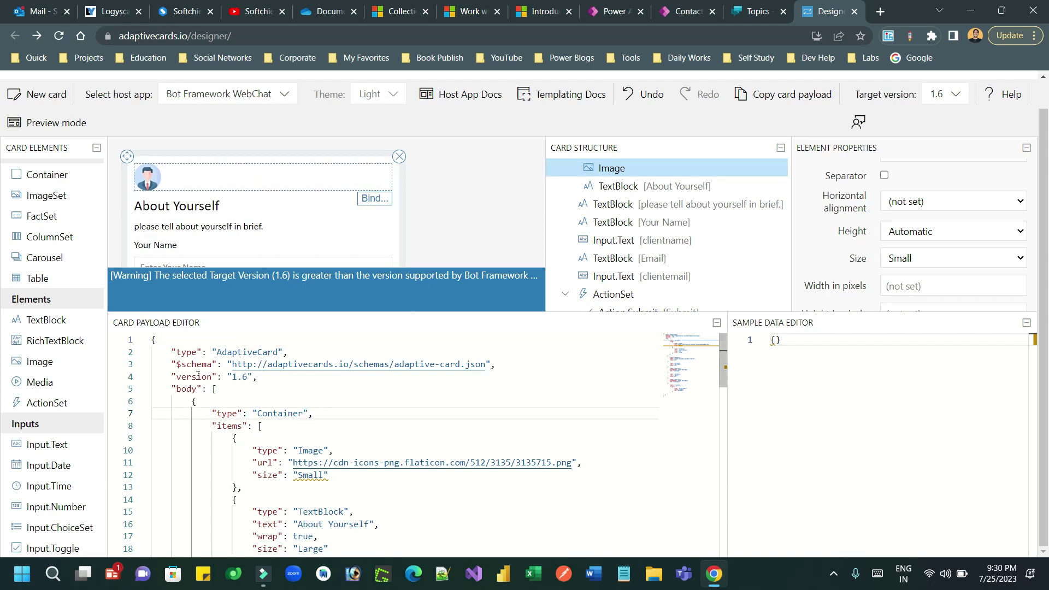
pyautogui.moveTo(172, 352); pyautogui.dragTo(273, 413)
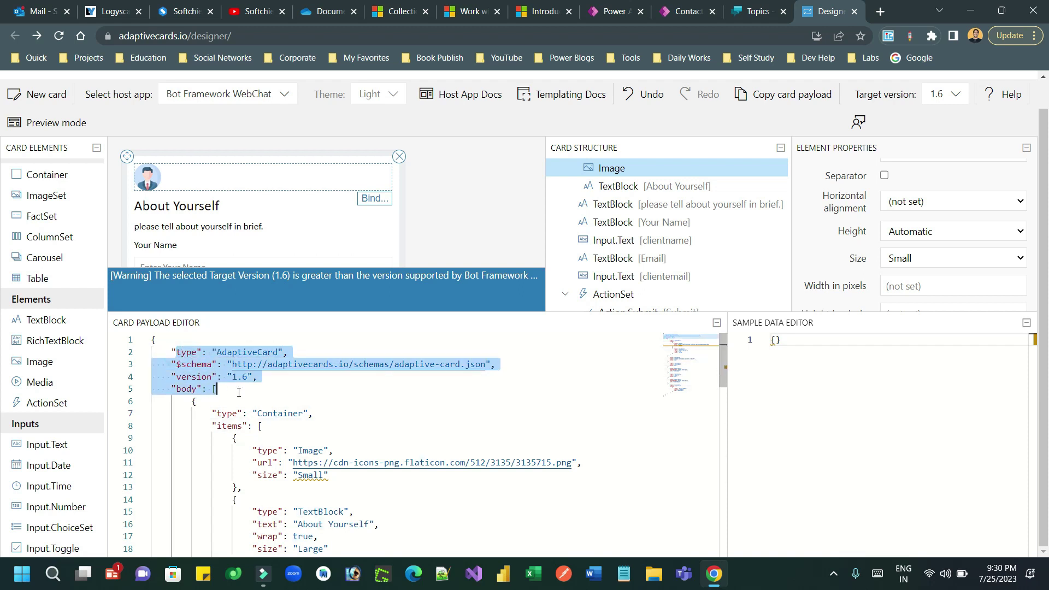
pyautogui.click(331, 413)
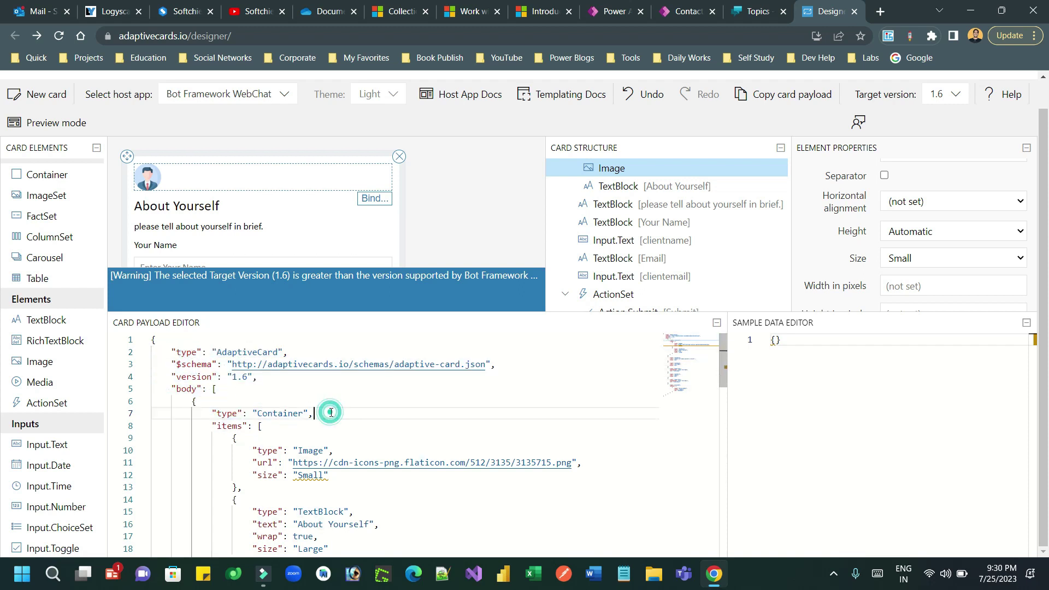
pyautogui.hotkey('ctrl', 'a')
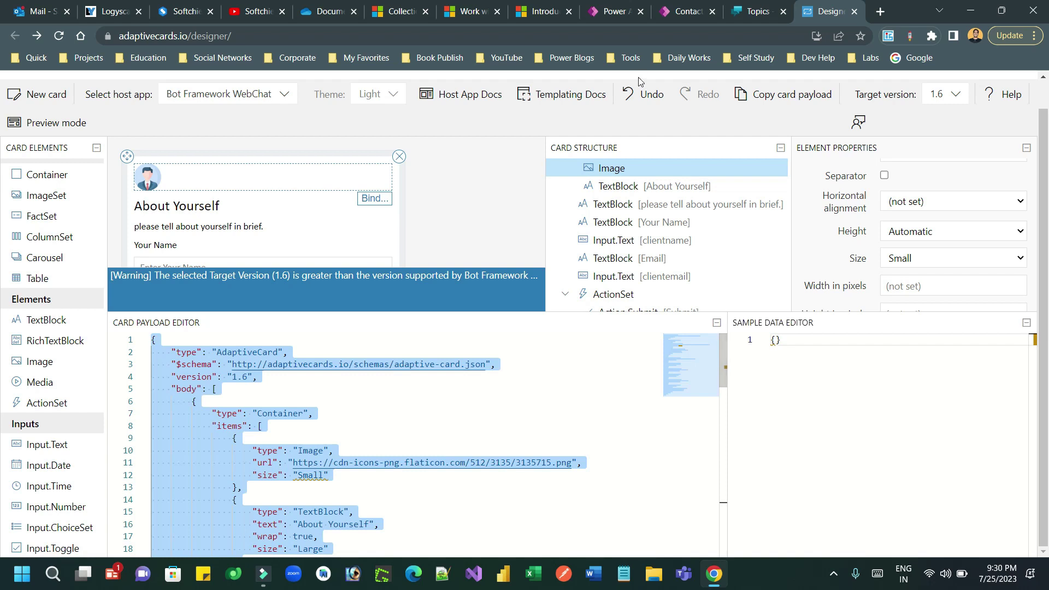
pyautogui.click(754, 11)
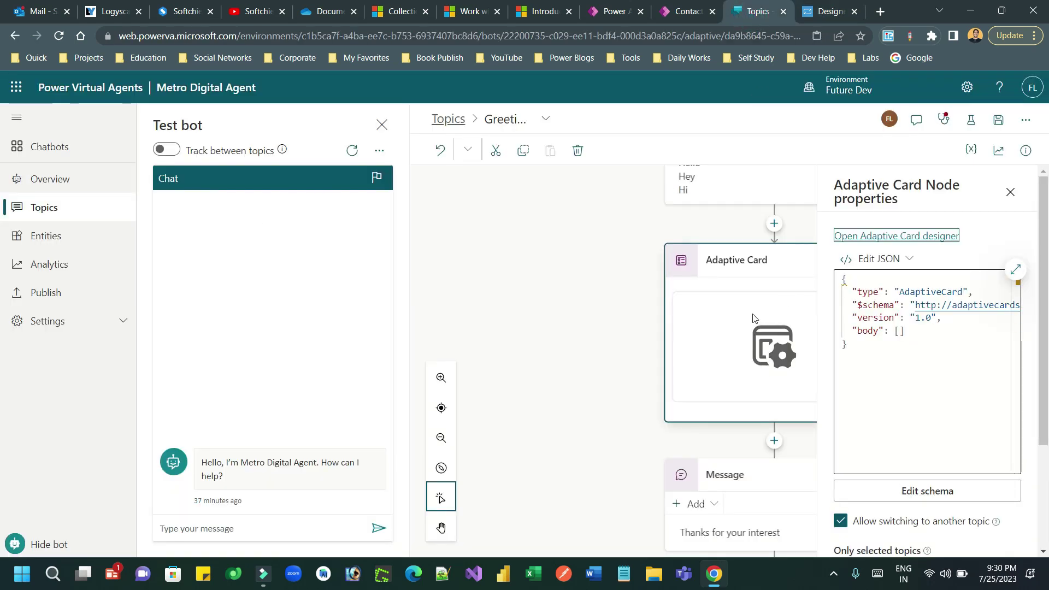
# - Paste the designed card JSON over the node's default JSON and change version 1.6 to 1.5
pyautogui.click(868, 356)
pyautogui.hotkey('ctrl', 'a')
pyautogui.hotkey('ctrl', 'v')
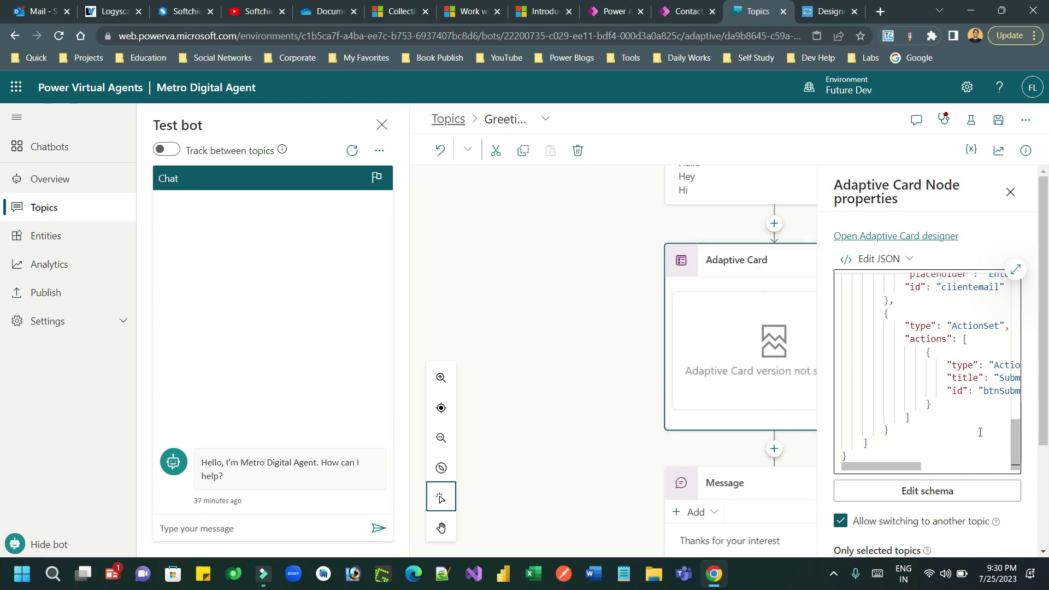
pyautogui.moveTo(1015, 445); pyautogui.dragTo(1015, 290)
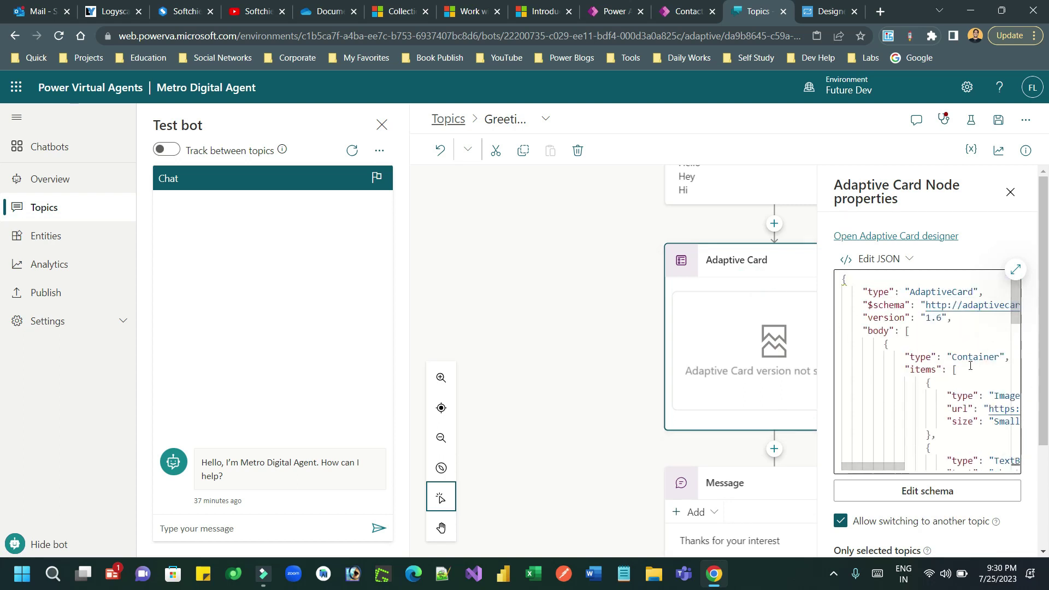
pyautogui.click(943, 319)
pyautogui.press('BackSpace')
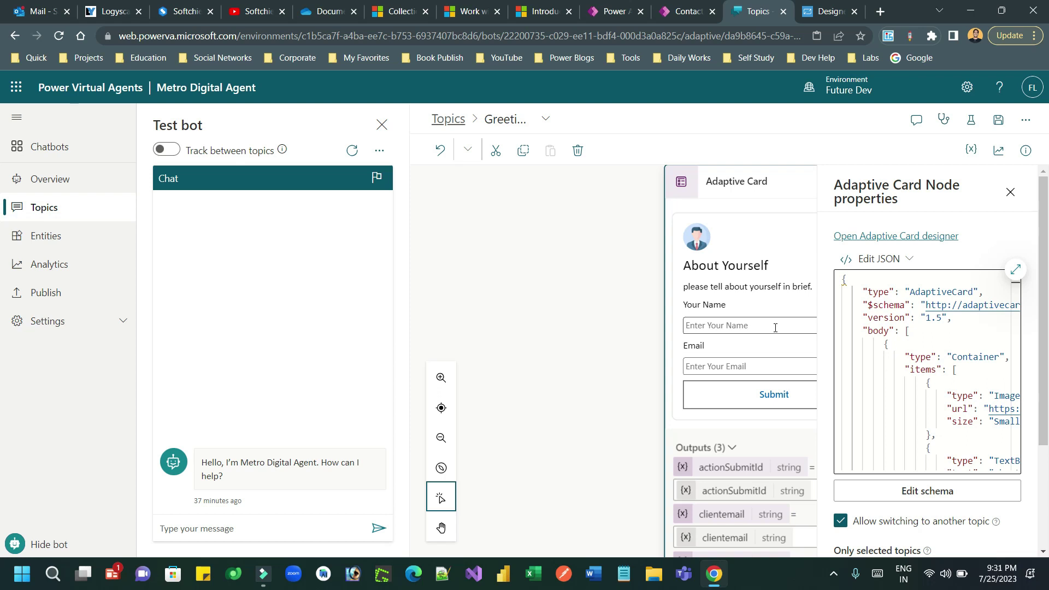
# - Close the Adaptive Card node properties panel and scroll down to the follow-up Message node
pyautogui.click(1011, 192)
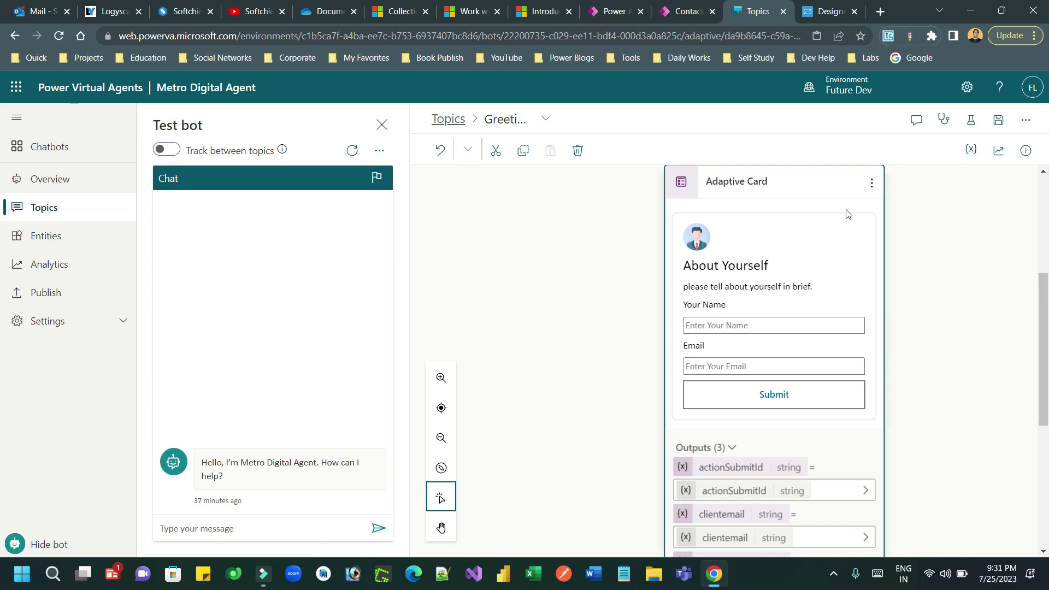
pyautogui.scroll(-2, 1047, 356)
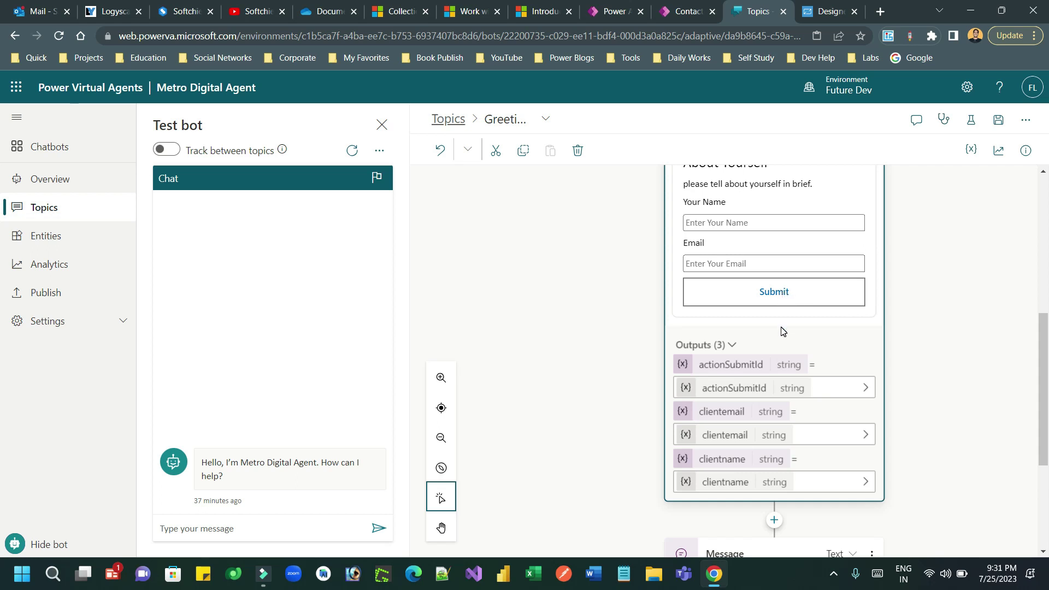
pyautogui.scroll(-3, 783, 332)
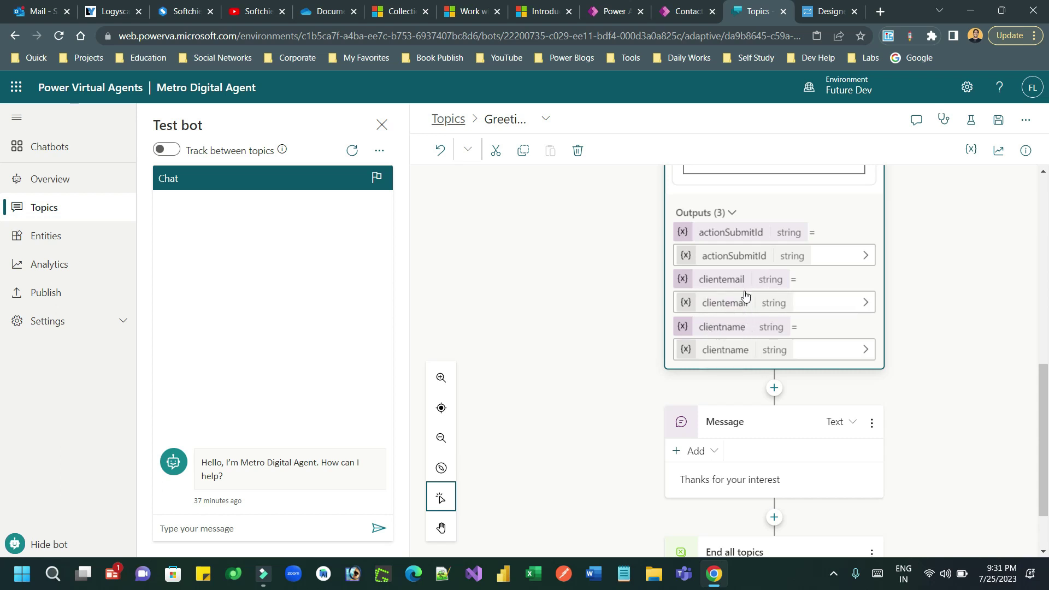
# - Add a 'Name' line showing the clientname variable under 'Thanks for your interest.'
pyautogui.click(725, 482)
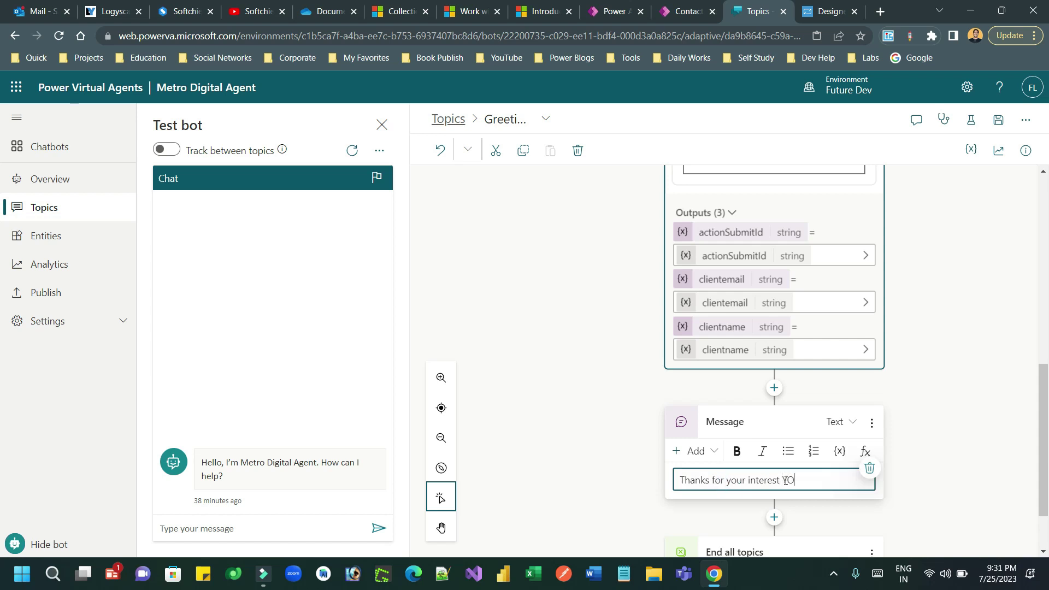
pyautogui.press('BackSpace')
pyautogui.press('BackSpace')
pyautogui.press('BackSpace')
pyautogui.press('Return')
pyautogui.write('N')
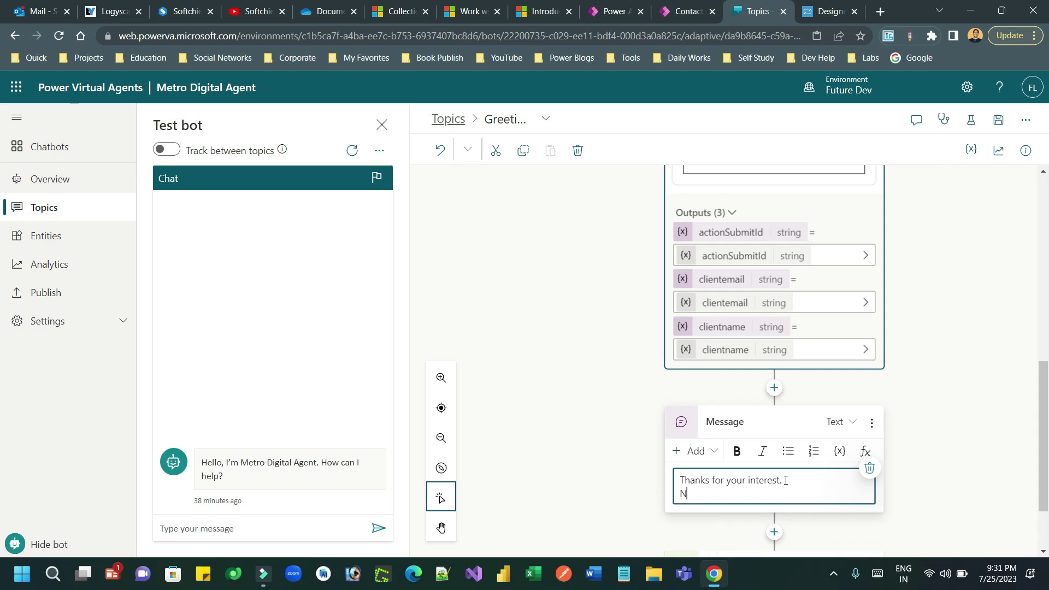
pyautogui.write('ame :')
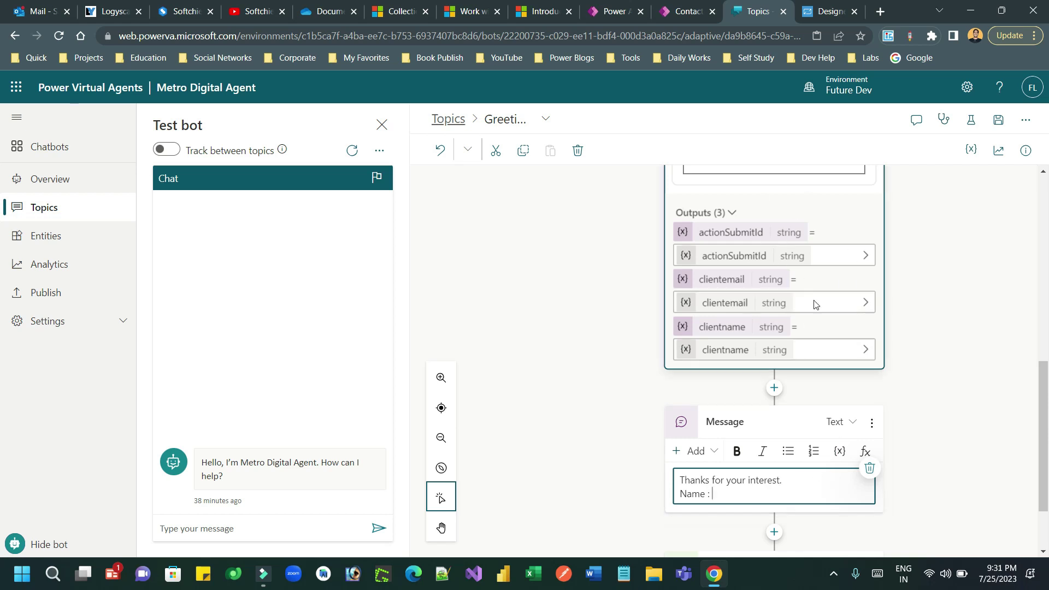
pyautogui.scroll(3, 842, 451)
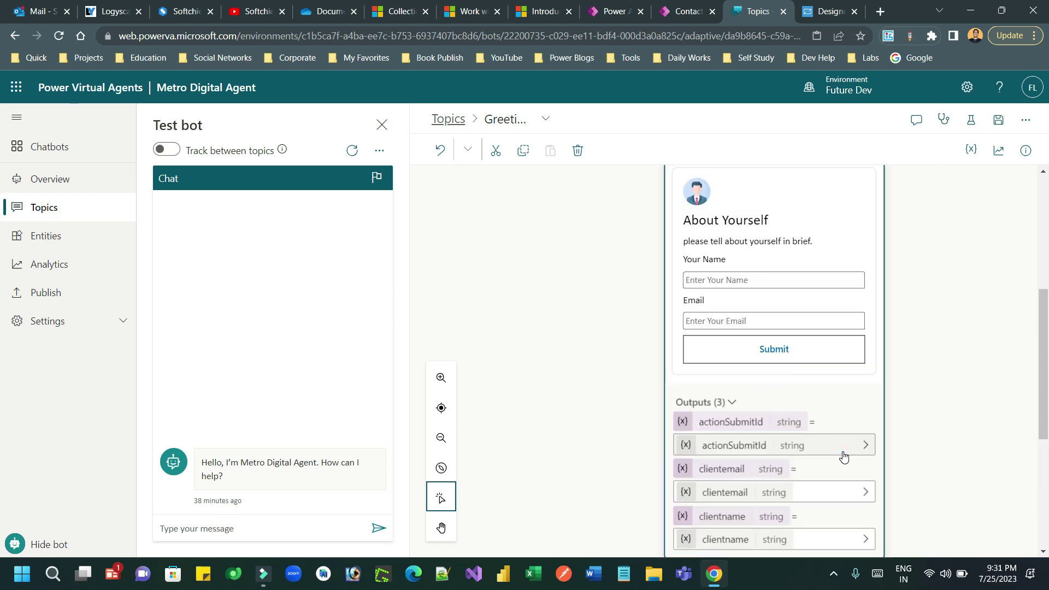
pyautogui.moveTo(1044, 342); pyautogui.dragTo(1047, 454)
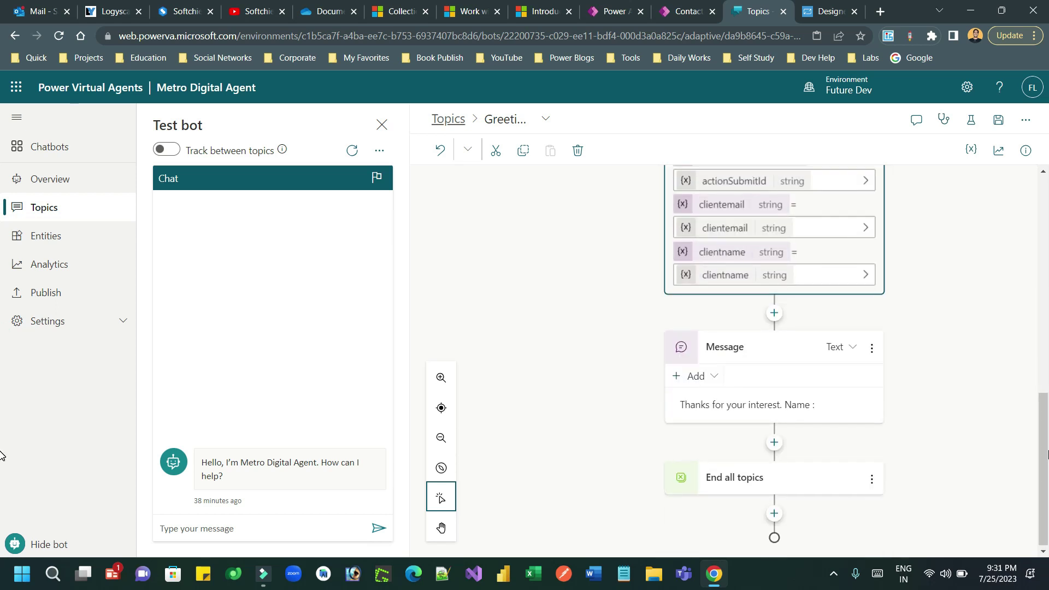
pyautogui.click(824, 403)
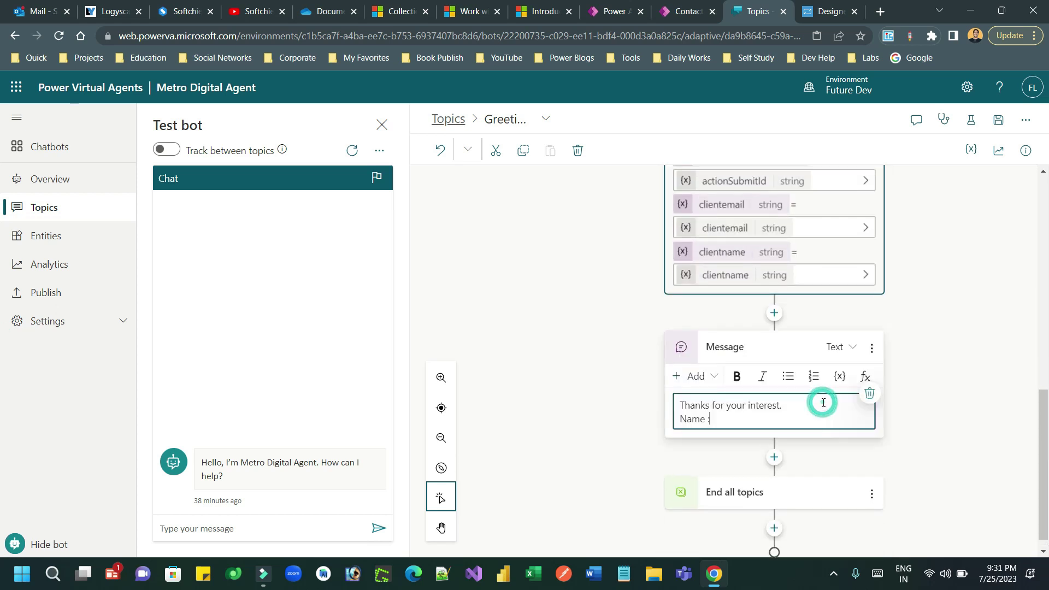
pyautogui.click(841, 377)
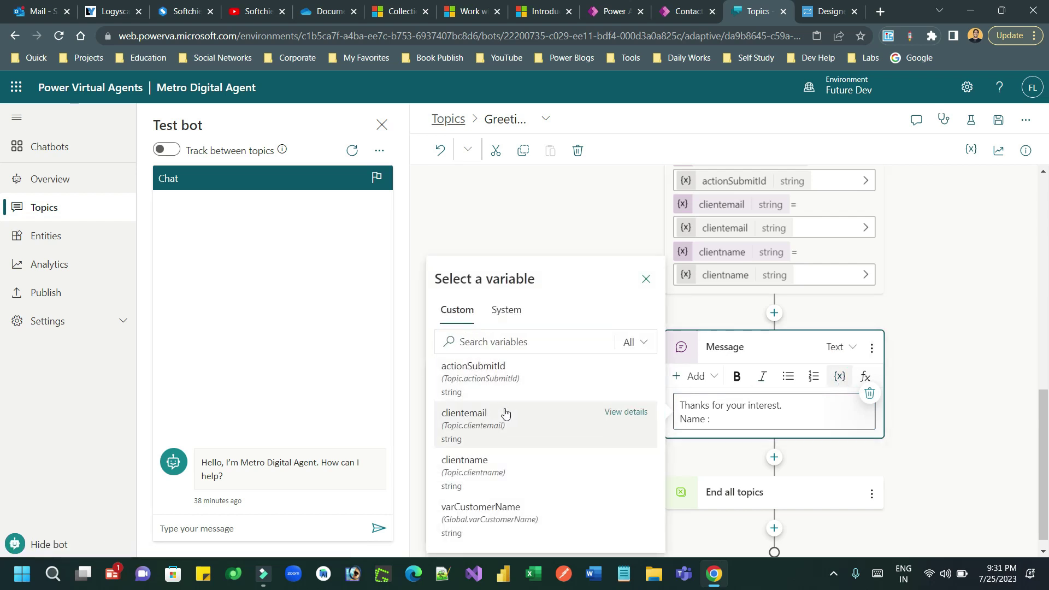
pyautogui.click(502, 475)
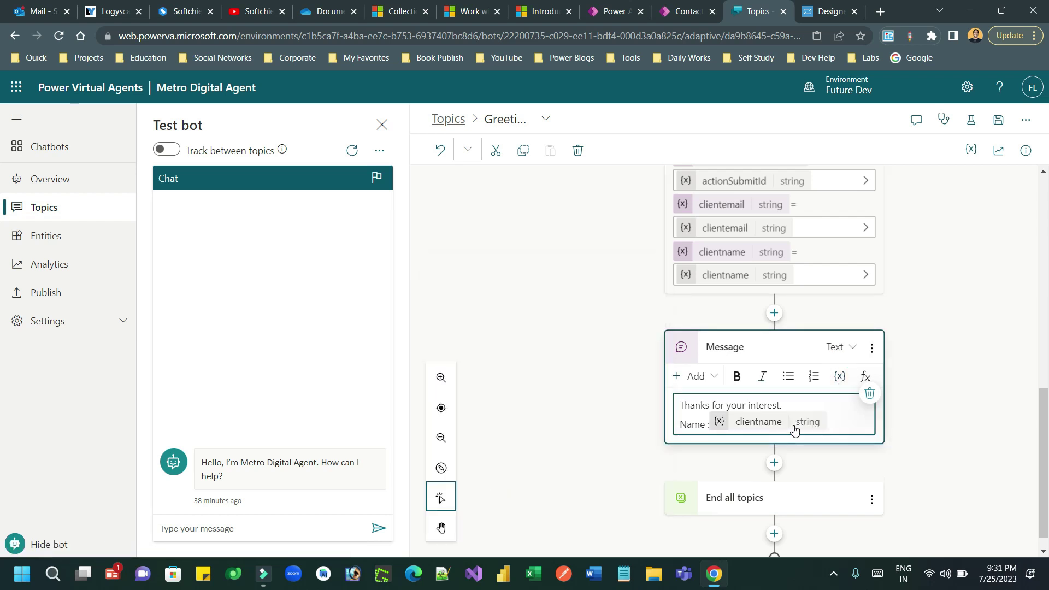
# - Add an 'Email' line showing the clientemail variable
pyautogui.write('Email :')
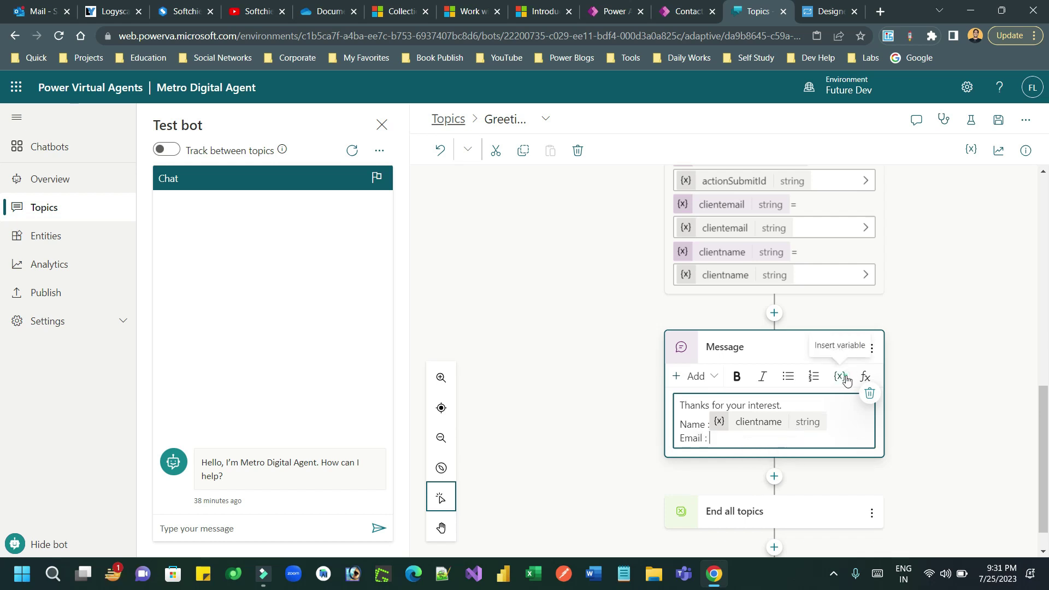
pyautogui.click(842, 376)
pyautogui.click(474, 415)
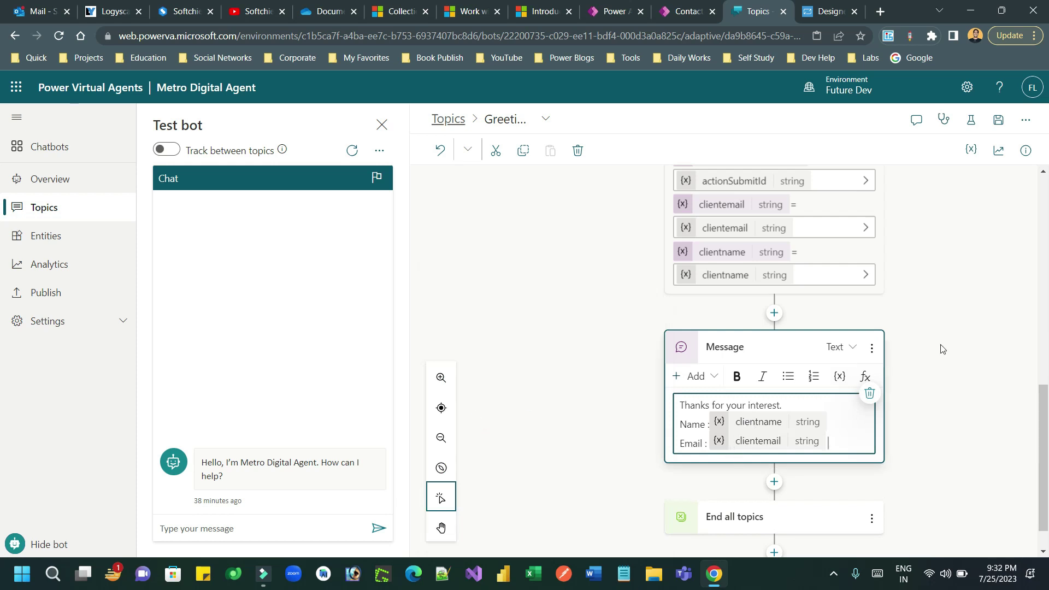
pyautogui.scroll(4, 1044, 415)
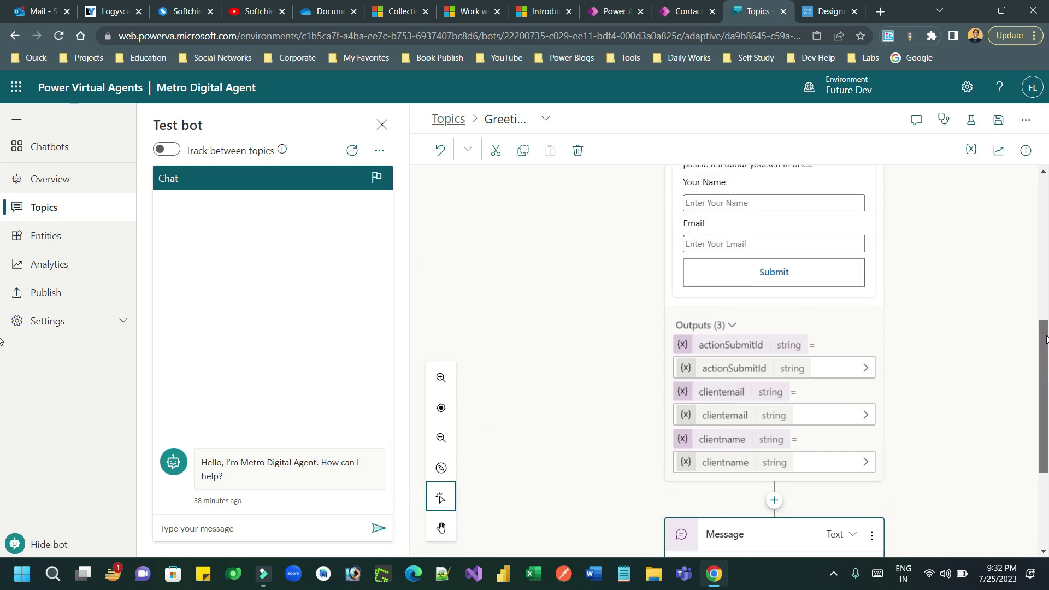
# - Save the Greeting topic, restart the test bot and send 'Hi'
pyautogui.click(997, 123)
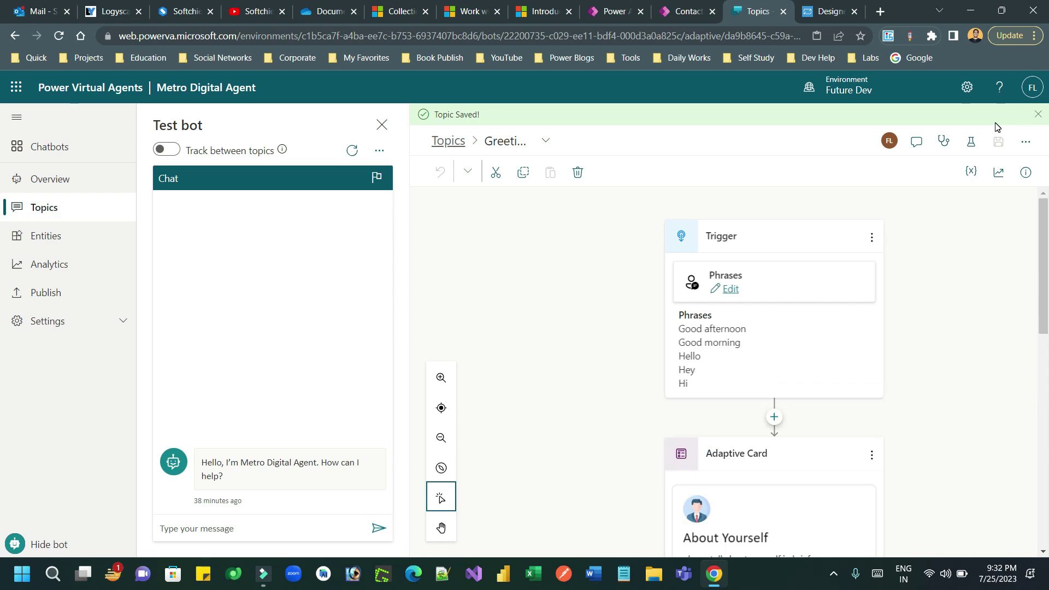
pyautogui.click(351, 158)
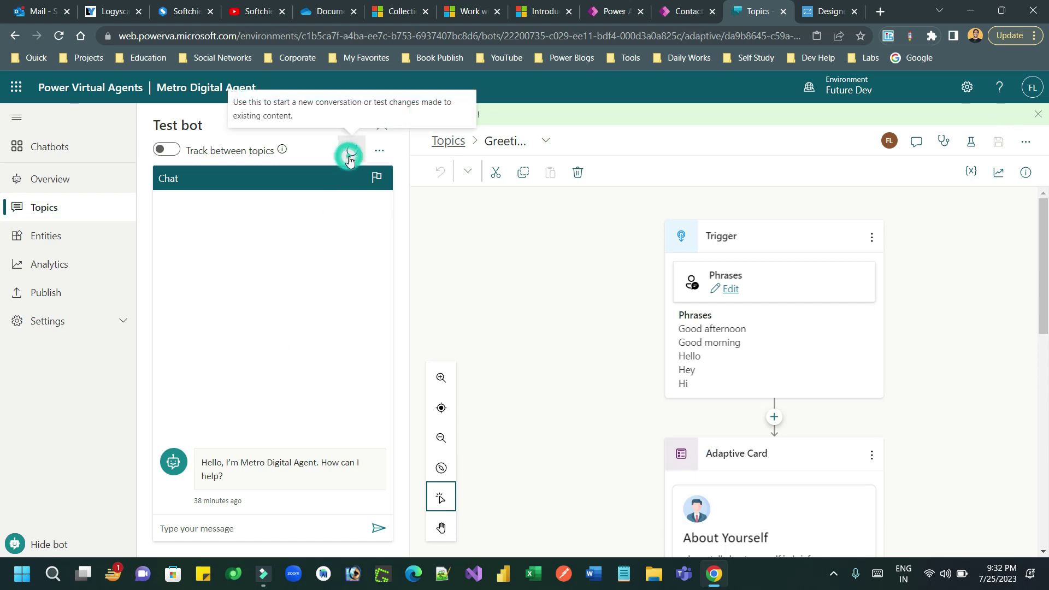
pyautogui.click(216, 528)
pyautogui.write('H')
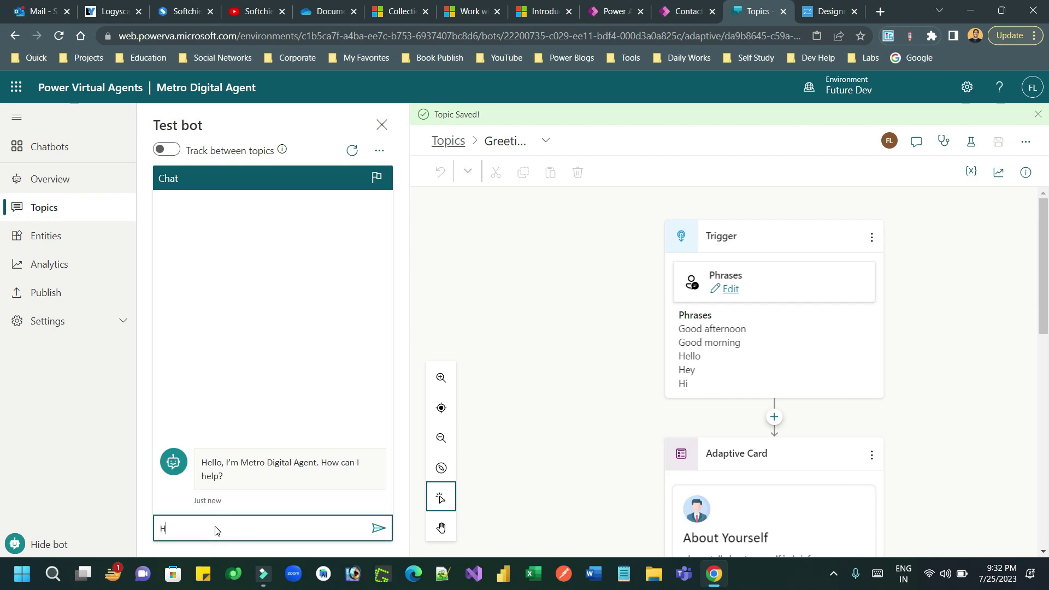
pyautogui.write('i')
pyautogui.press('Return')
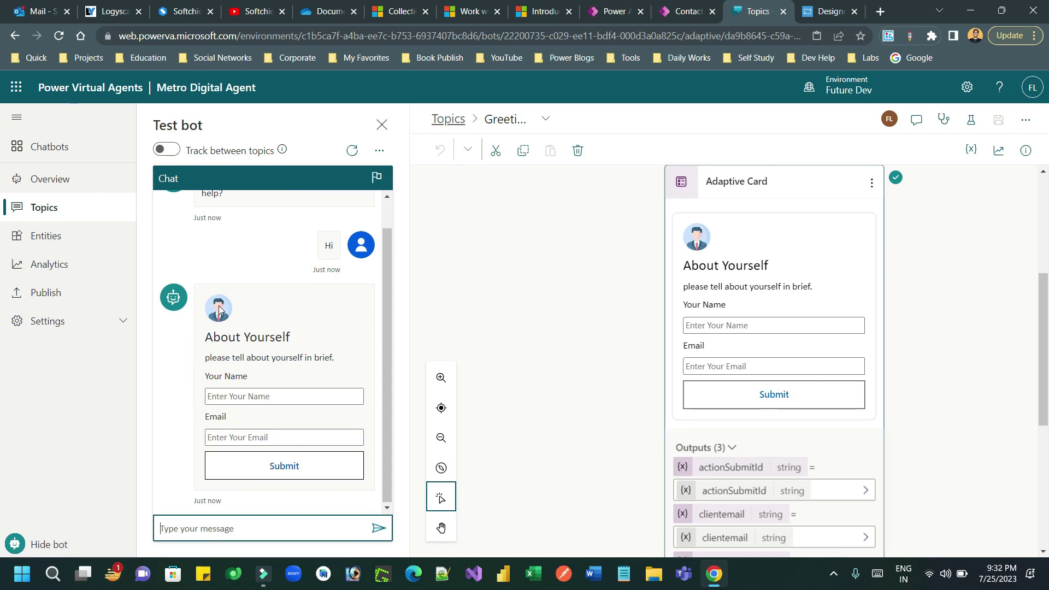
# - Fill in a name and email on the About Yourself card and submit it
pyautogui.moveTo(229, 338); pyautogui.dragTo(265, 337)
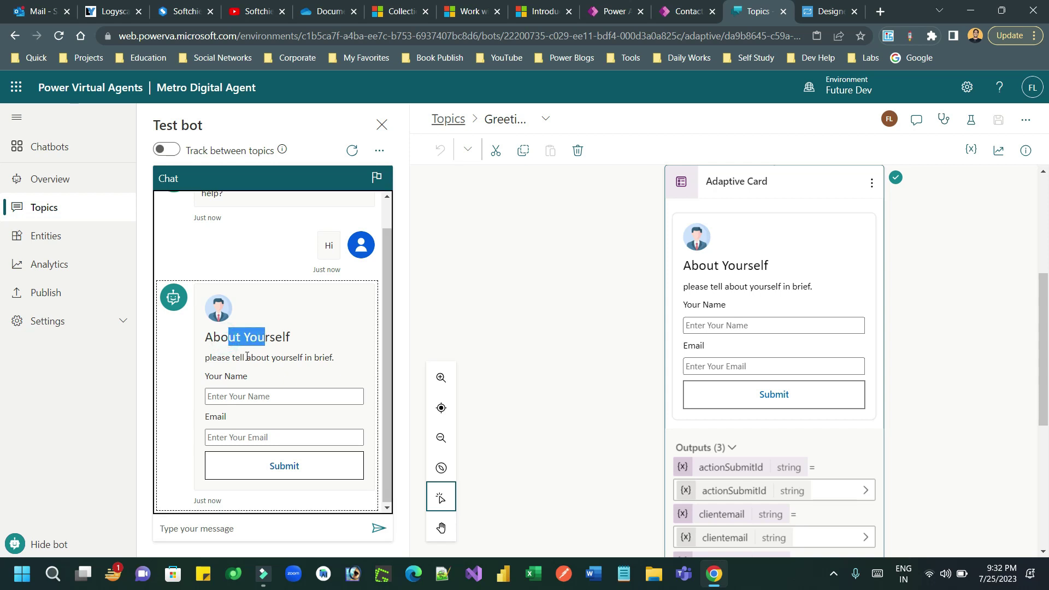
pyautogui.click(246, 356)
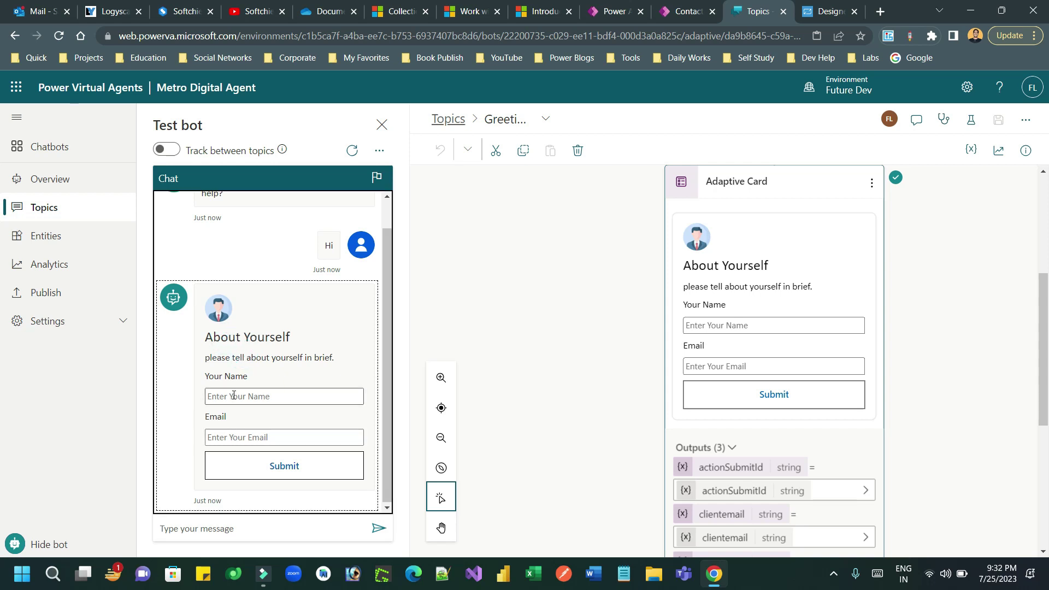
pyautogui.click(186, 402)
pyautogui.click(243, 396)
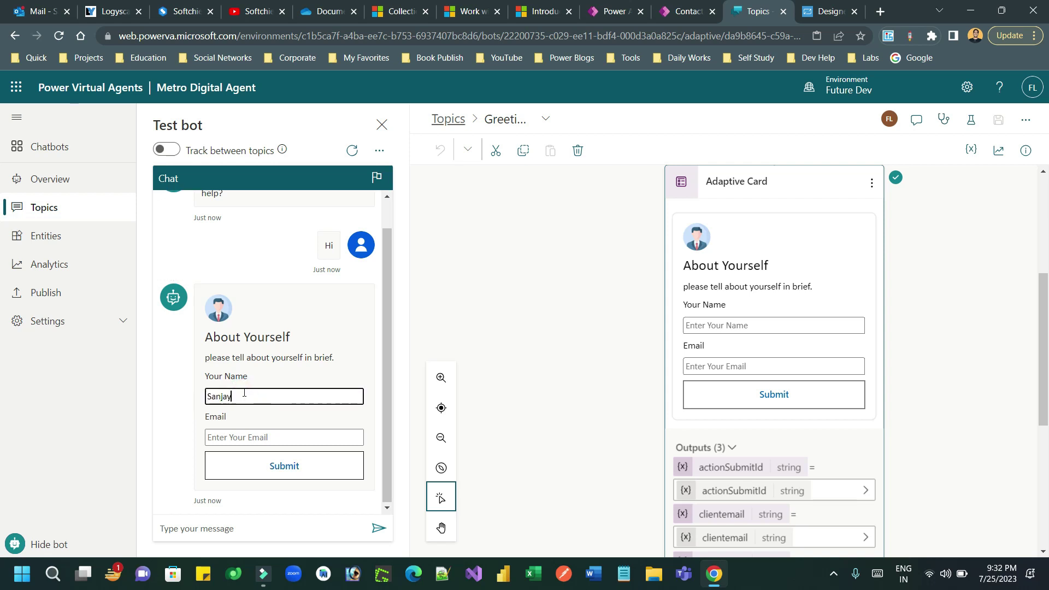
pyautogui.click(237, 437)
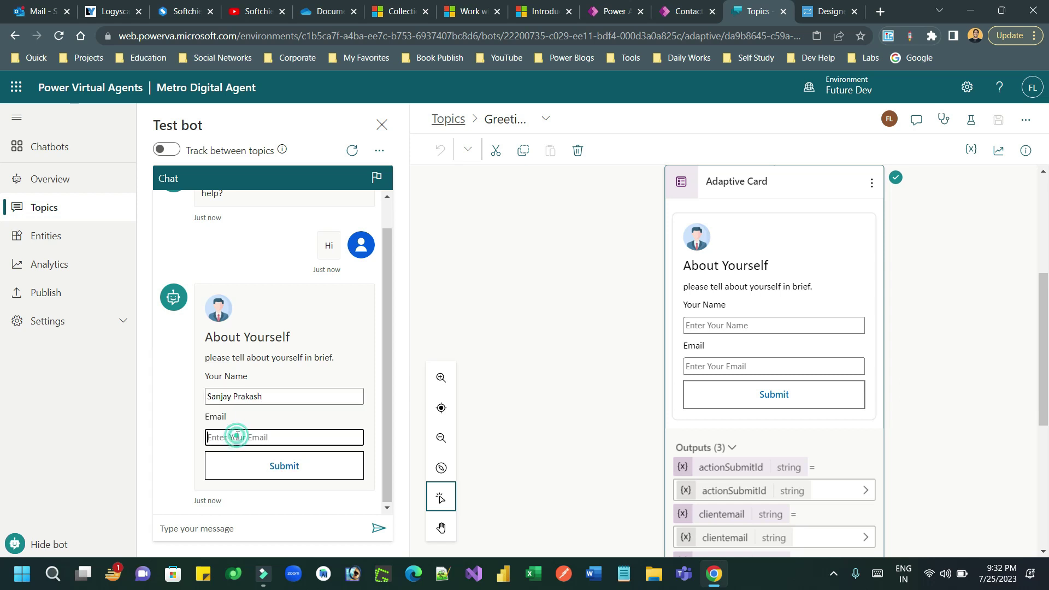
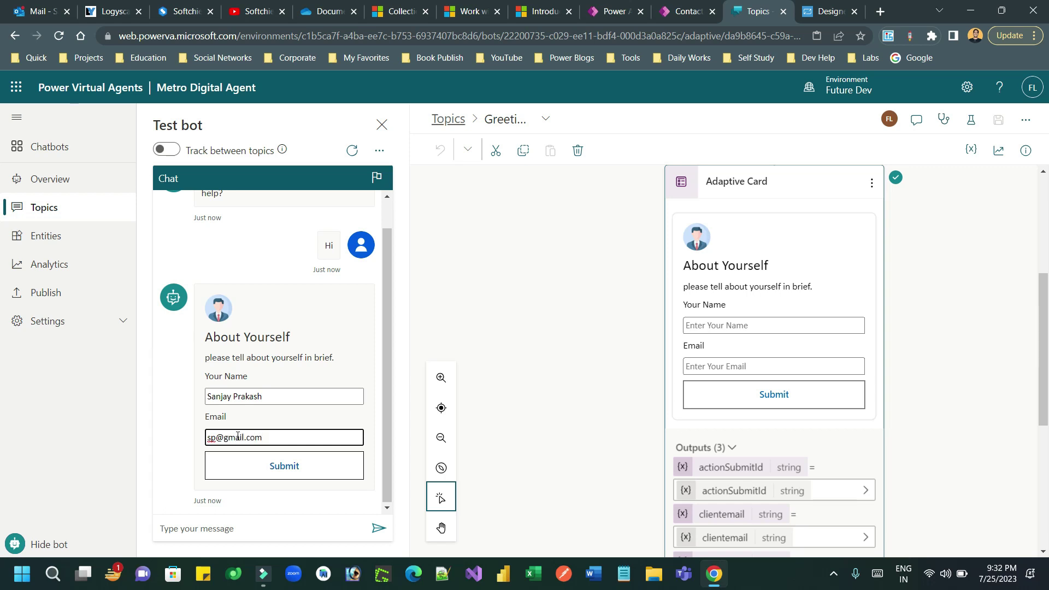
pyautogui.click(280, 472)
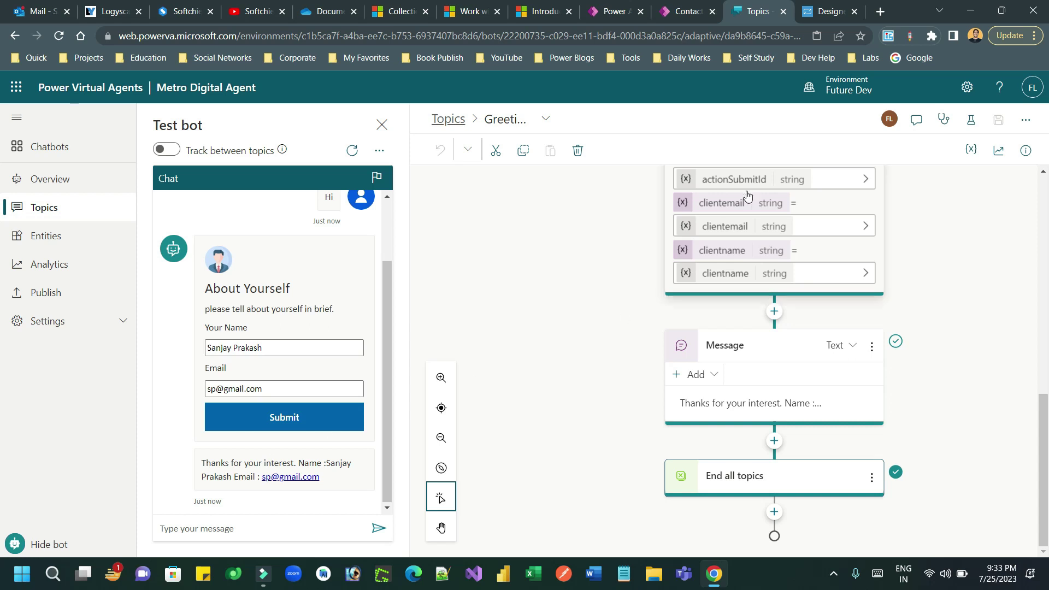
# - Switch to the Adaptive Cards tab and open the Samples page
pyautogui.click(811, 16)
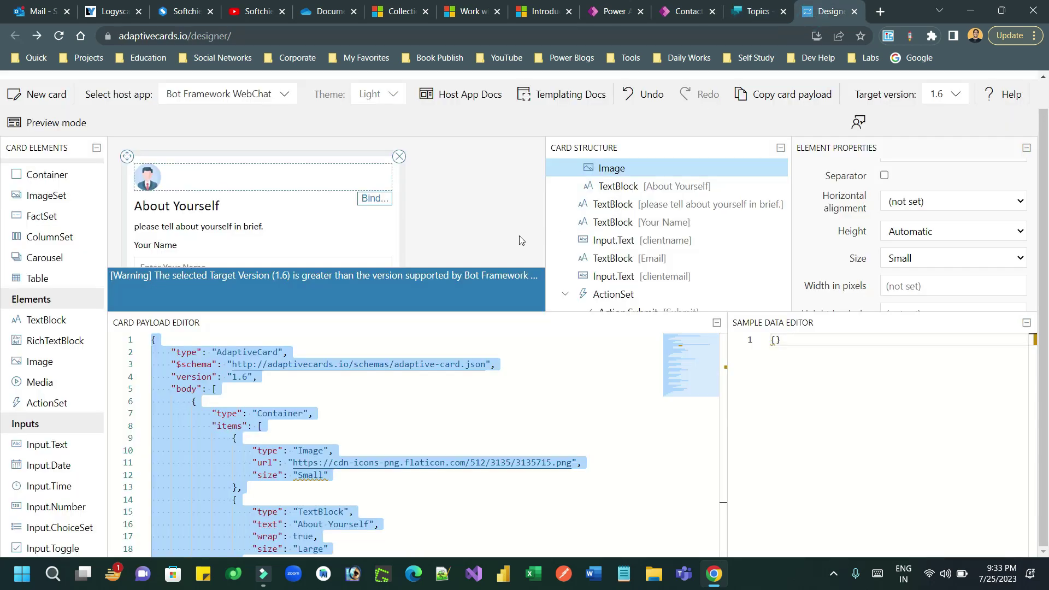
pyautogui.moveTo(542, 172); pyautogui.dragTo(540, 155)
pyautogui.scroll(1, 1, 95)
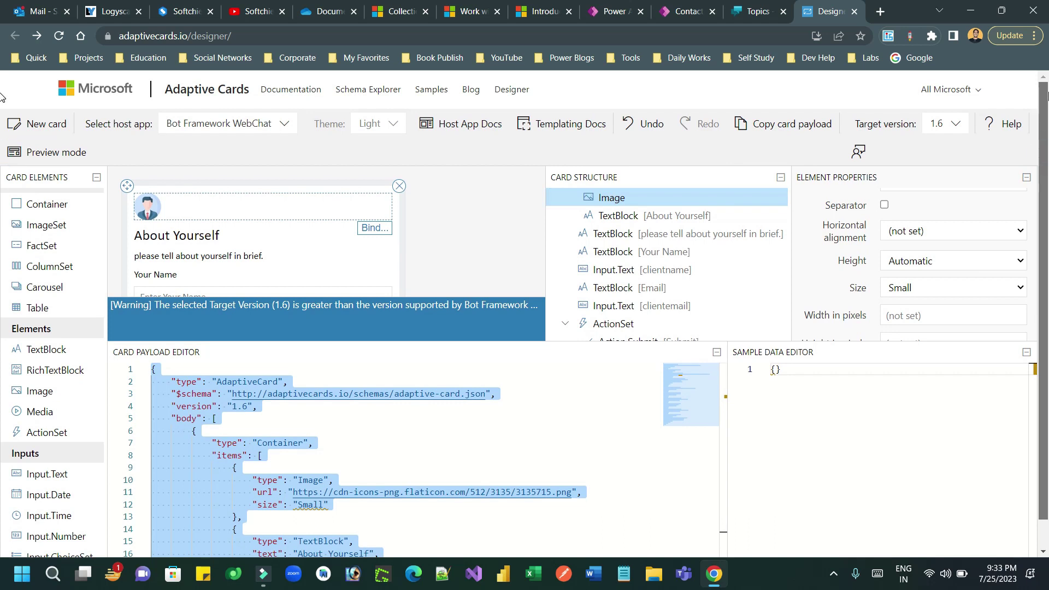
pyautogui.click(429, 97)
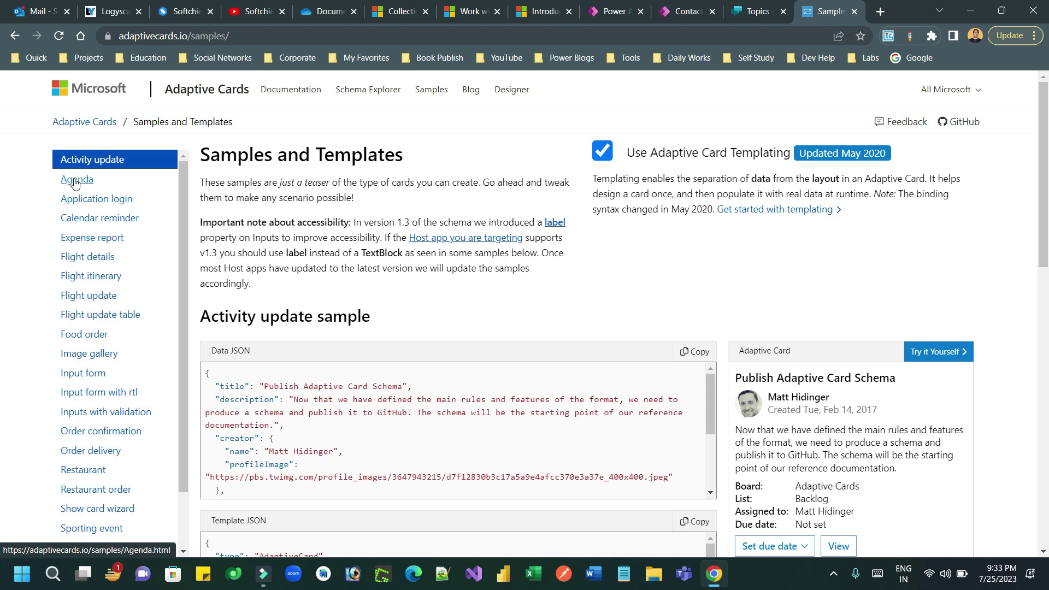
# - Browse the Agenda, Application login, Expense report, Flight details and Image gallery samples
pyautogui.click(75, 183)
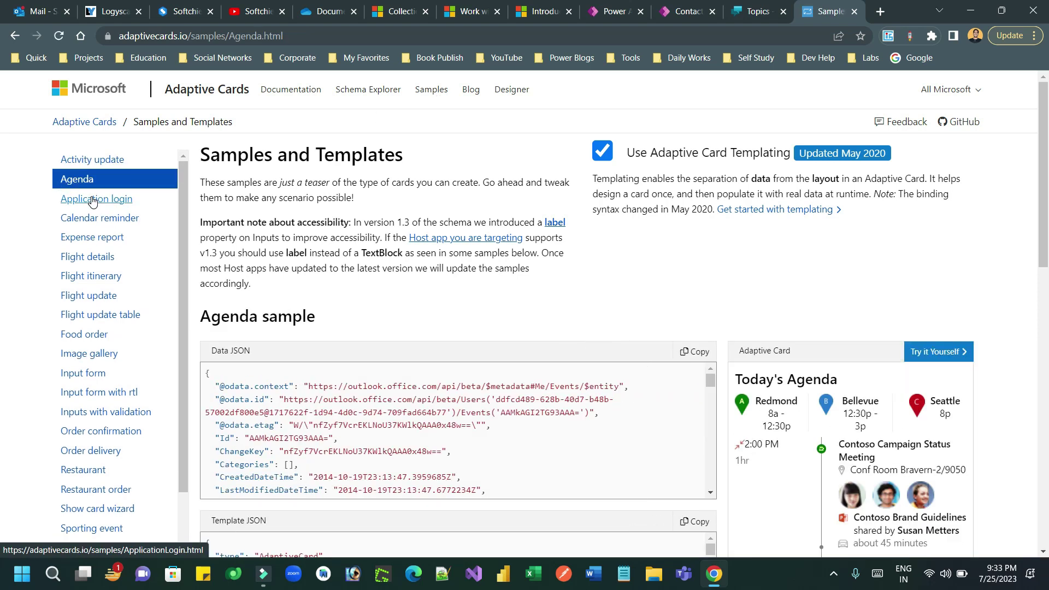
pyautogui.scroll(-2, 836, 324)
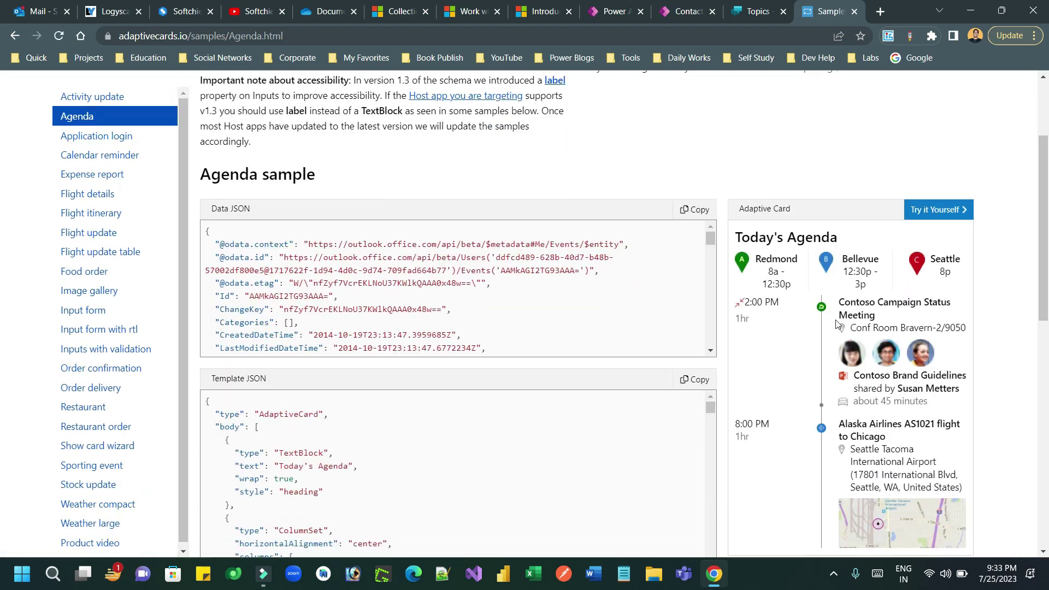
pyautogui.moveTo(1047, 254); pyautogui.dragTo(1047, 214)
pyautogui.click(86, 171)
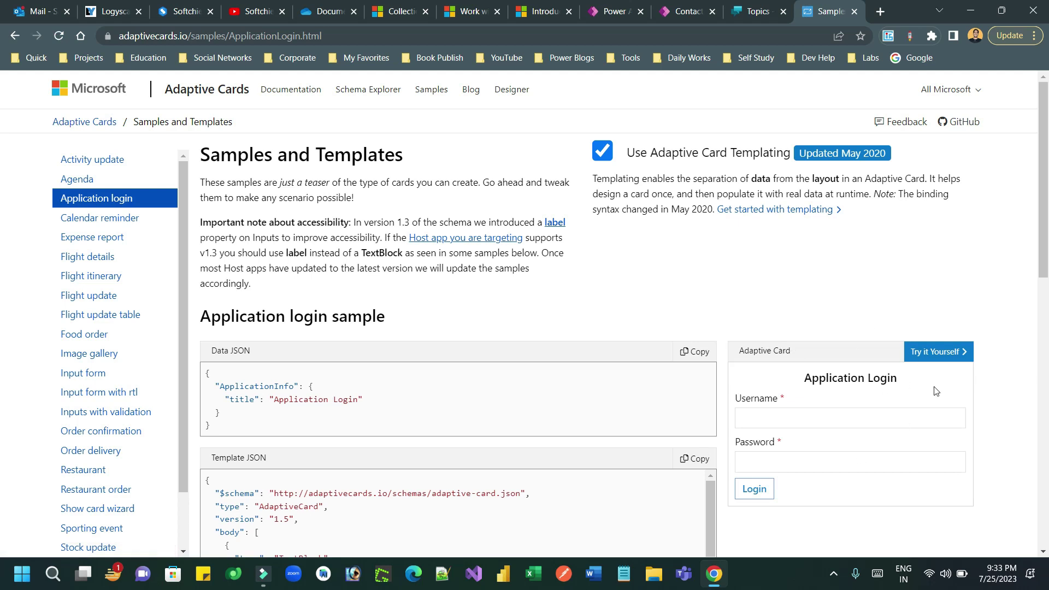
pyautogui.click(85, 240)
pyautogui.click(86, 259)
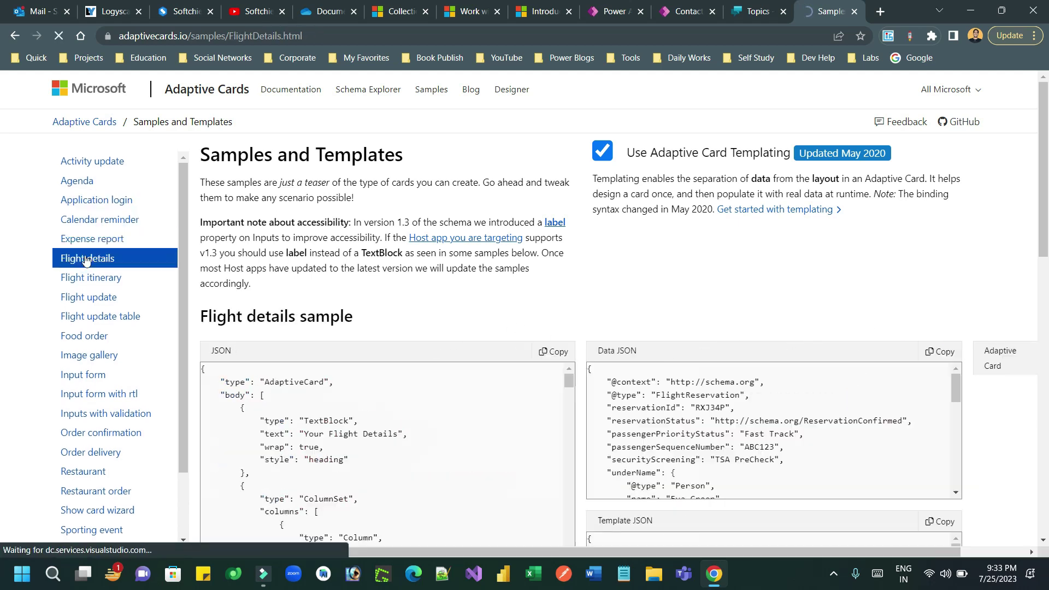
pyautogui.moveTo(1044, 172); pyautogui.dragTo(233, 221)
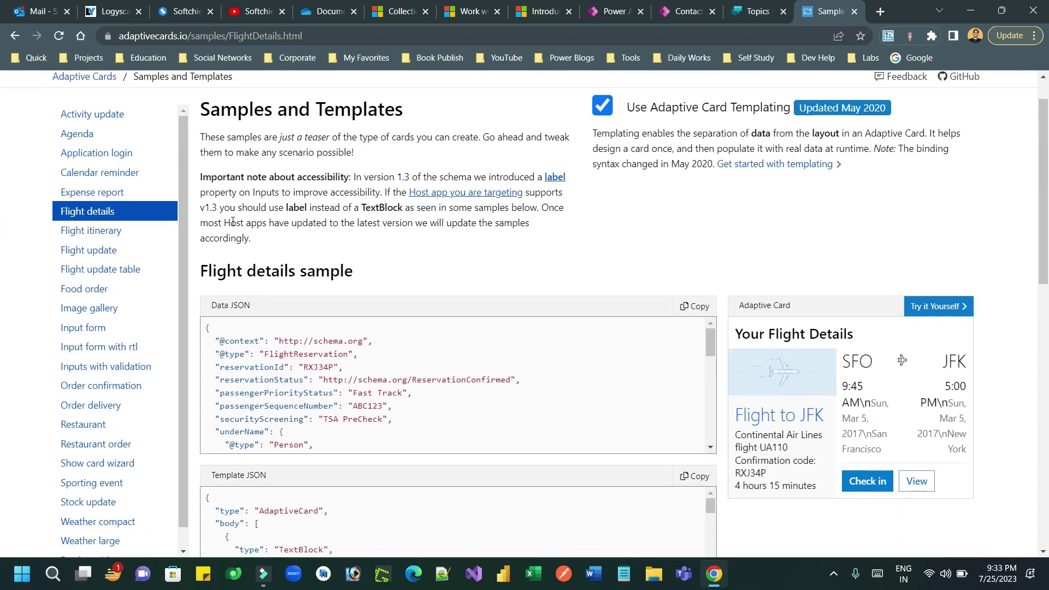
pyautogui.click(90, 307)
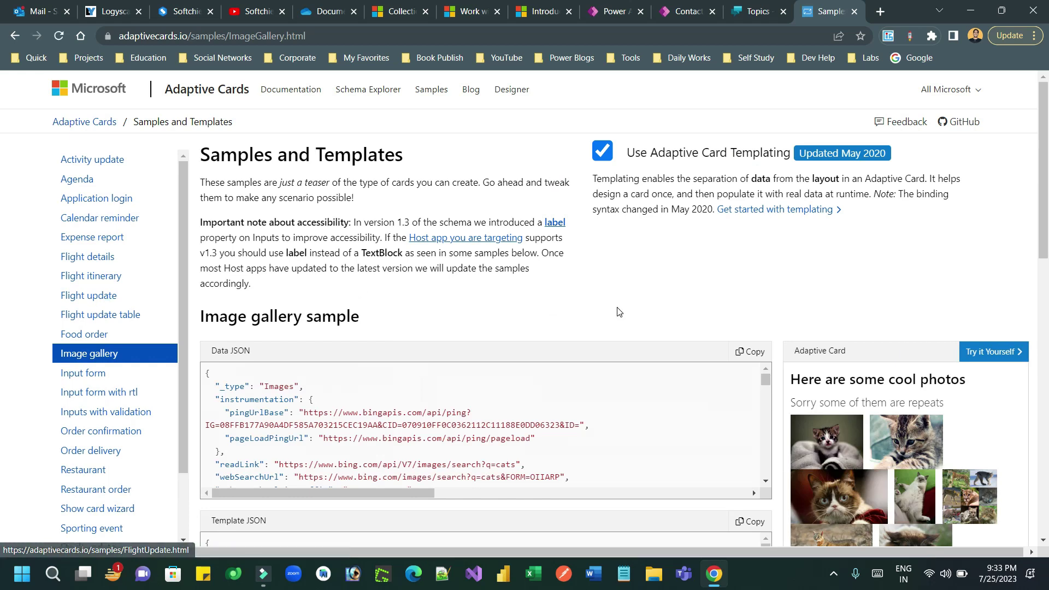
pyautogui.moveTo(1045, 217); pyautogui.dragTo(1048, 234)
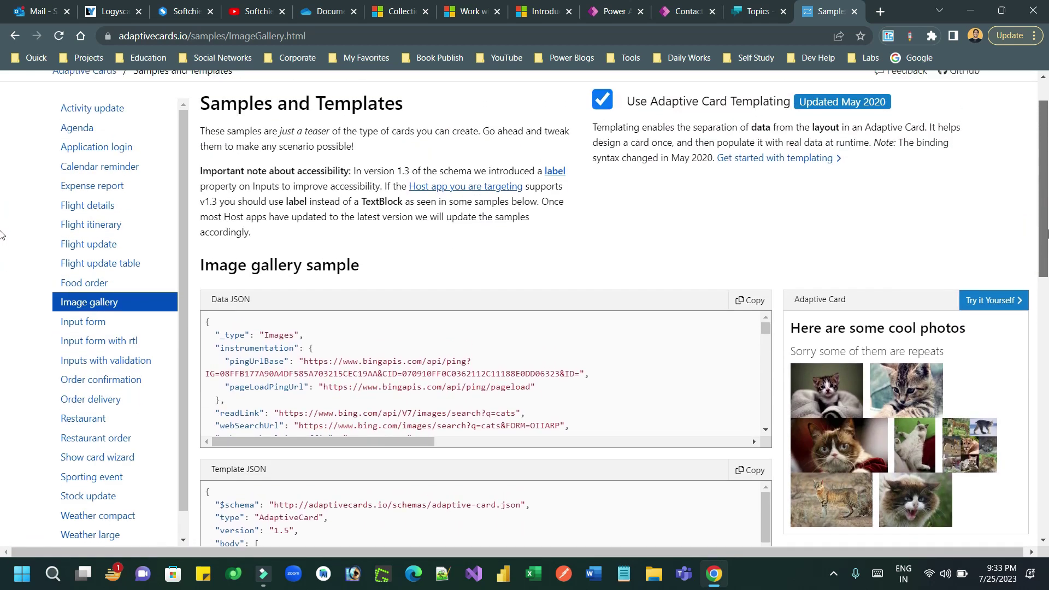
pyautogui.moveTo(2, 235); pyautogui.dragTo(637, 241)
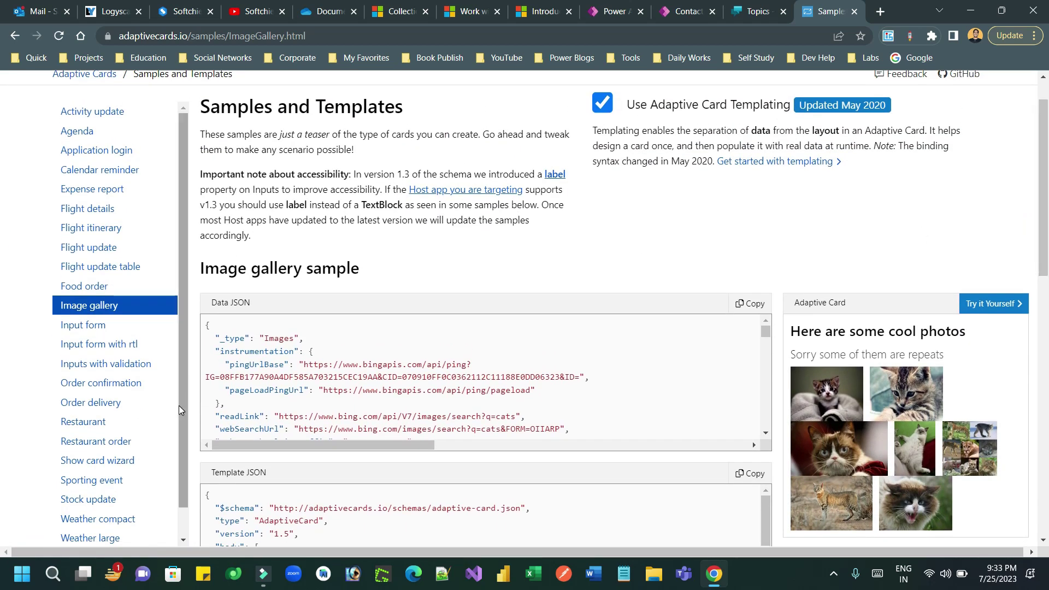
pyautogui.scroll(-1, 179, 405)
# - Open the Restaurant order sample, pick Baked Potato as the side, then close the tab
pyautogui.click(111, 412)
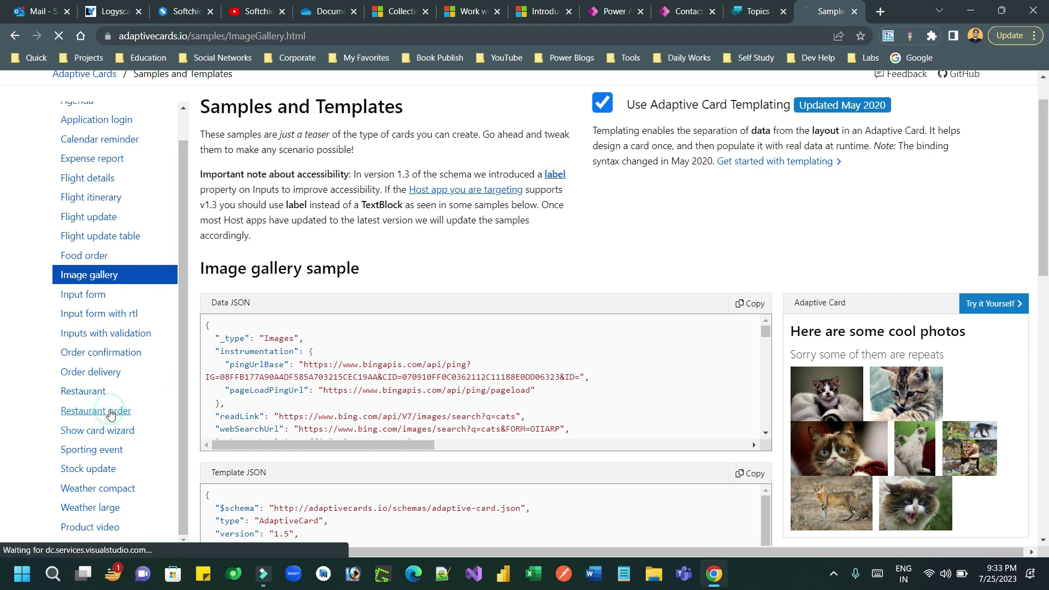
pyautogui.scroll(-2, 876, 356)
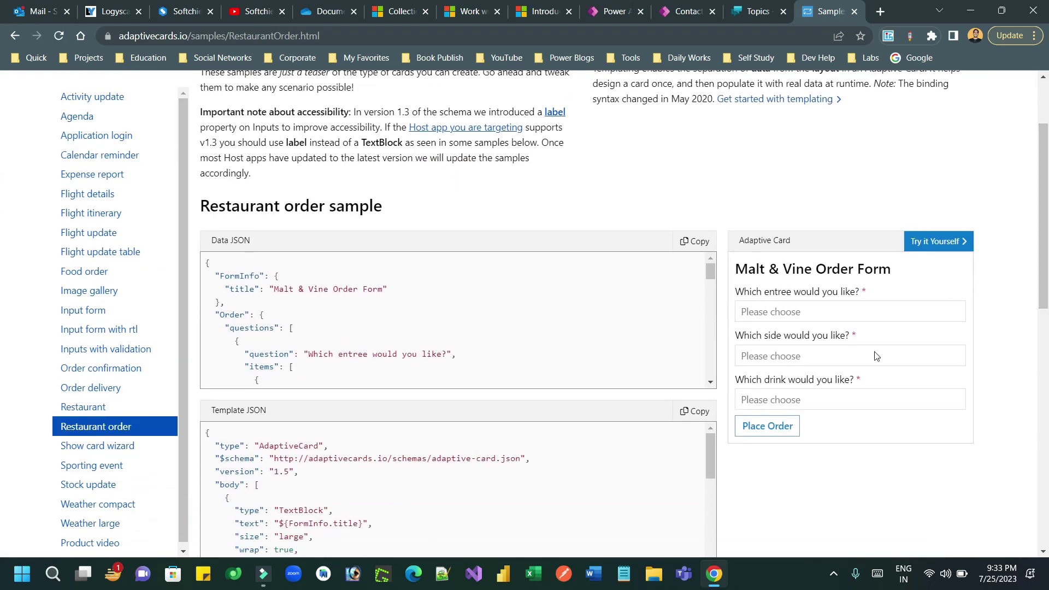
pyautogui.click(838, 358)
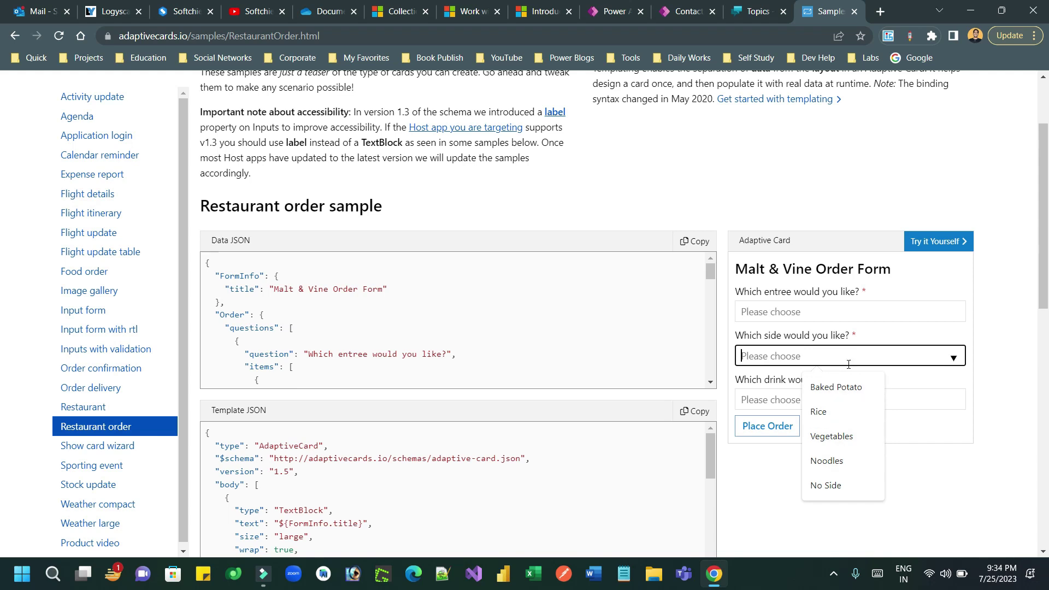
pyautogui.click(948, 361)
pyautogui.click(856, 389)
pyautogui.click(968, 322)
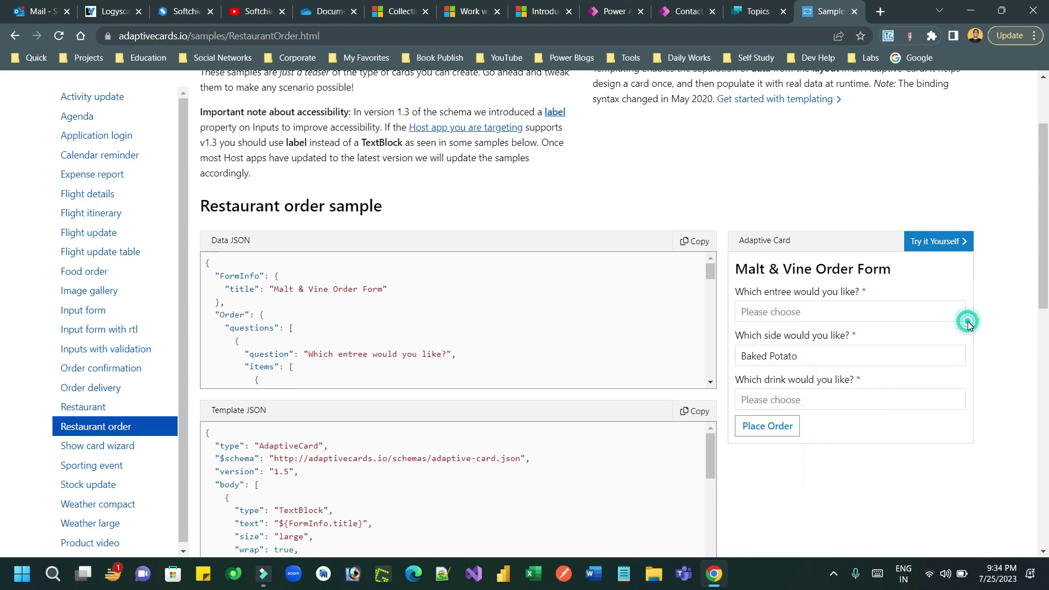
pyautogui.scroll(2, 968, 321)
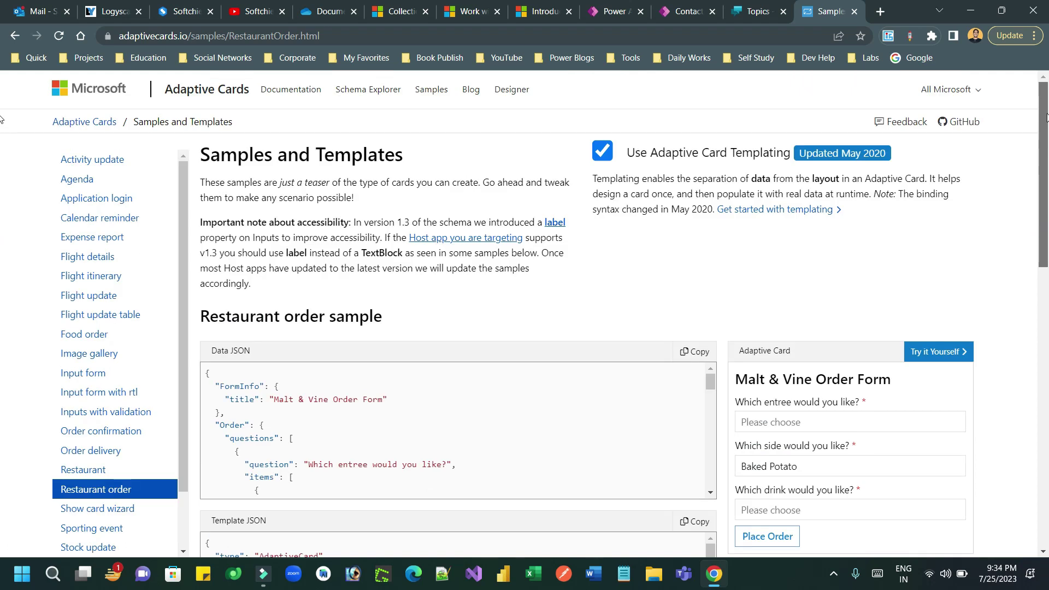
pyautogui.click(773, 191)
pyautogui.click(855, 12)
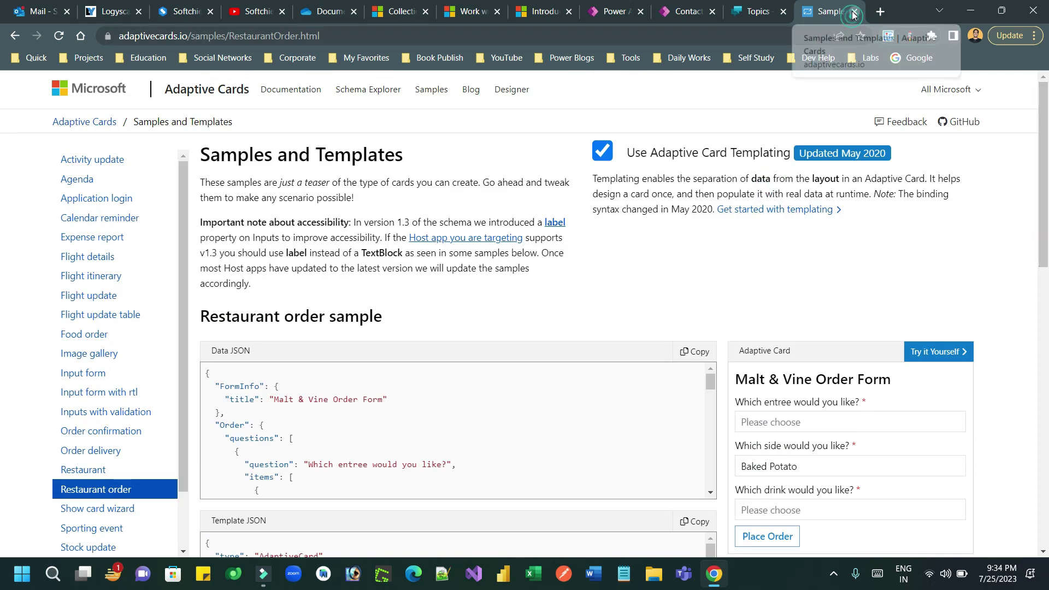